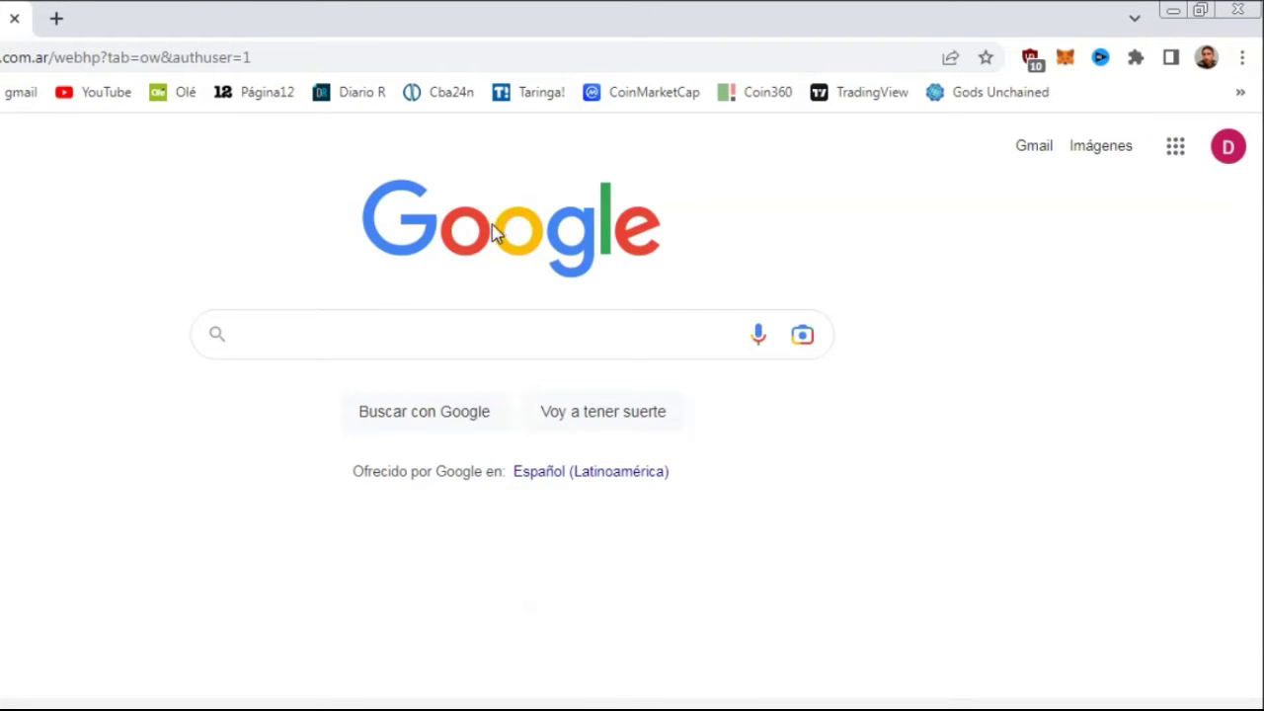
- Go to Google Drive through the Google apps menu on the Search homepage
click(1175, 146)
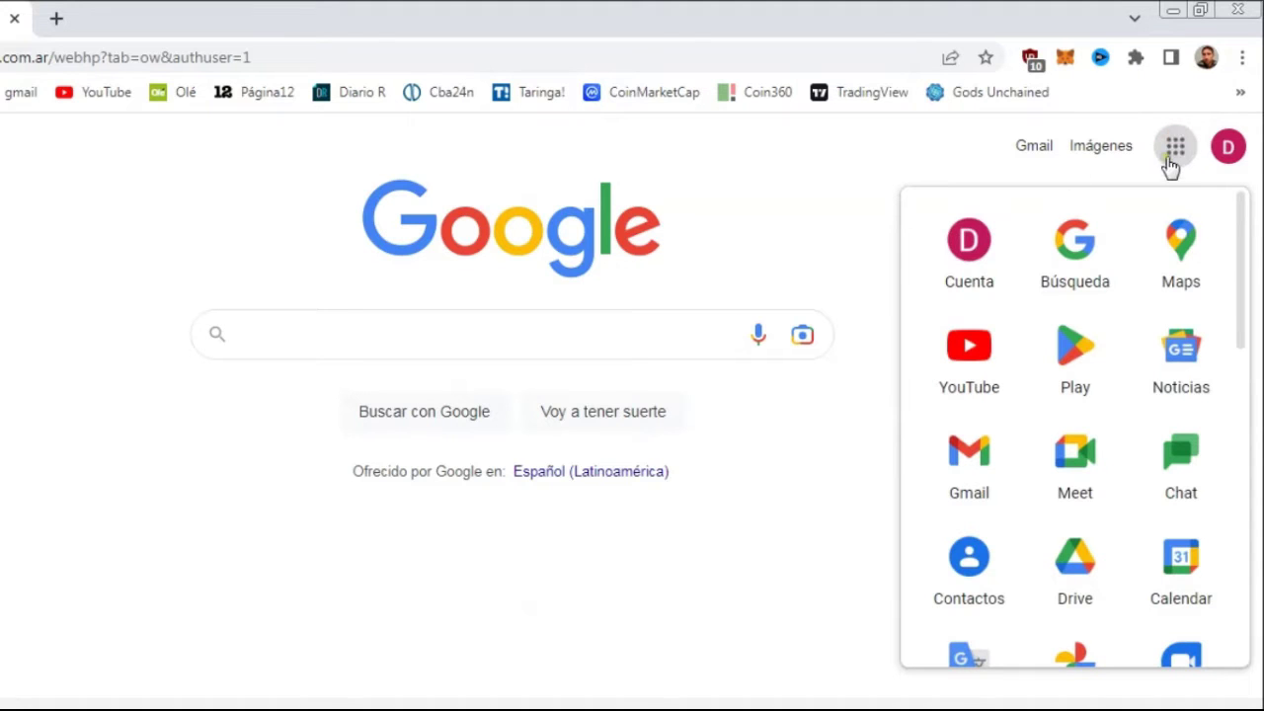
scroll(1033, 353, down, 1)
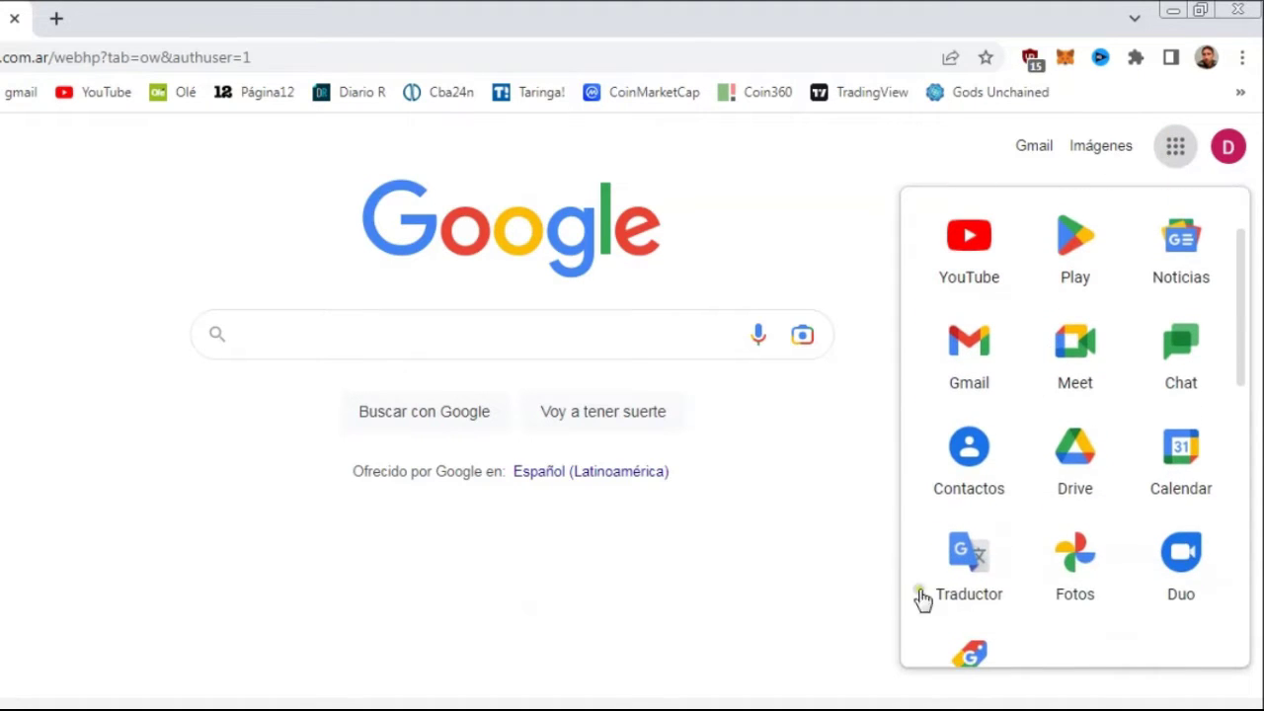
click(1080, 446)
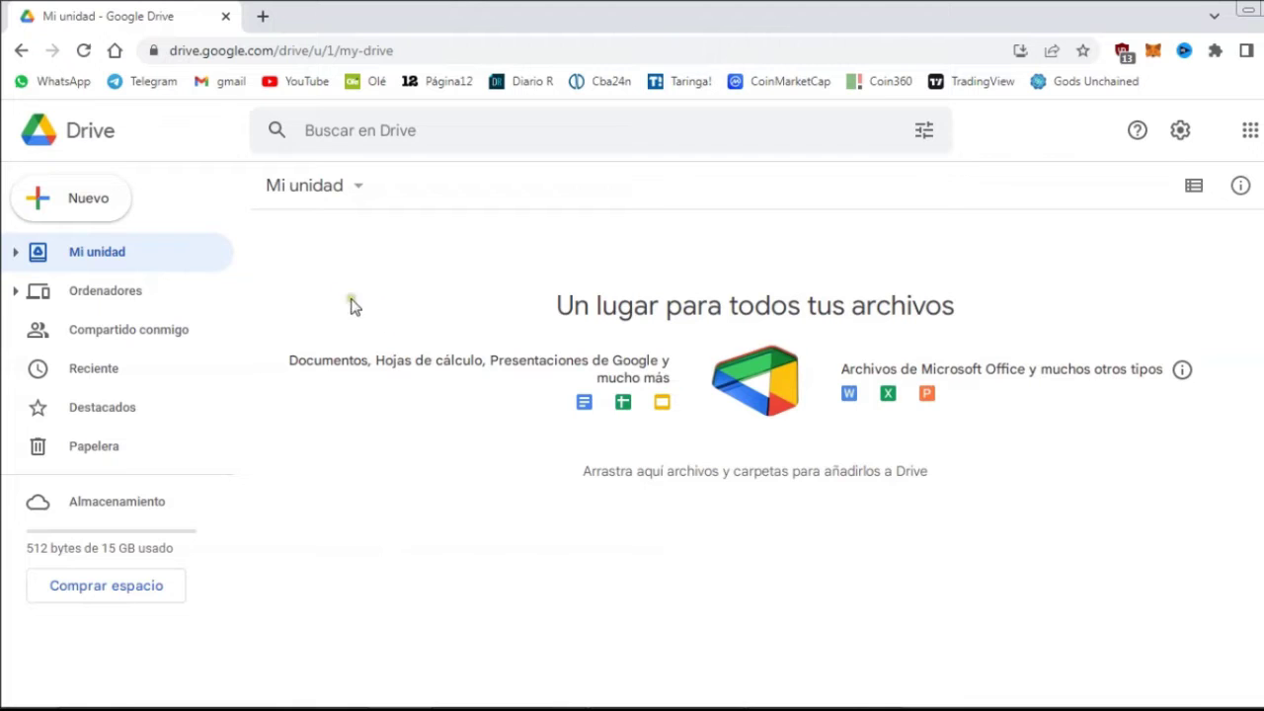
- Create a new folder named Campaña in My Drive
right_click(415, 290)
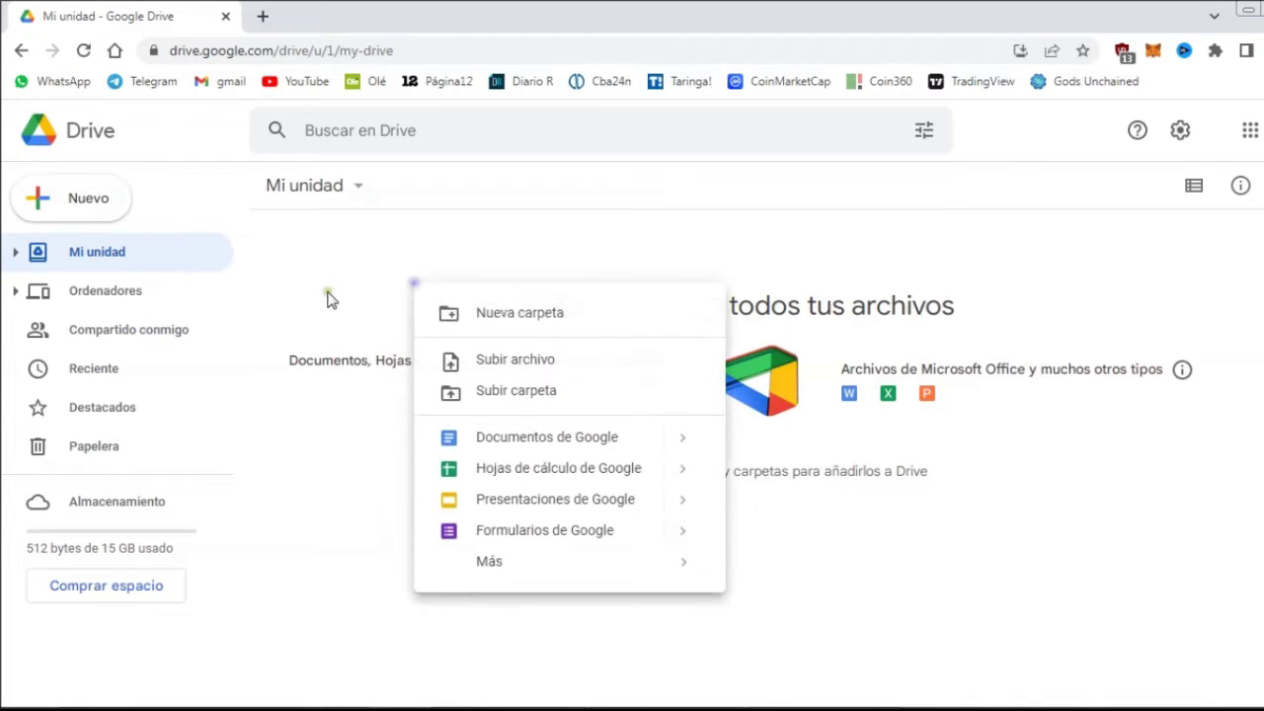
click(496, 312)
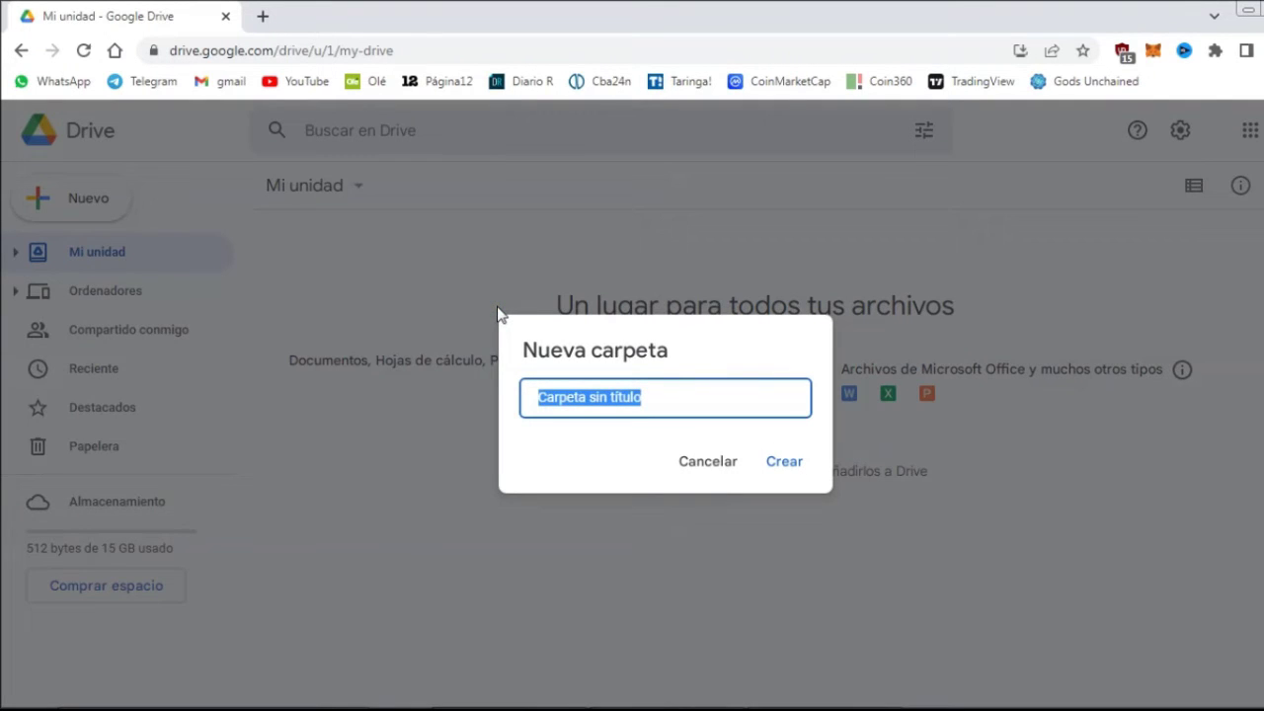
text(Campaña)
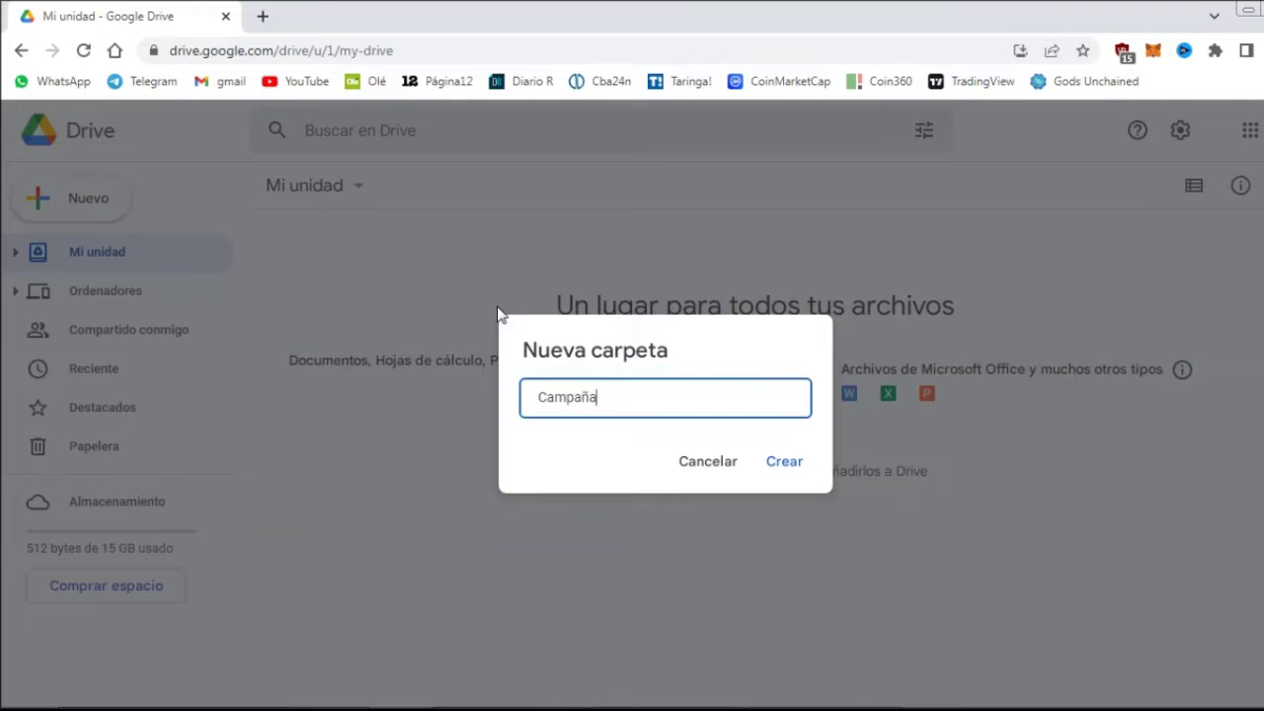
key(Return)
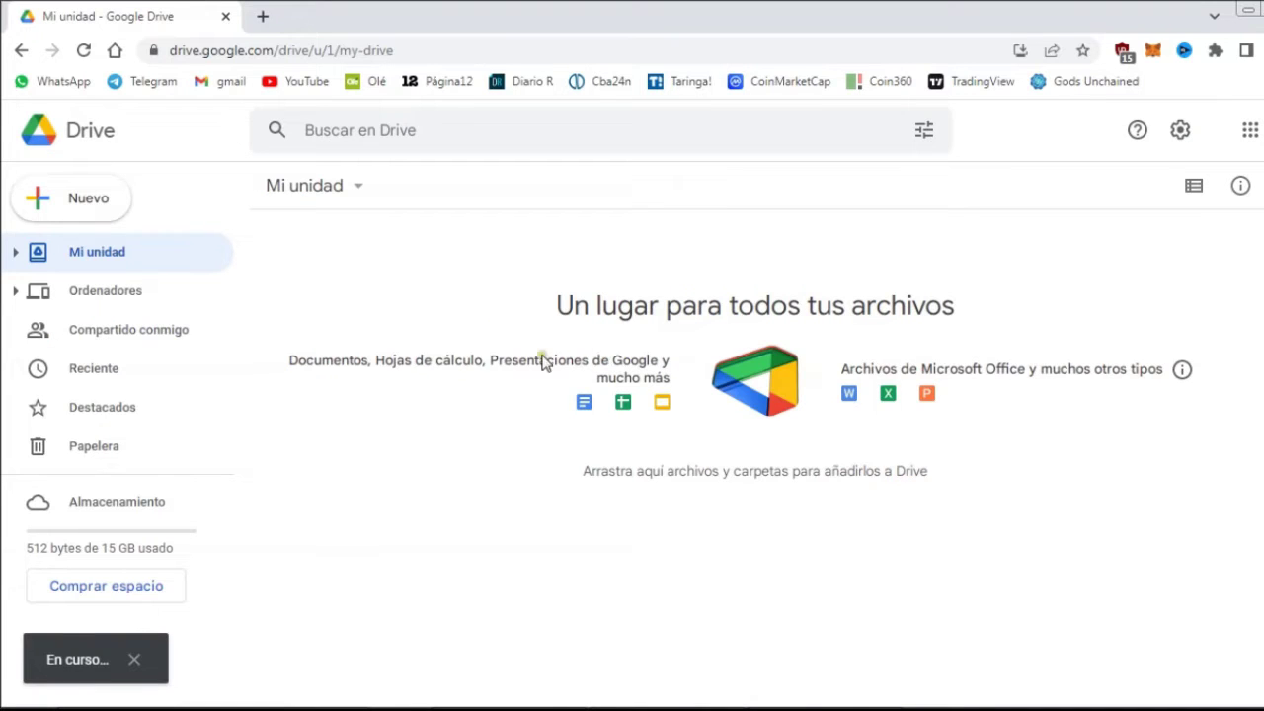
- Inside the Campaña folder, create a new Google Form
double_click(343, 304)
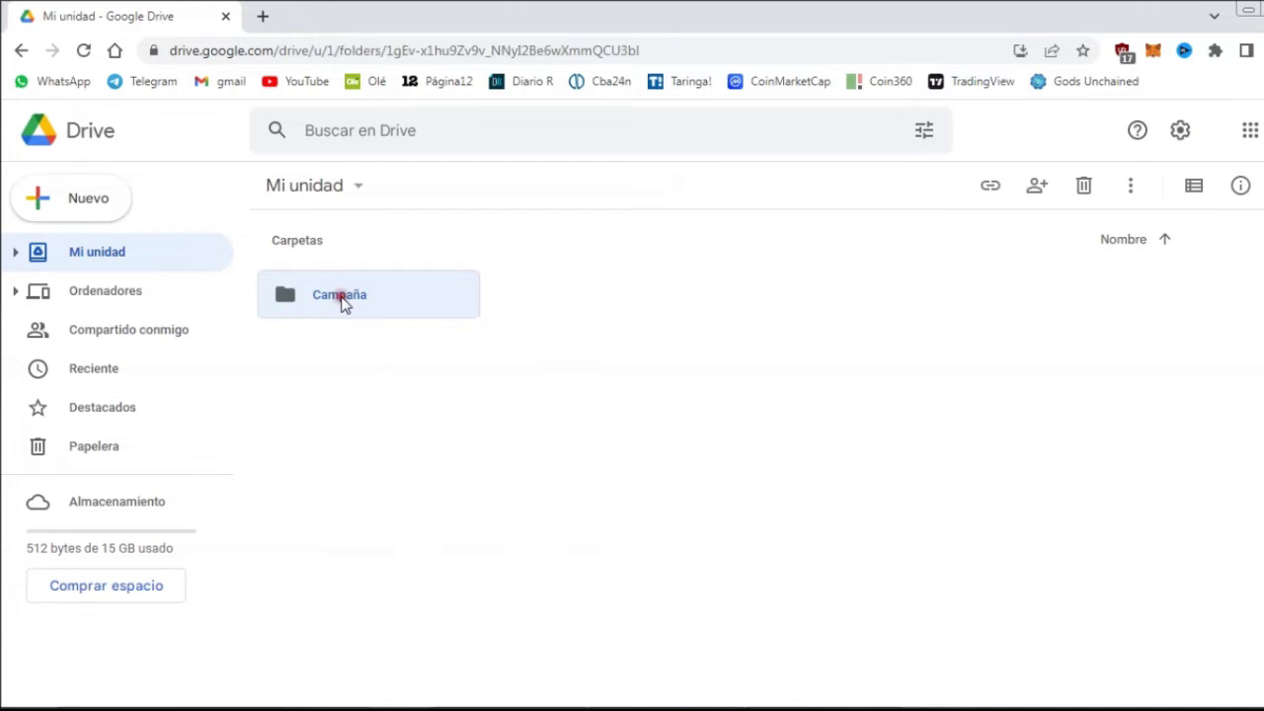
right_click(431, 295)
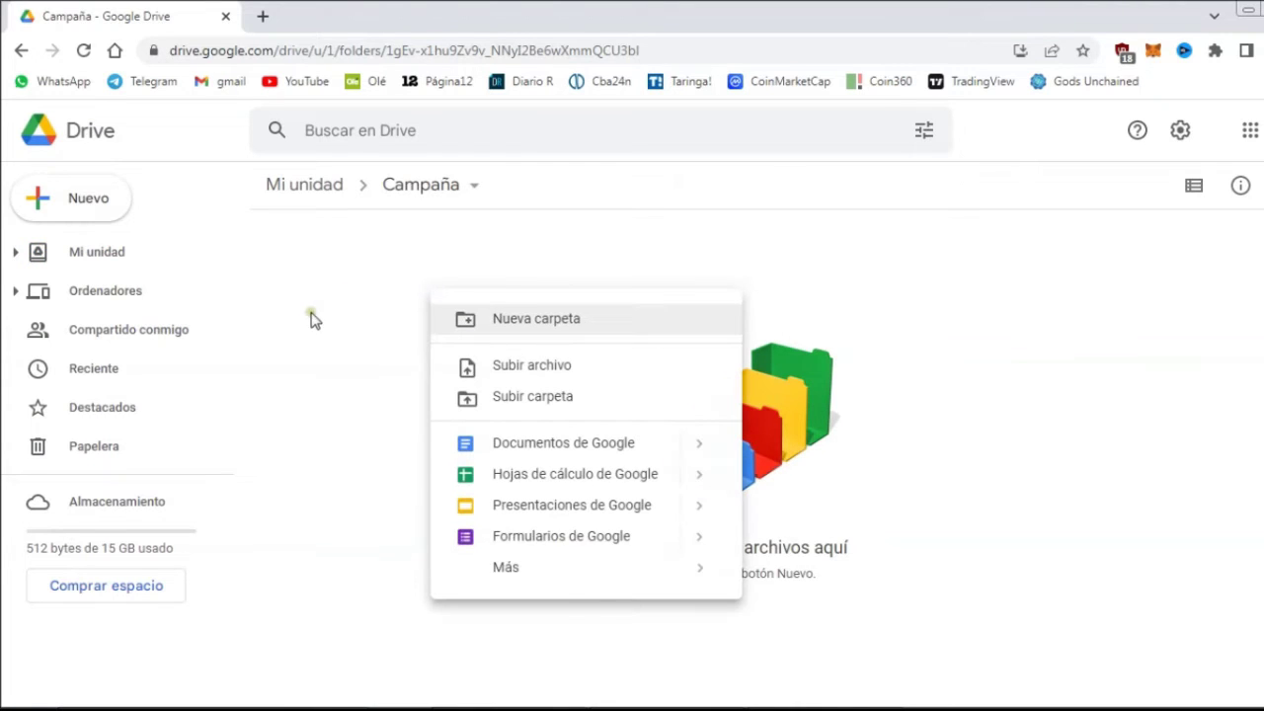
click(561, 542)
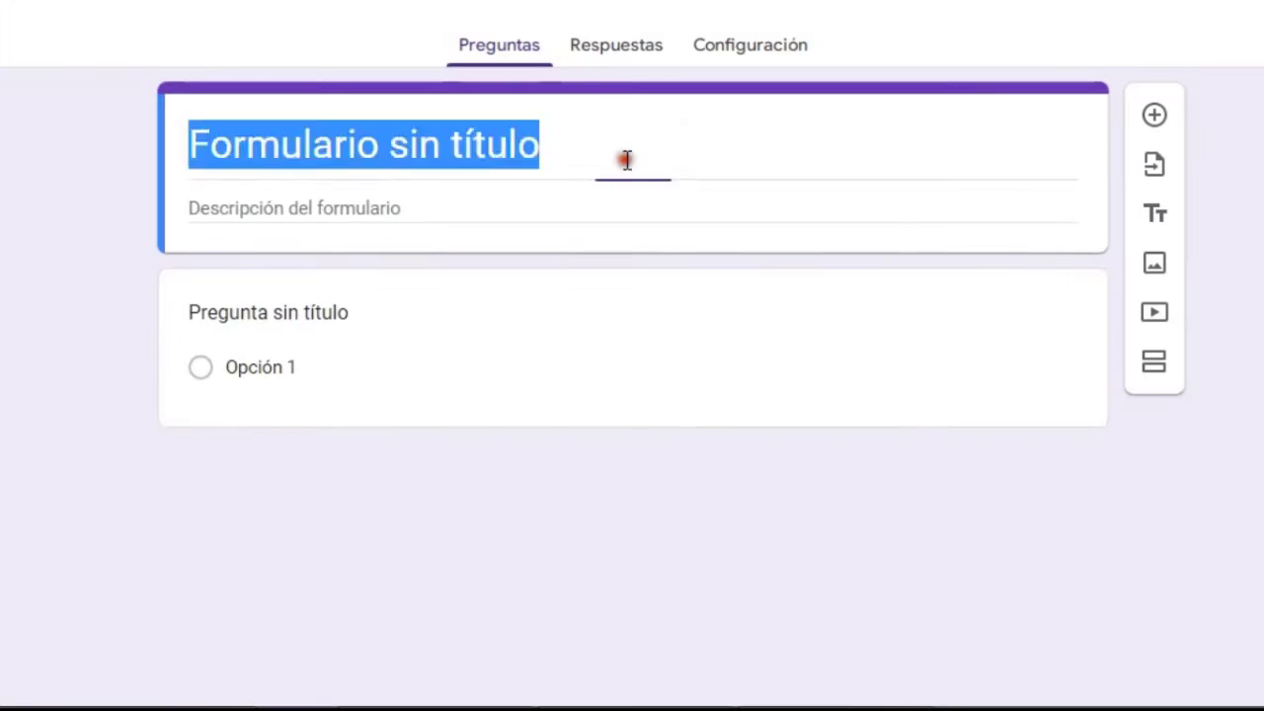
click(626, 160)
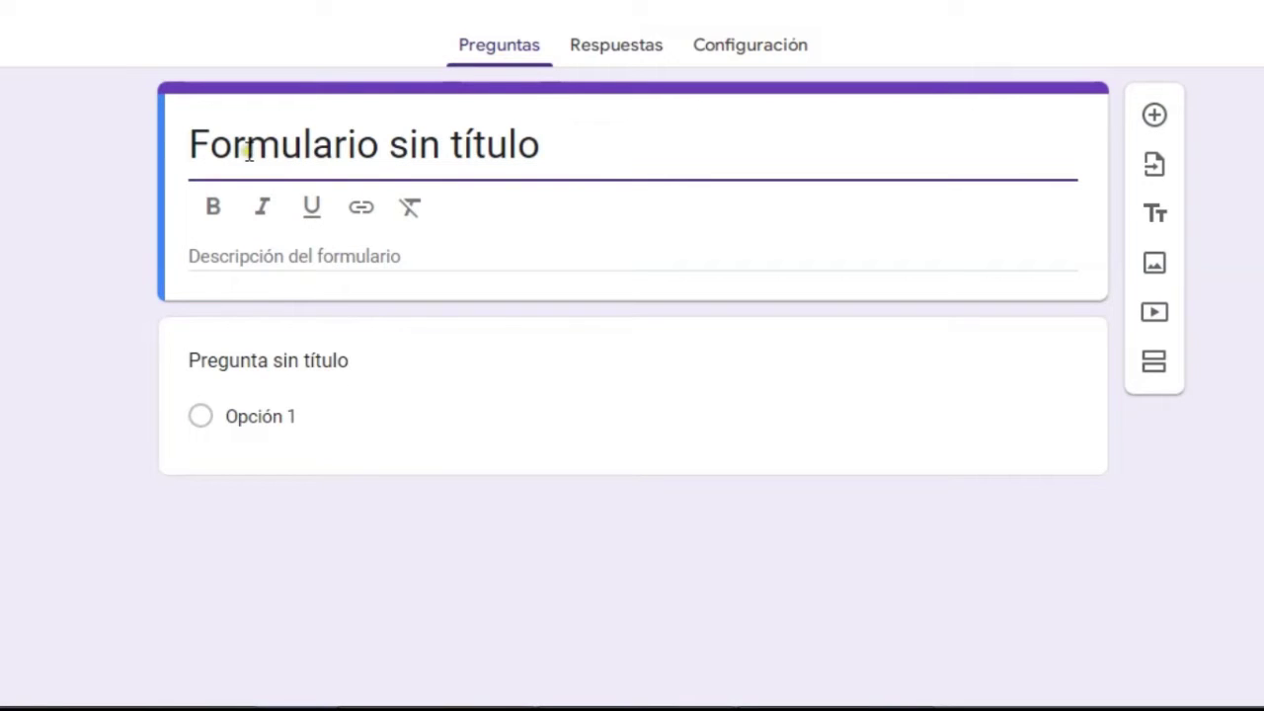
- Name the first question Telefono and make it required
drag(247, 151, 410, 148)
click(549, 146)
click(260, 359)
text(Te)
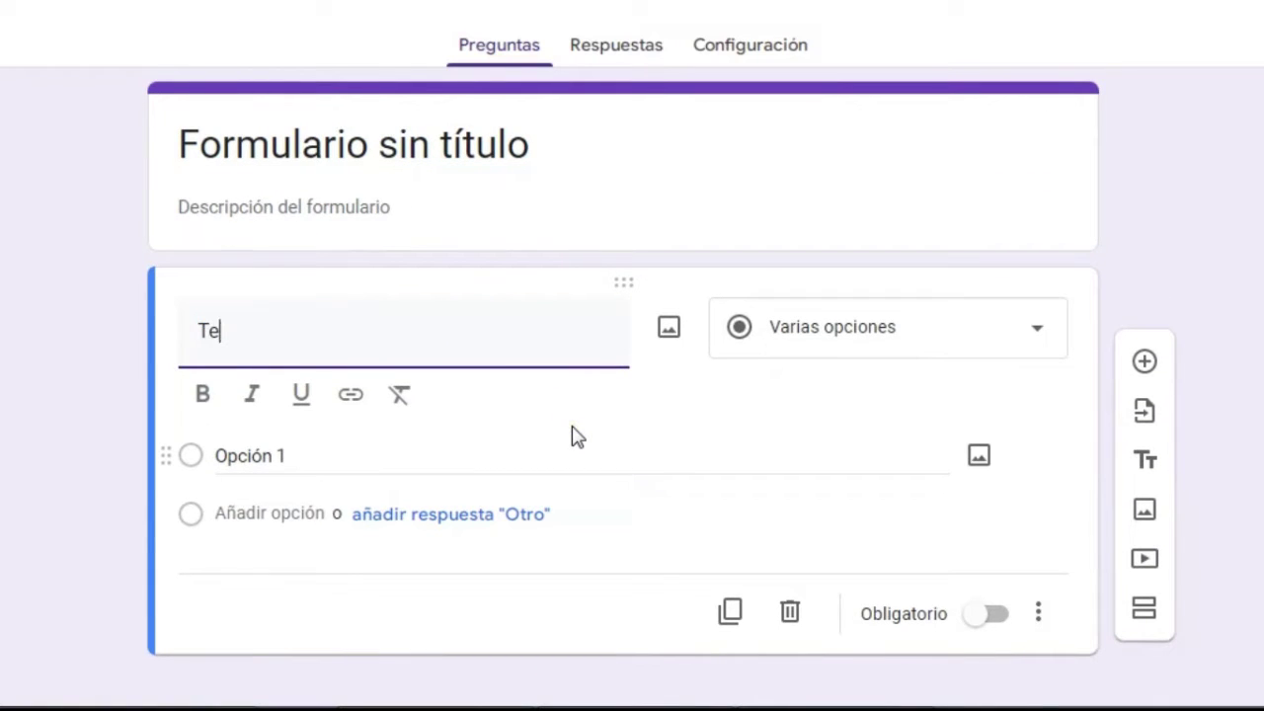
text(lefono)
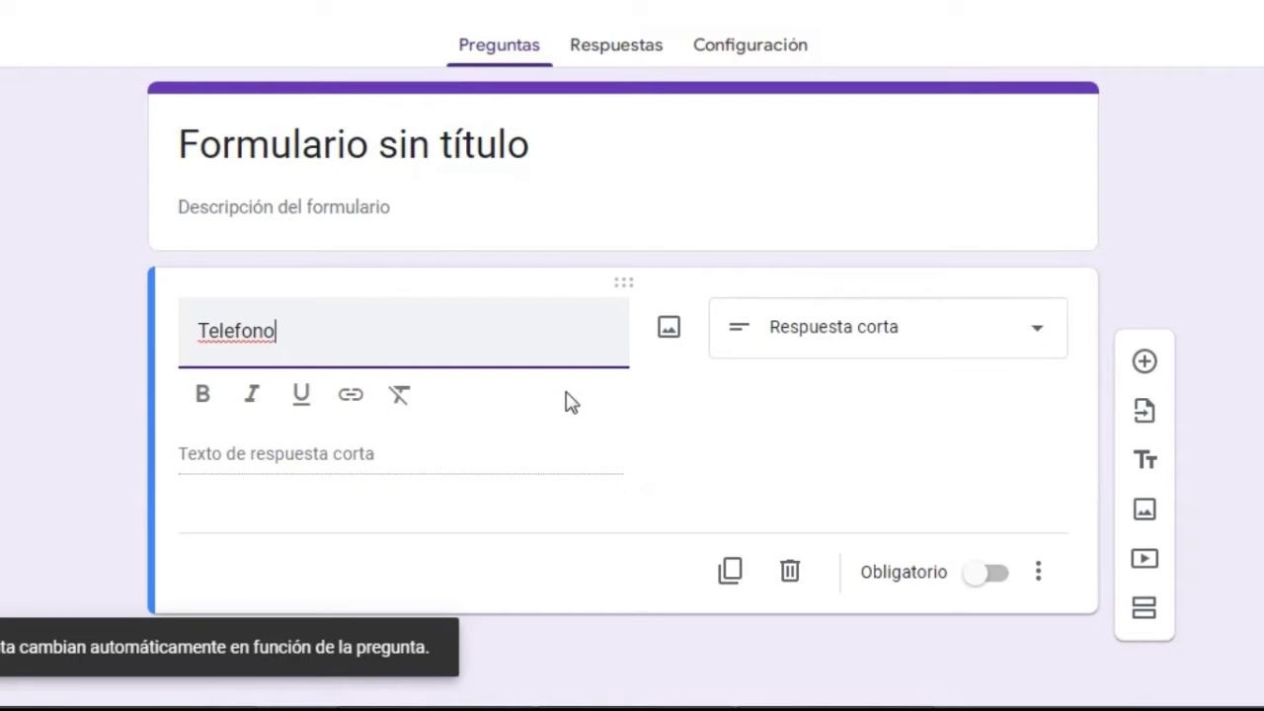
click(976, 573)
click(990, 581)
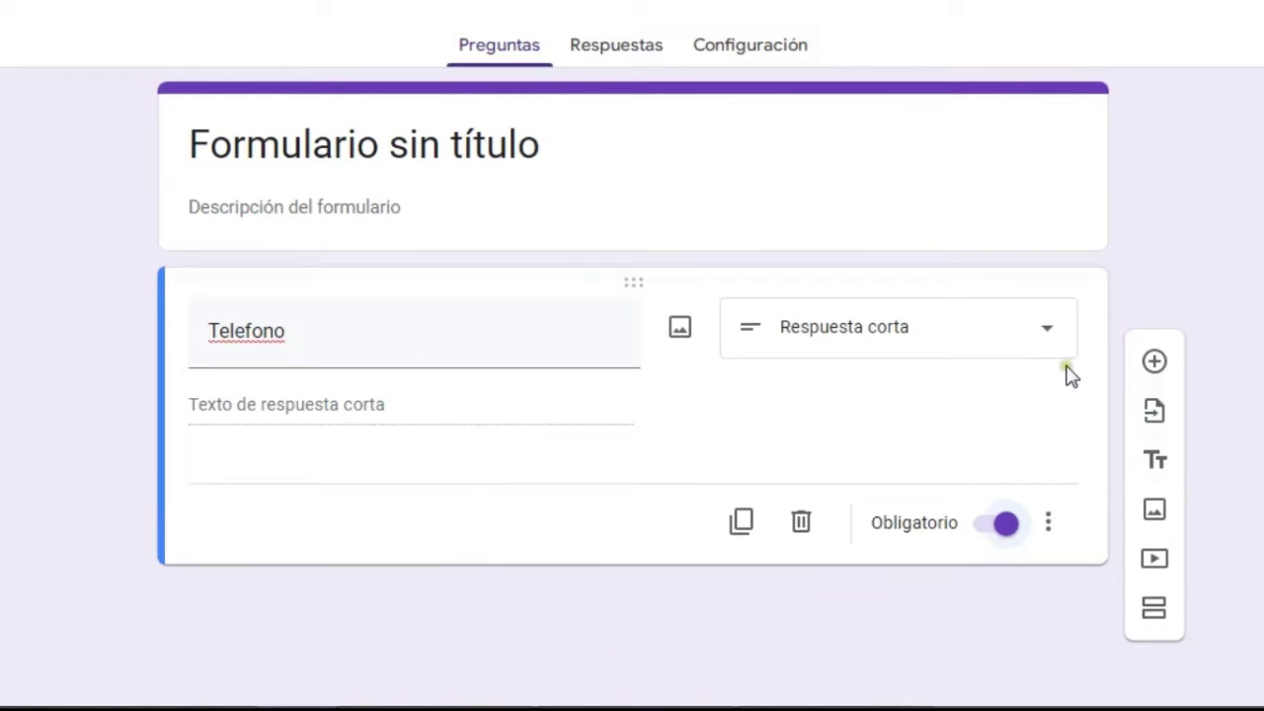
- Add a Nombre question below Telefono, then add another question after it
click(1154, 365)
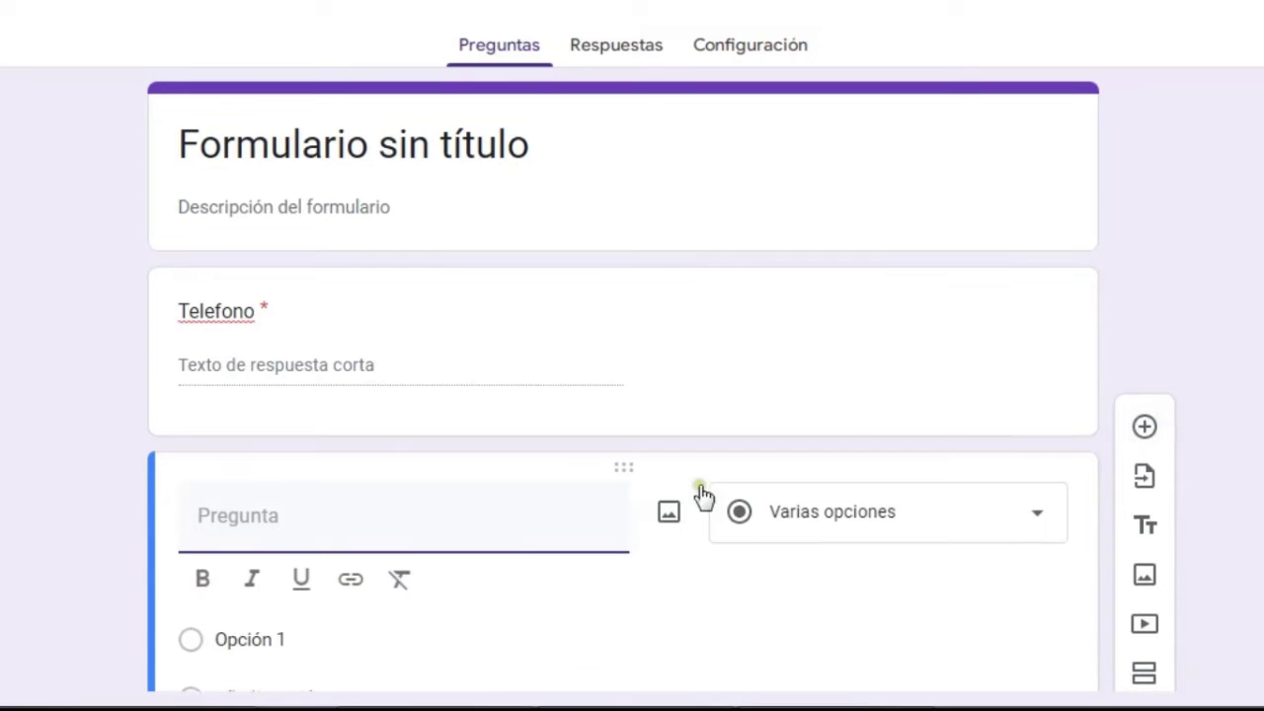
text(Nombre)
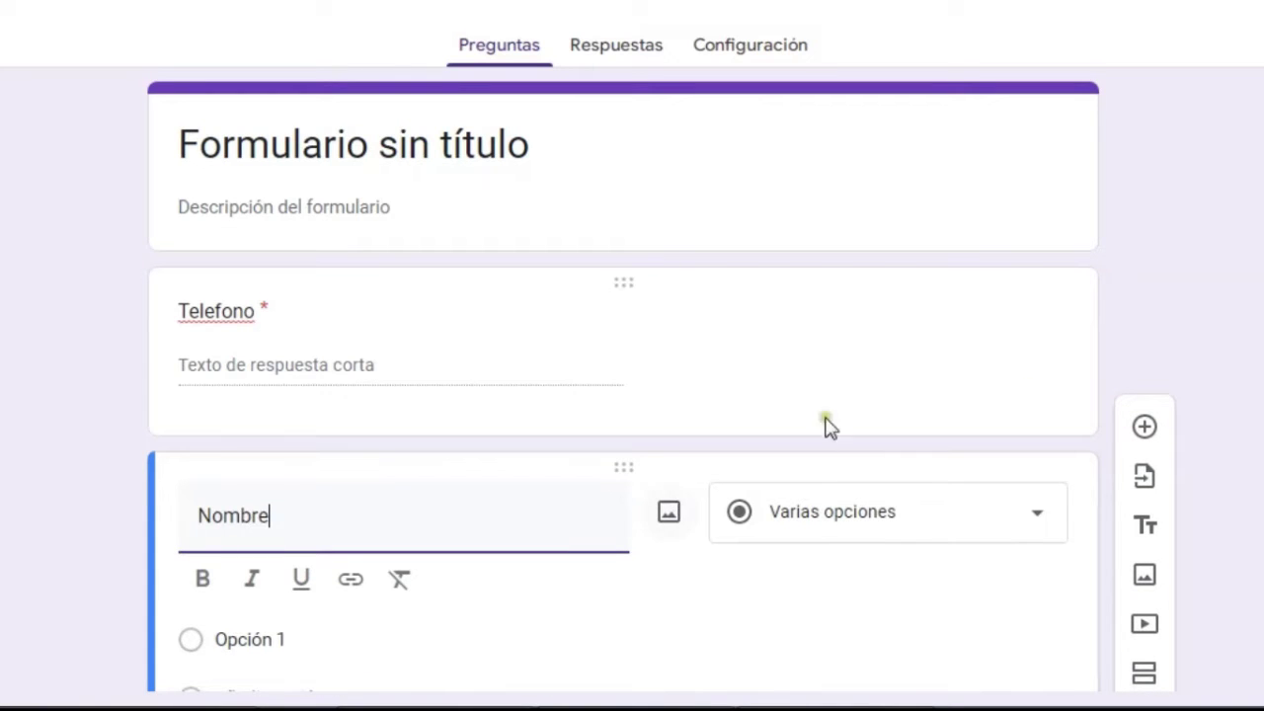
scroll(790, 365, down, 2)
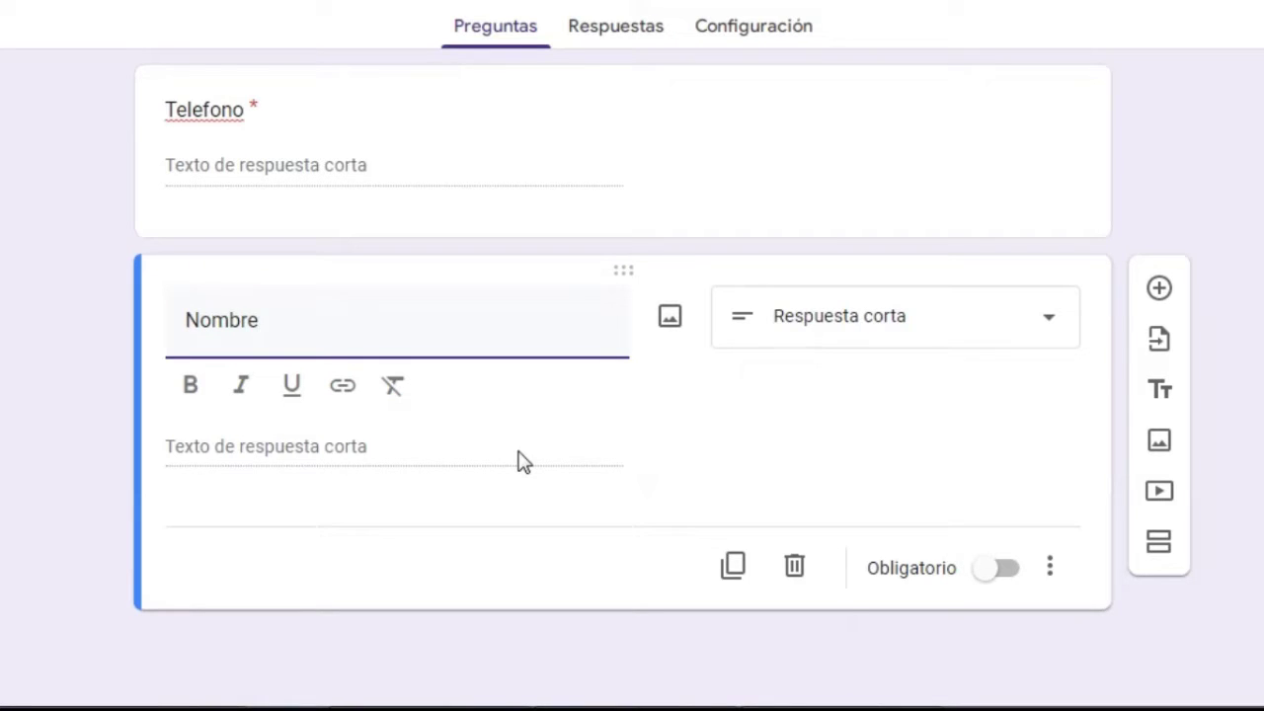
click(1158, 288)
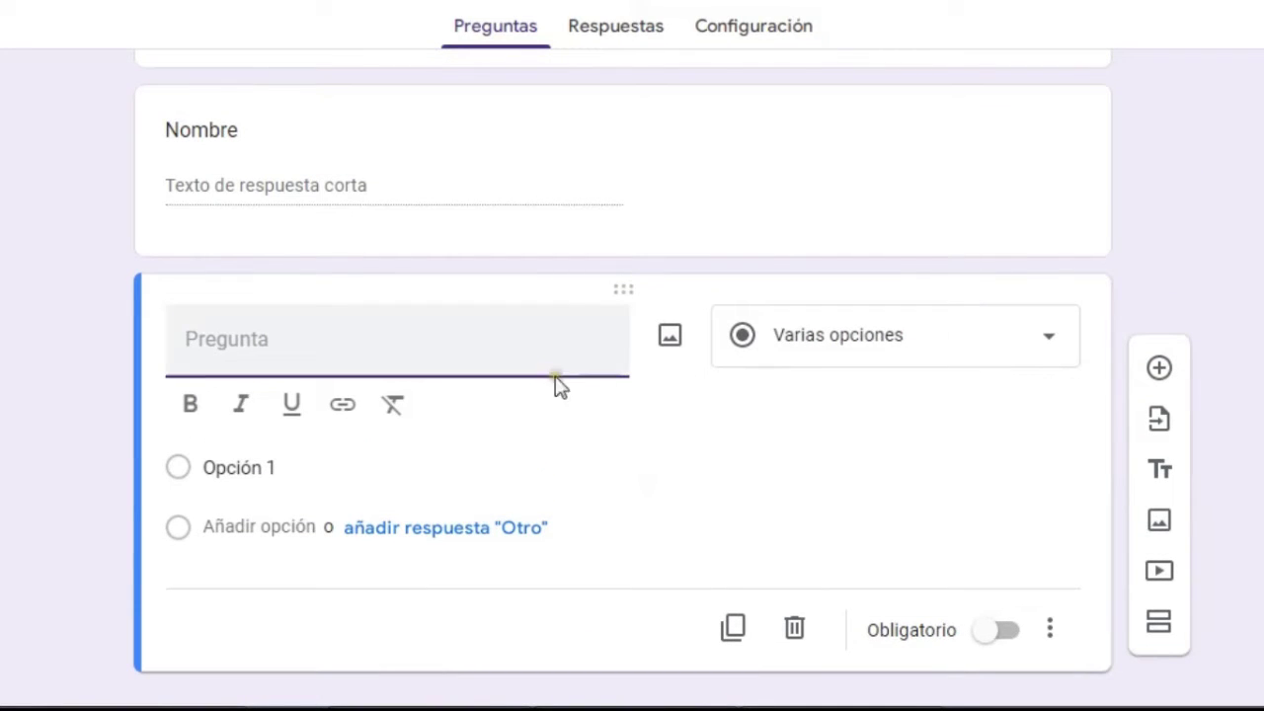
- Title the new question '¿Que opina de nuestros productos?' and make it a linear scale
text(¿)
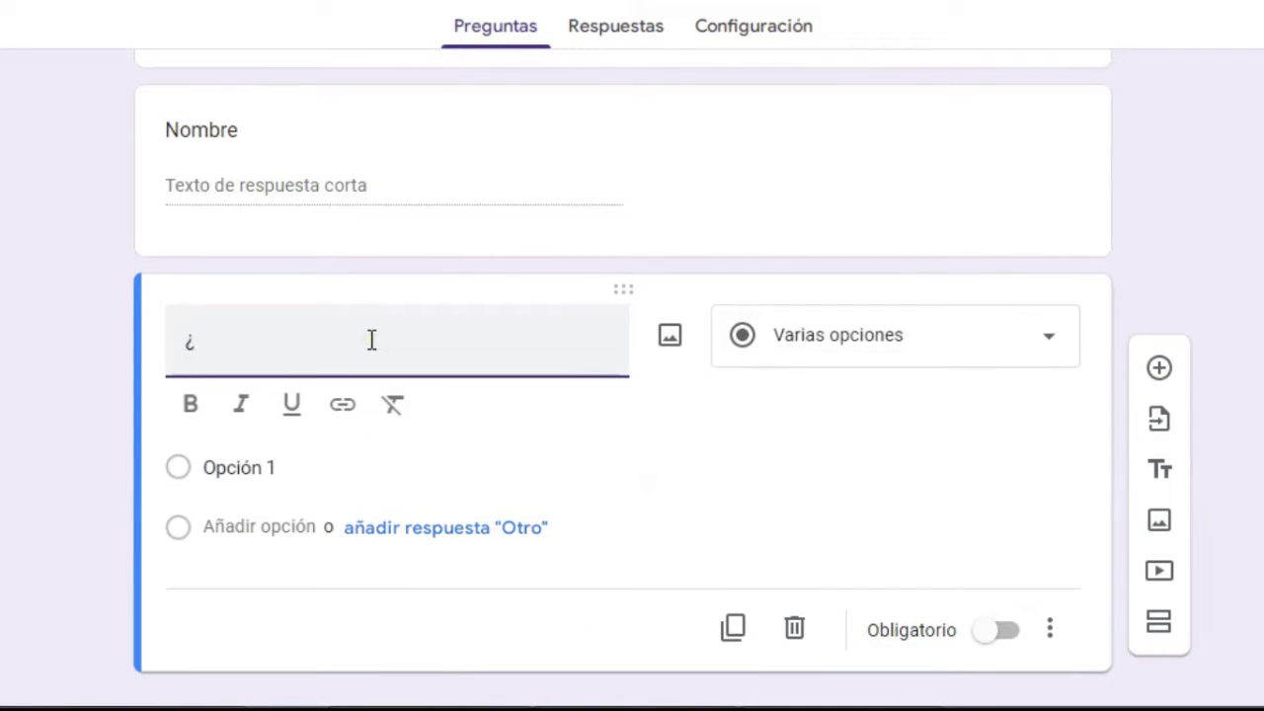
text(qUE)
key(BackSpace)
key(BackSpace)
text(Que opina de nuestros productos?)
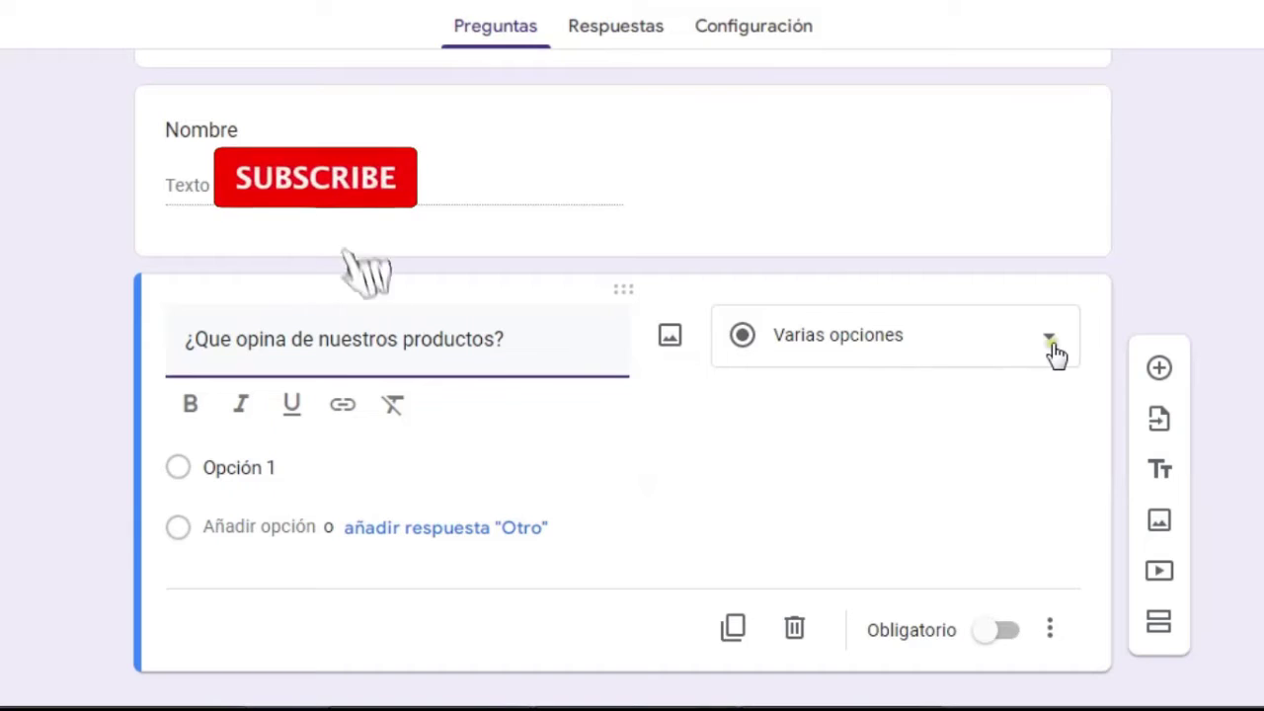
click(1051, 341)
scroll(1063, 217, down, 1)
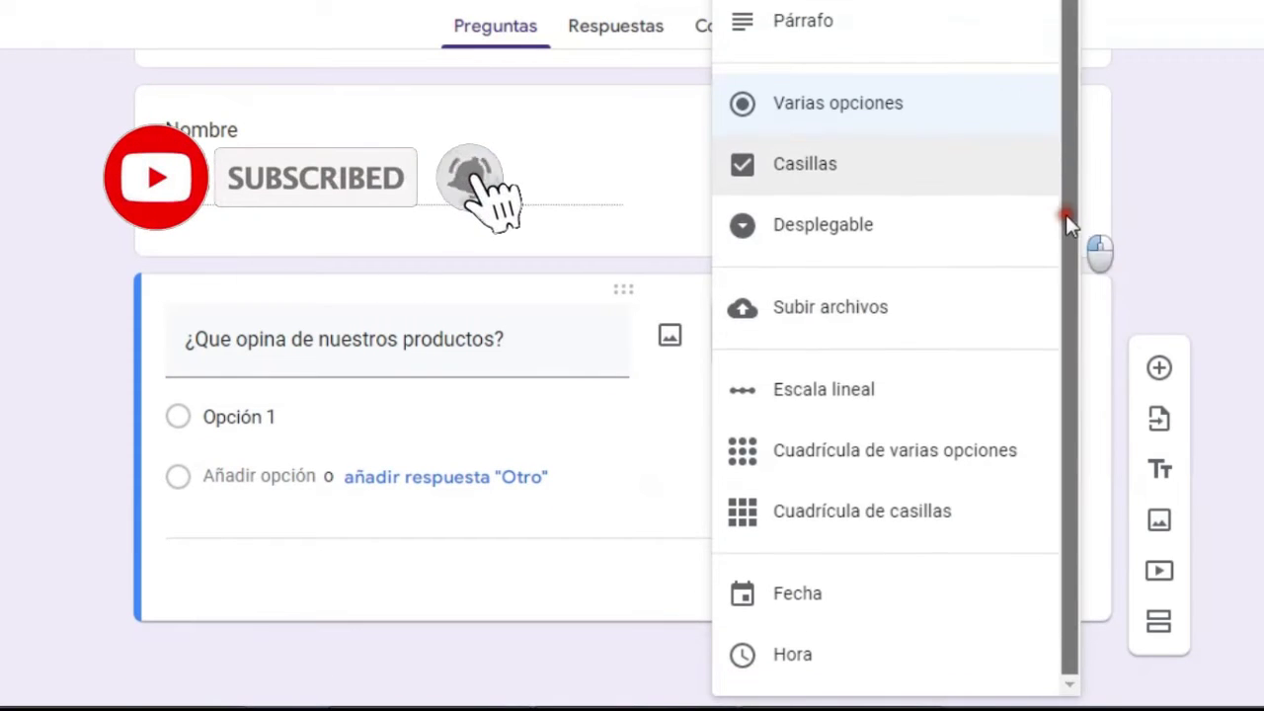
click(838, 395)
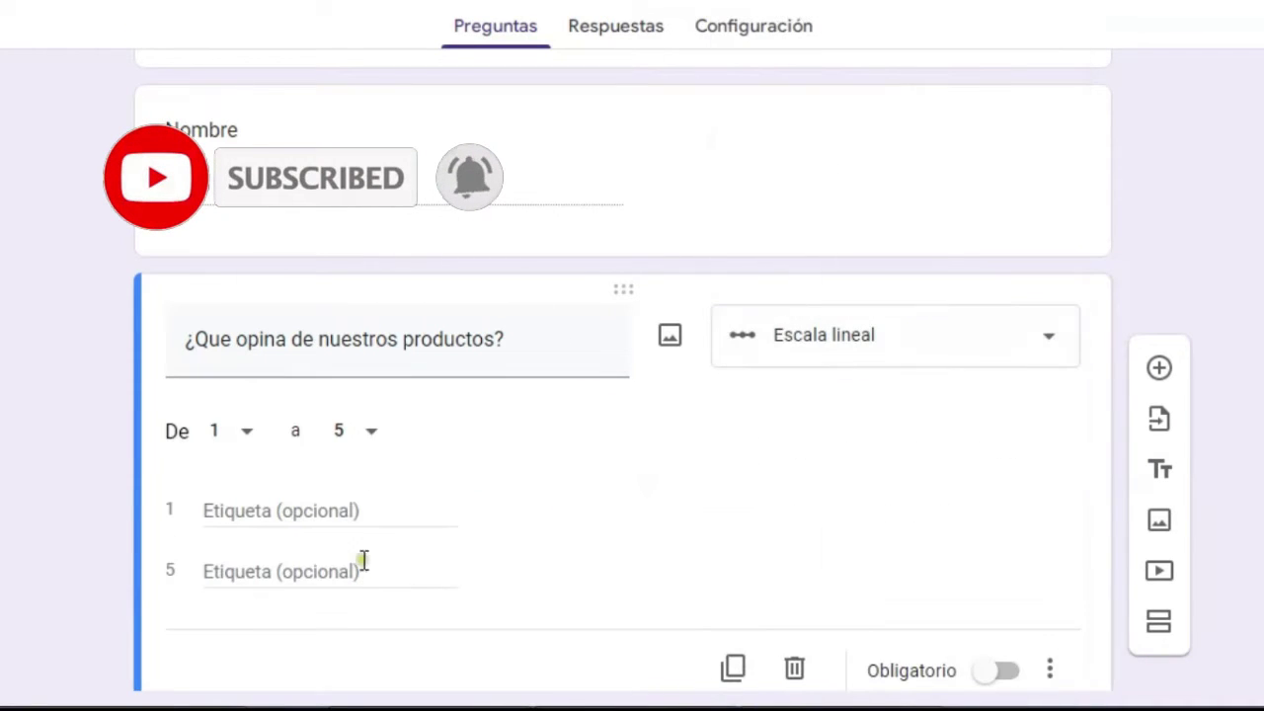
- Label the scale's value 1 as MALO and value 5 as MUY BUENO
click(275, 503)
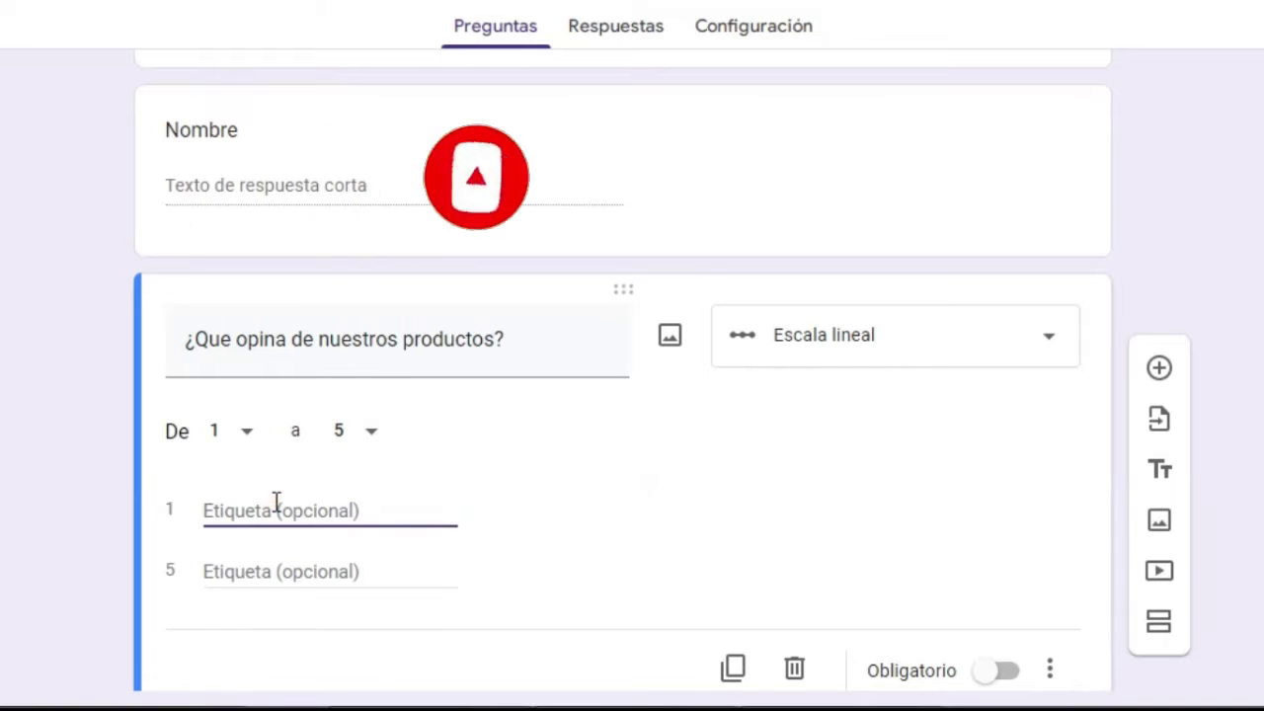
text(MALO)
click(310, 571)
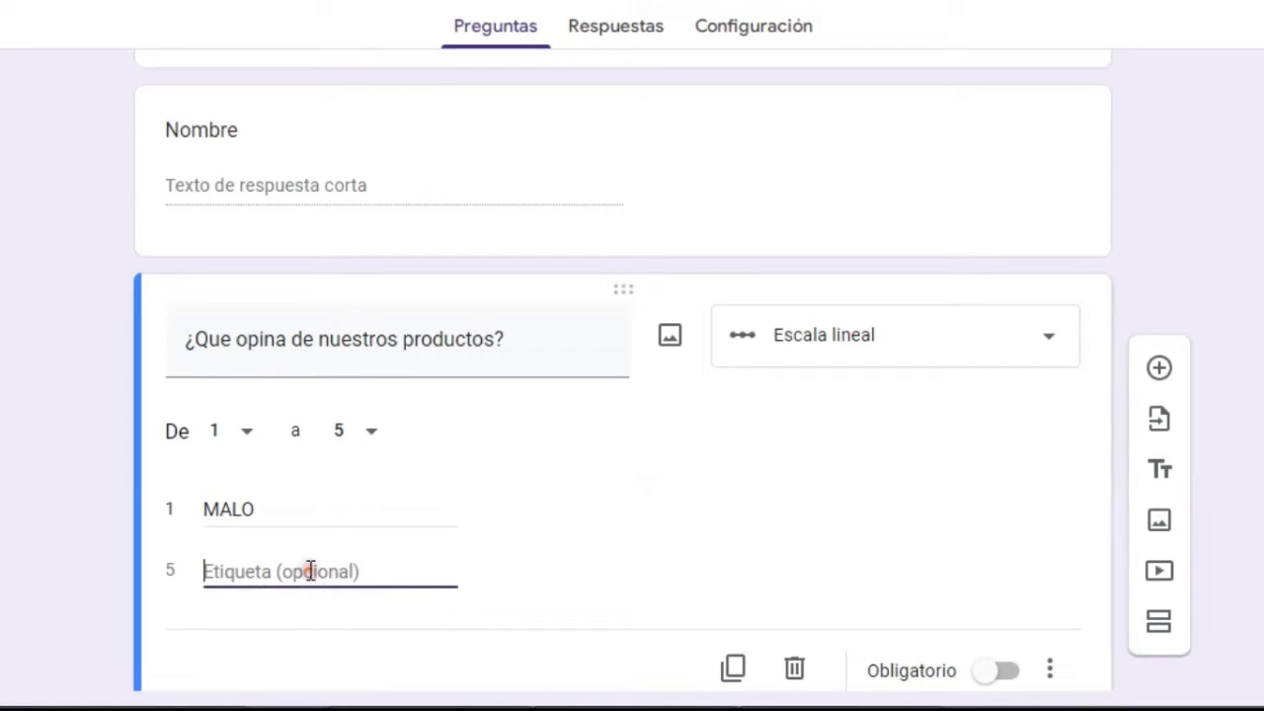
text(MUY BUENO)
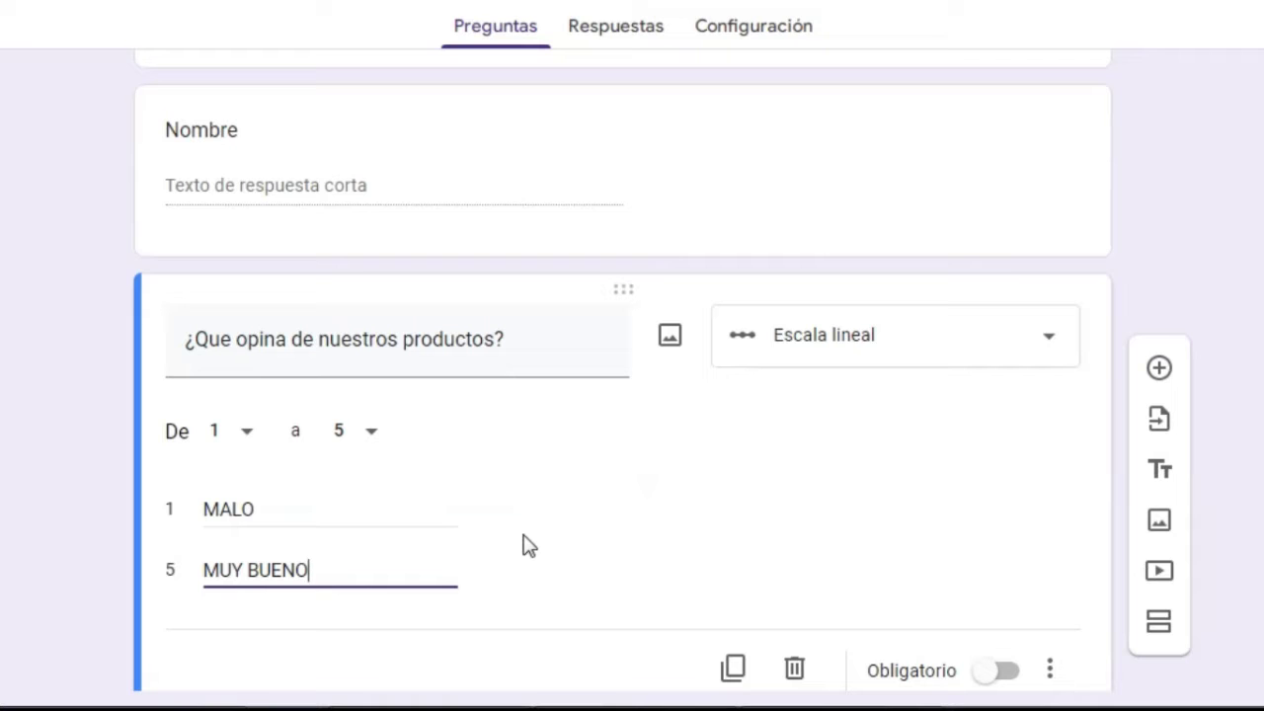
scroll(461, 536, down, 2)
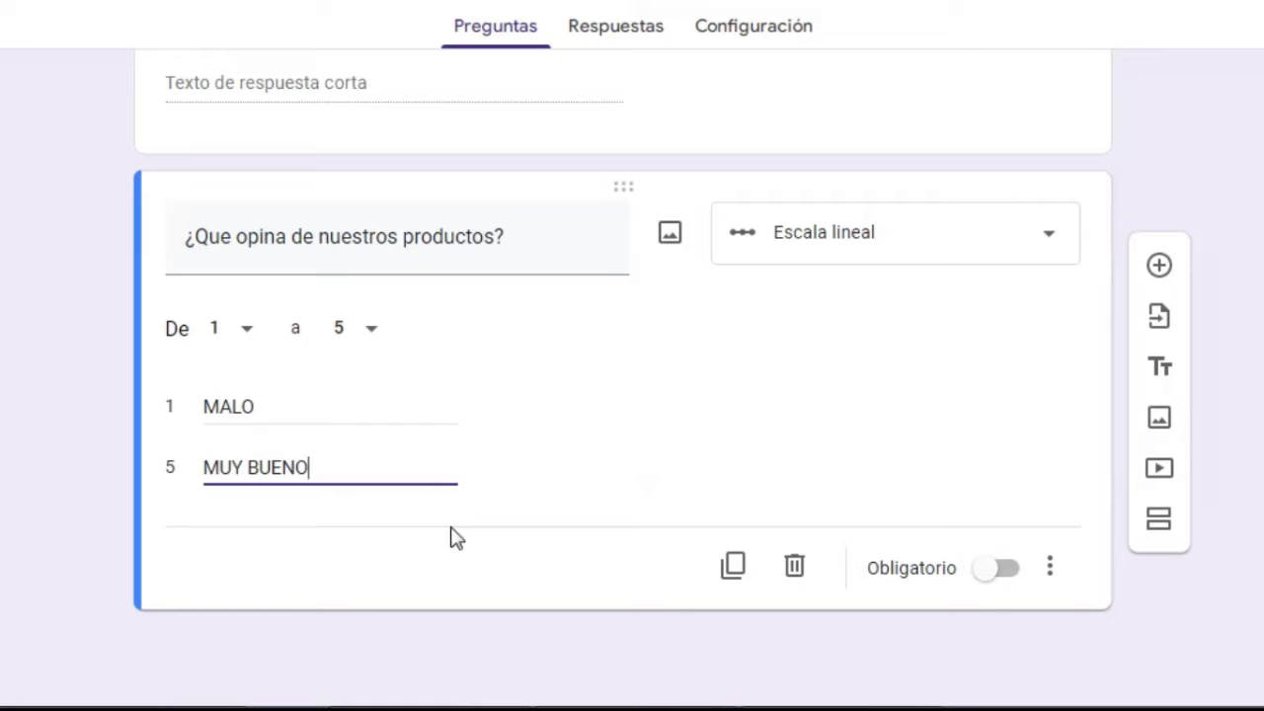
scroll(451, 537, up, 4)
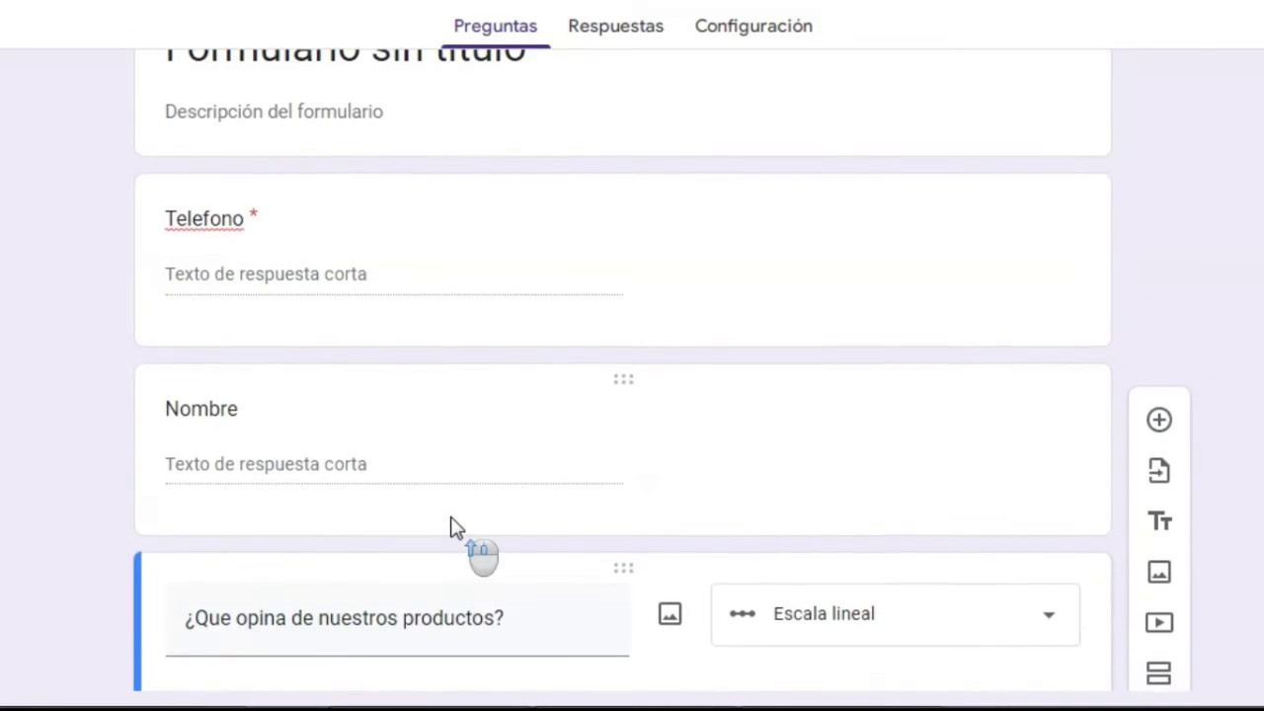
scroll(451, 528, up, 1)
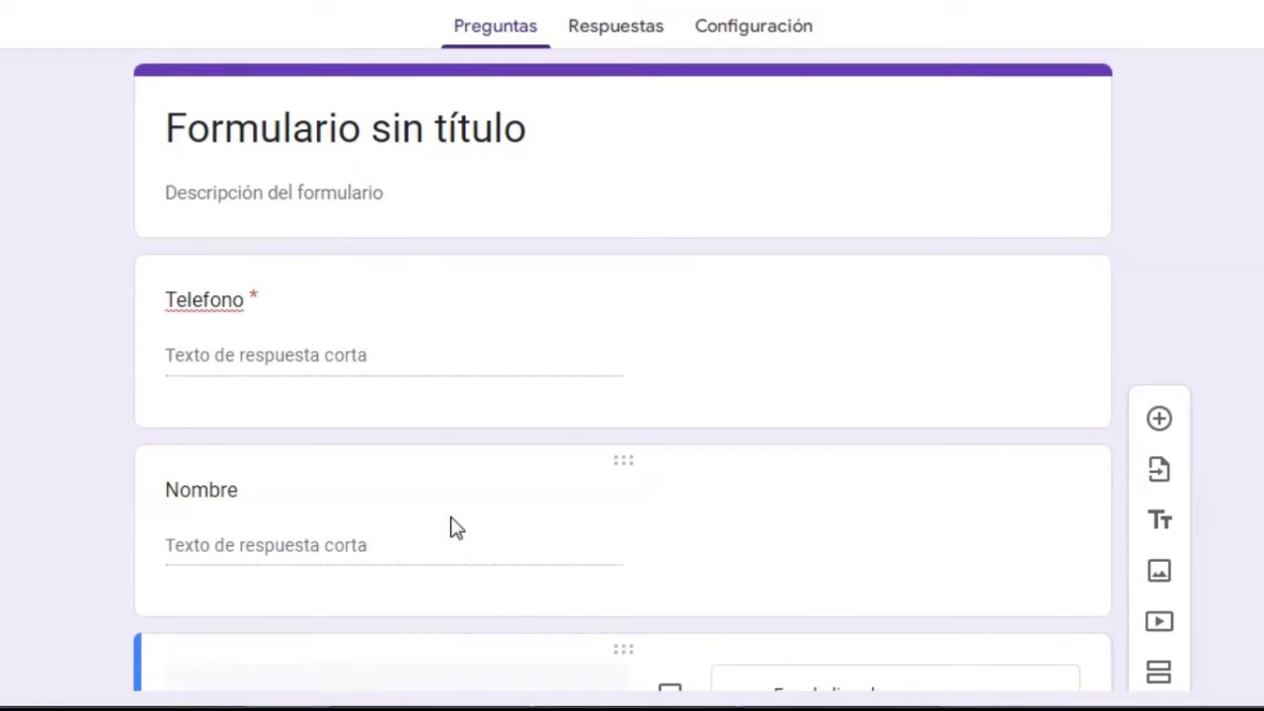
scroll(494, 319, up, 2)
scroll(731, 341, down, 1)
scroll(719, 344, up, 1)
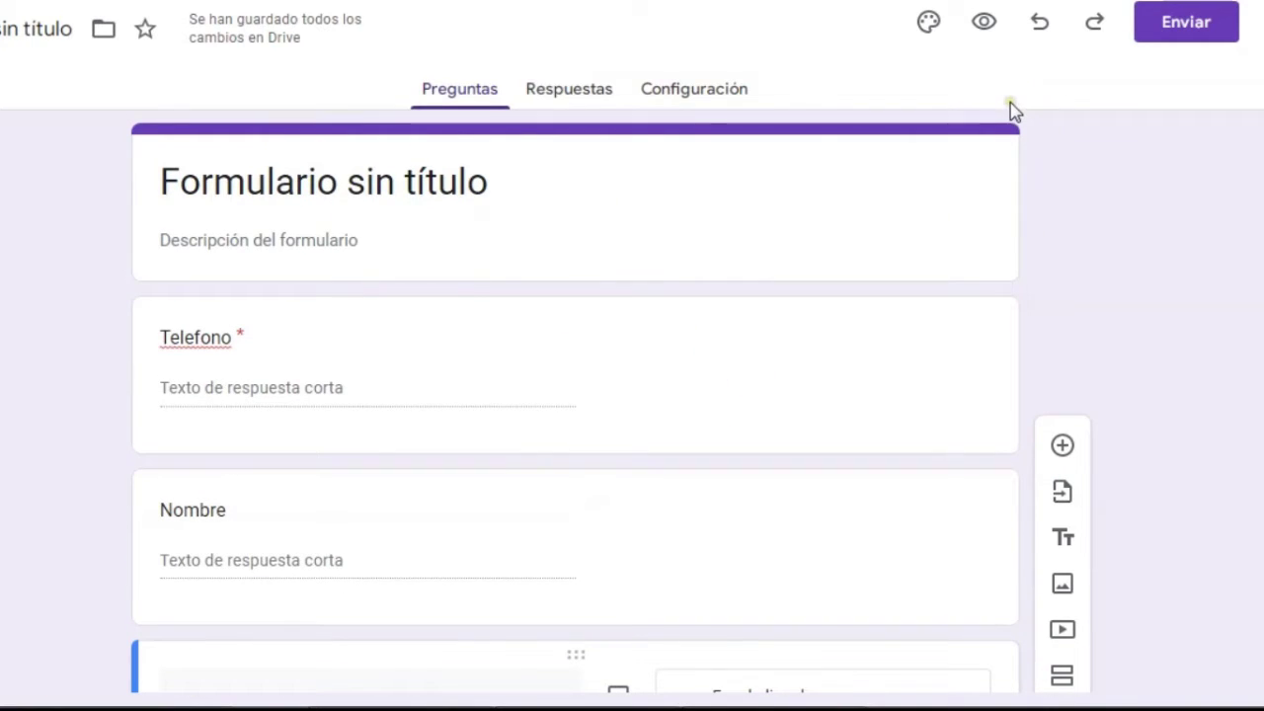
- Preview the form as a respondent
click(978, 17)
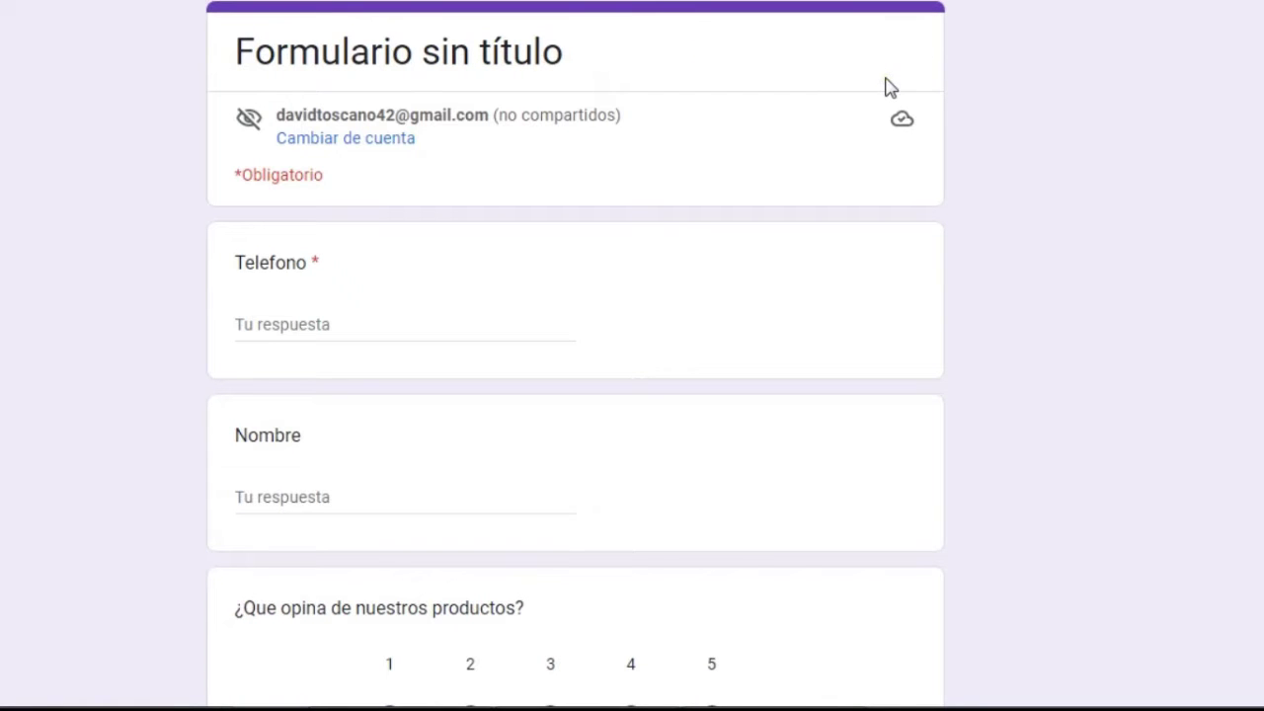
click(899, 199)
click(349, 330)
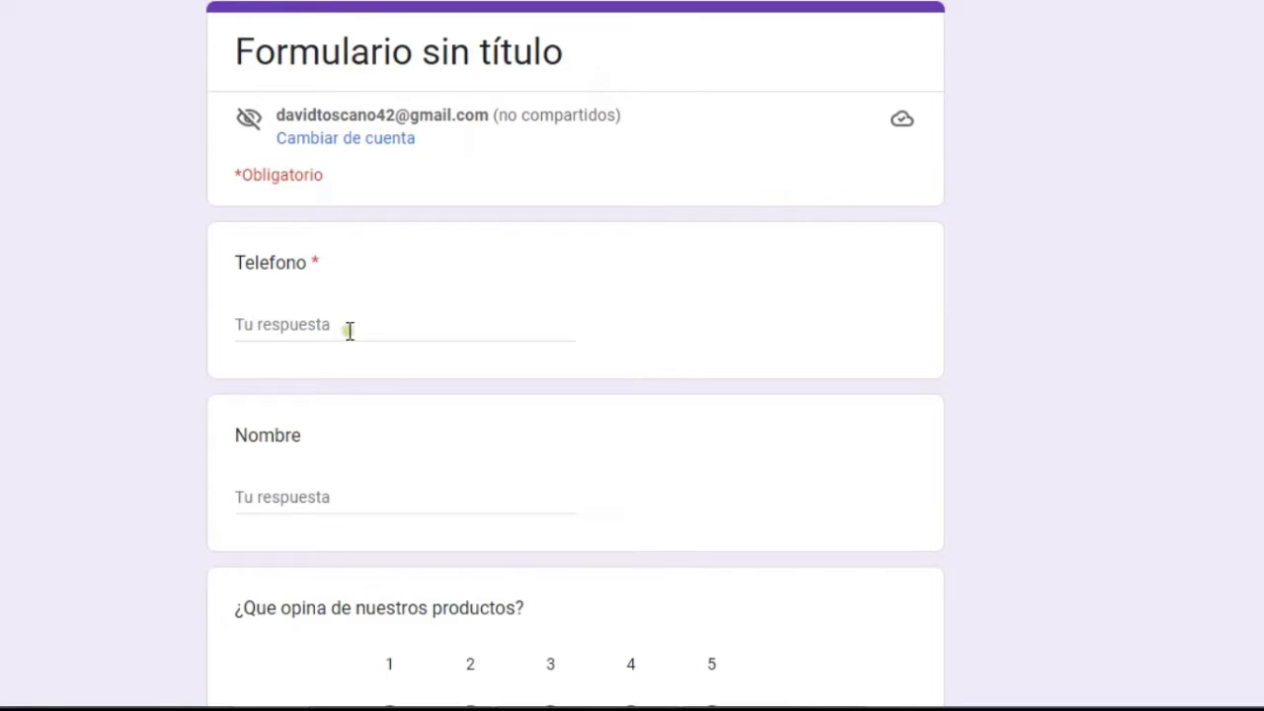
click(320, 499)
scroll(904, 432, down, 3)
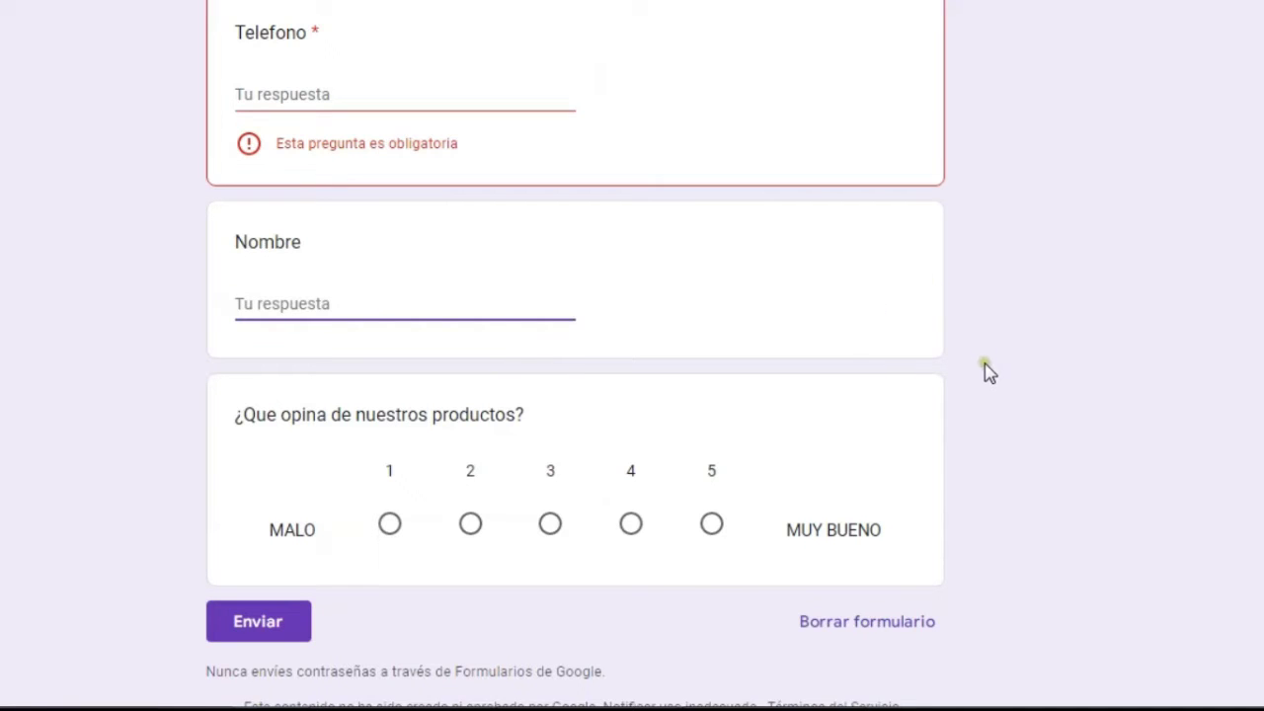
- Fill in a test phone number and name, rate the products 1, and submit
click(336, 92)
text(132456)
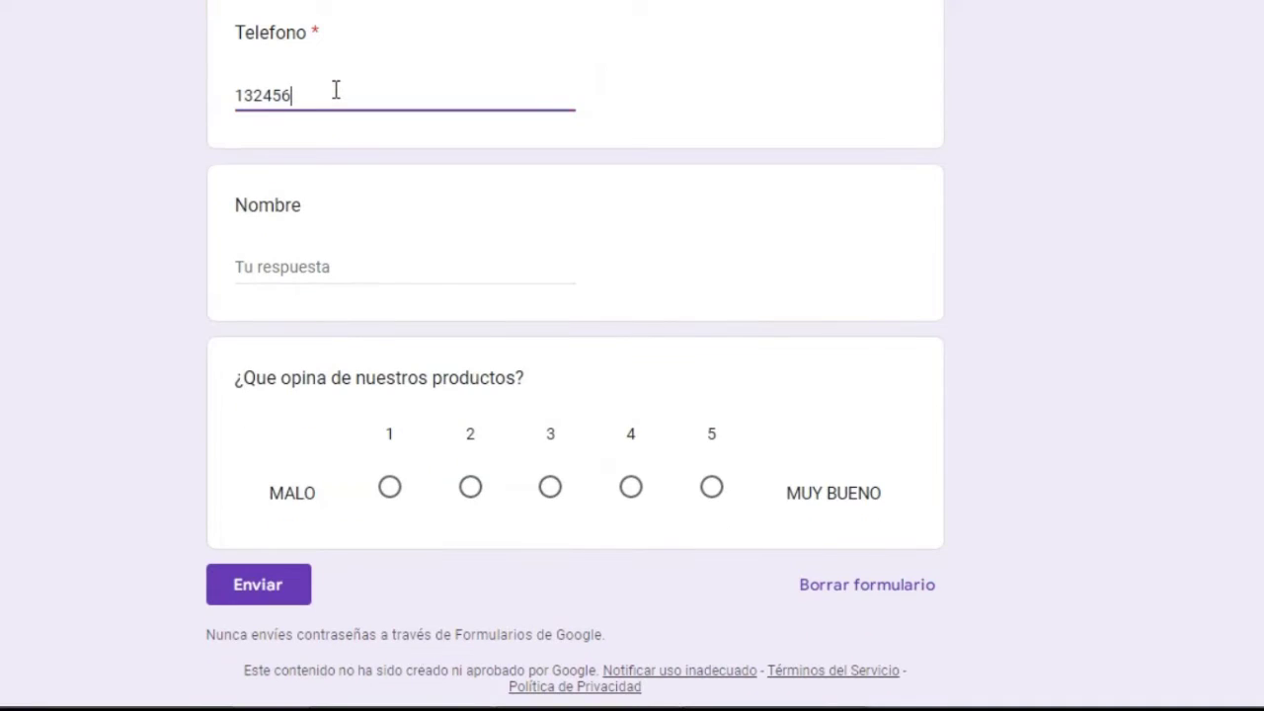
click(310, 267)
text(ffsdfsd)
click(391, 487)
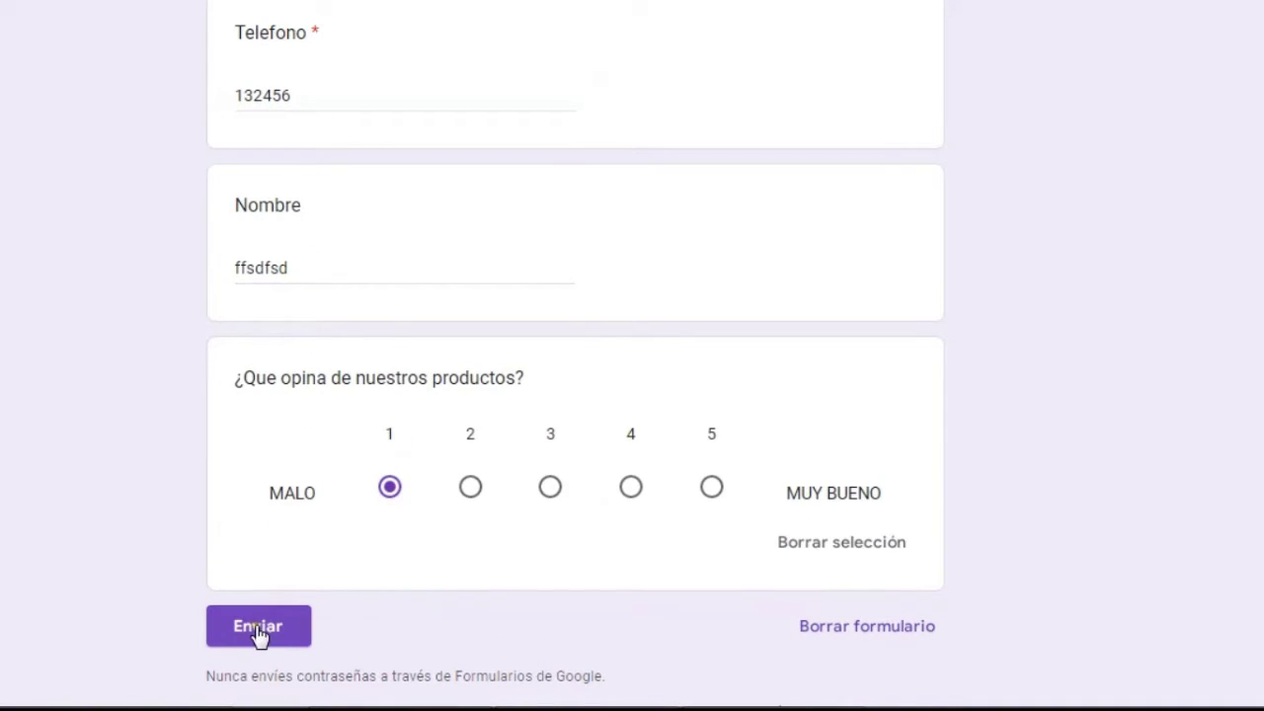
click(258, 633)
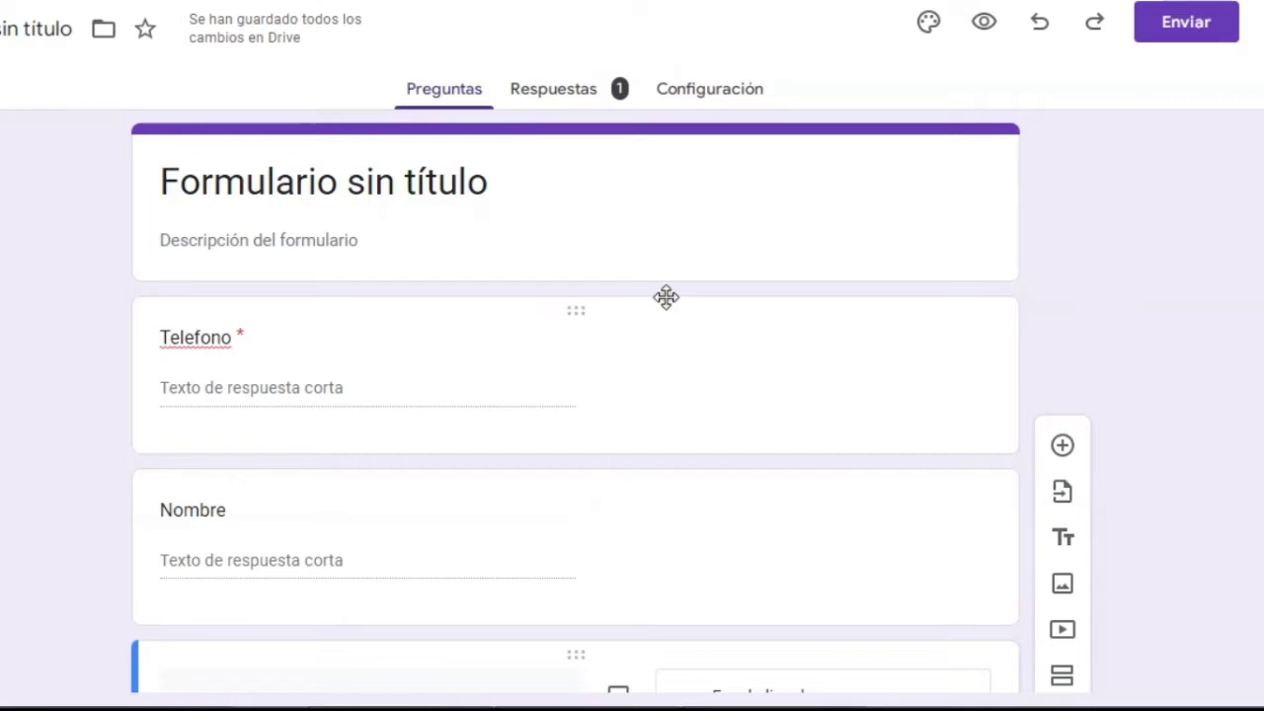
click(550, 99)
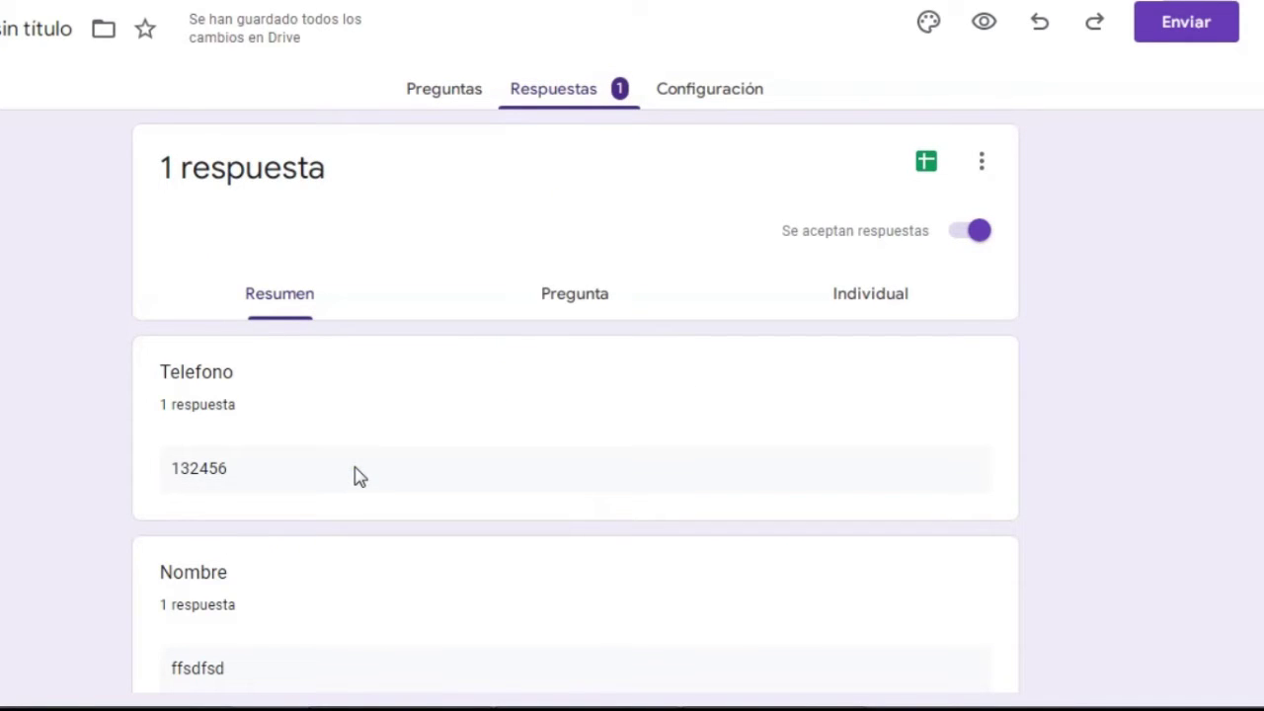
- Review the single response in the Individual, Pregunta and Resumen views of Respuestas
click(870, 293)
click(566, 304)
click(297, 302)
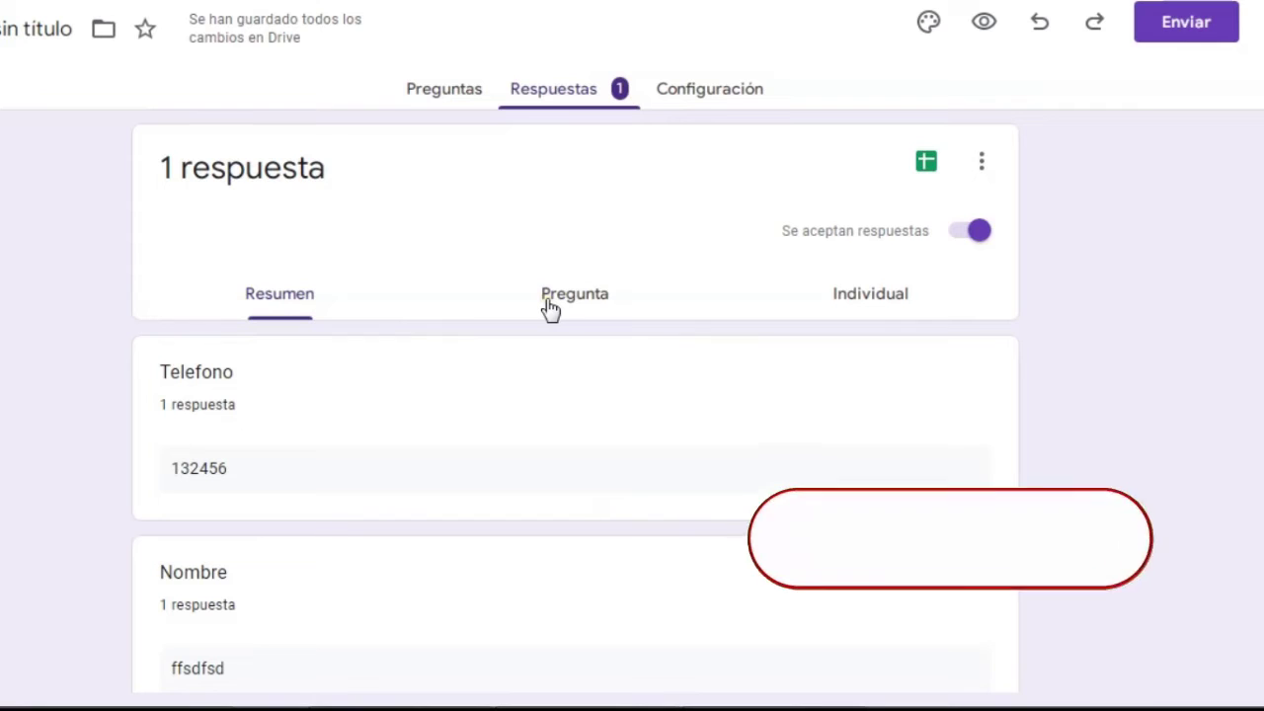
click(466, 89)
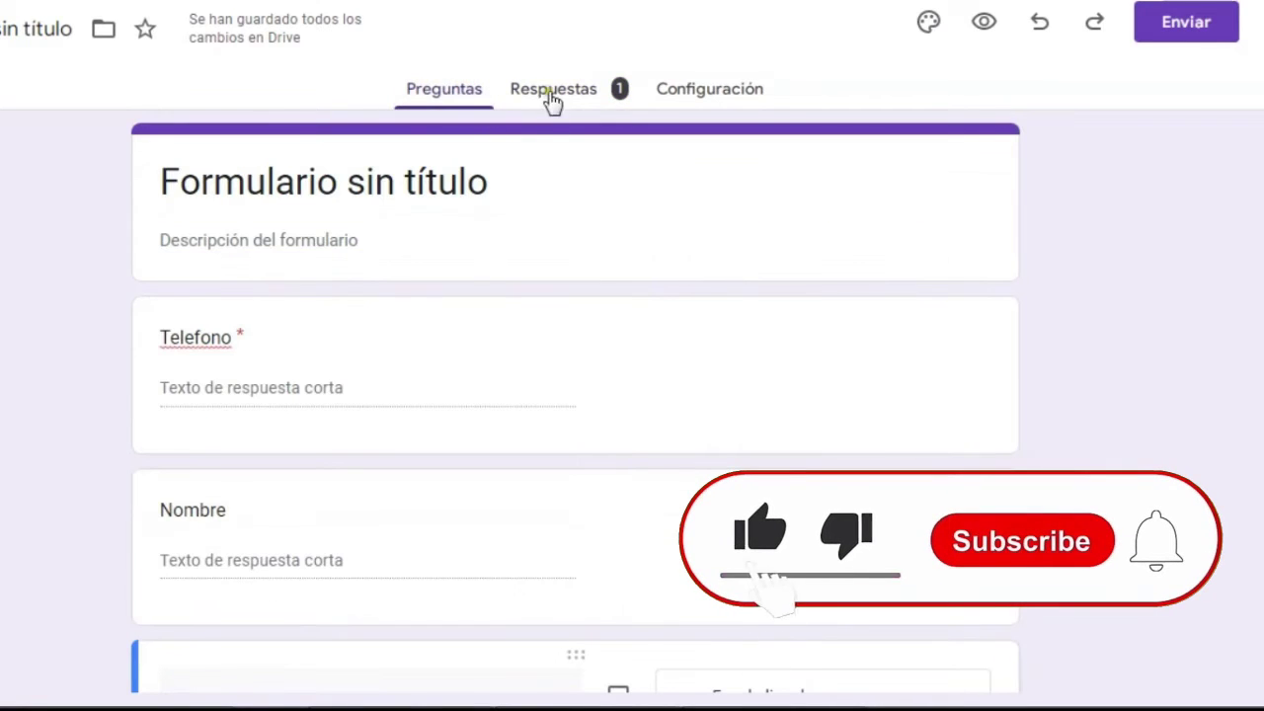
click(573, 91)
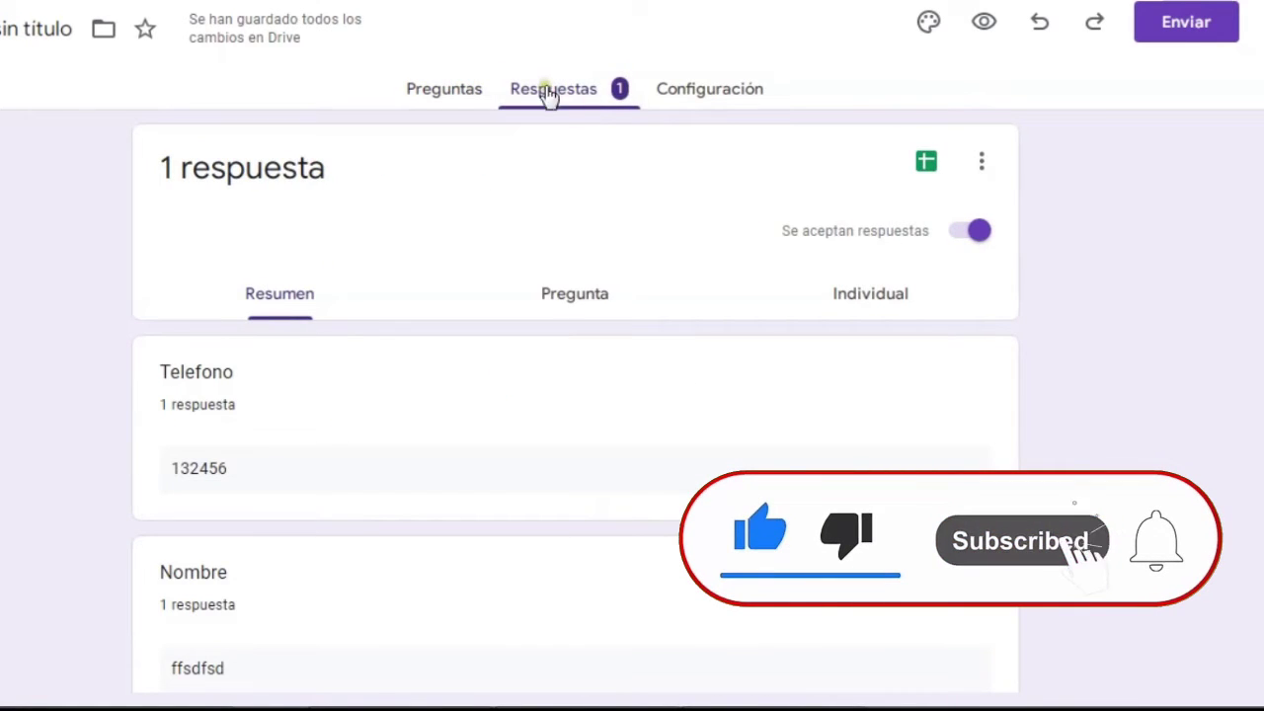
click(928, 168)
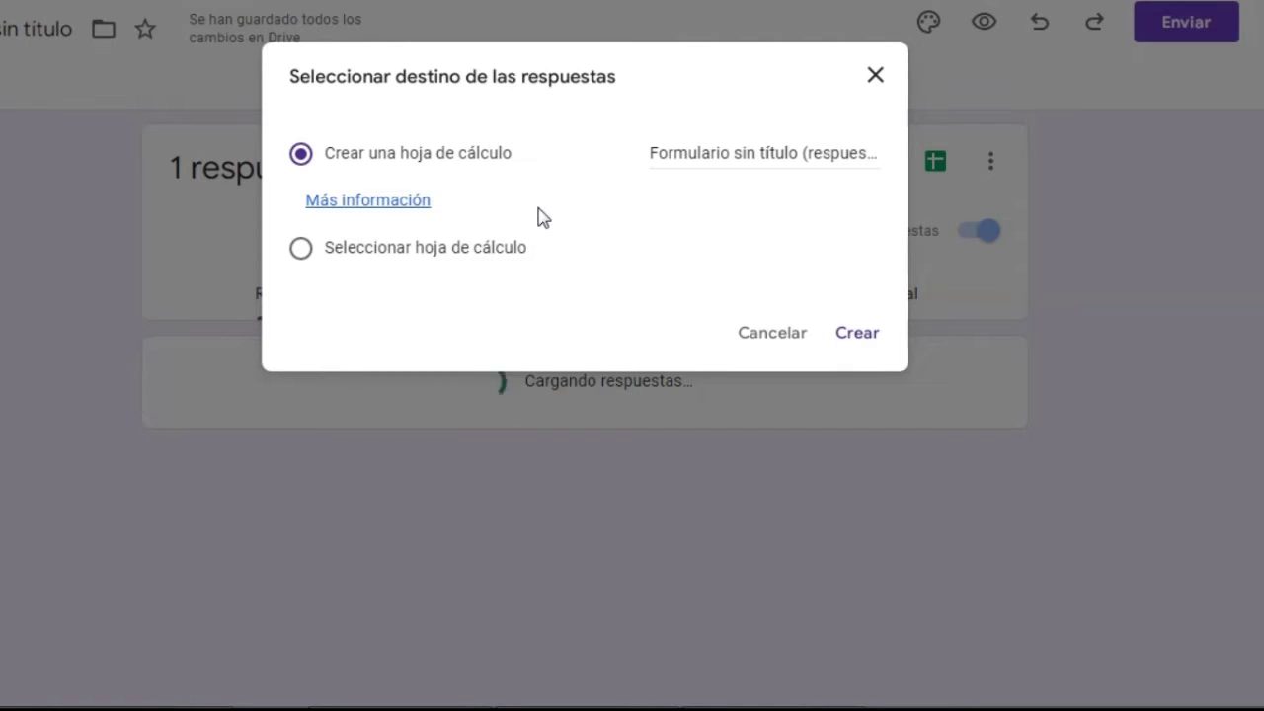
- Name the new response spreadsheet Recopilacion and create it
click(700, 156)
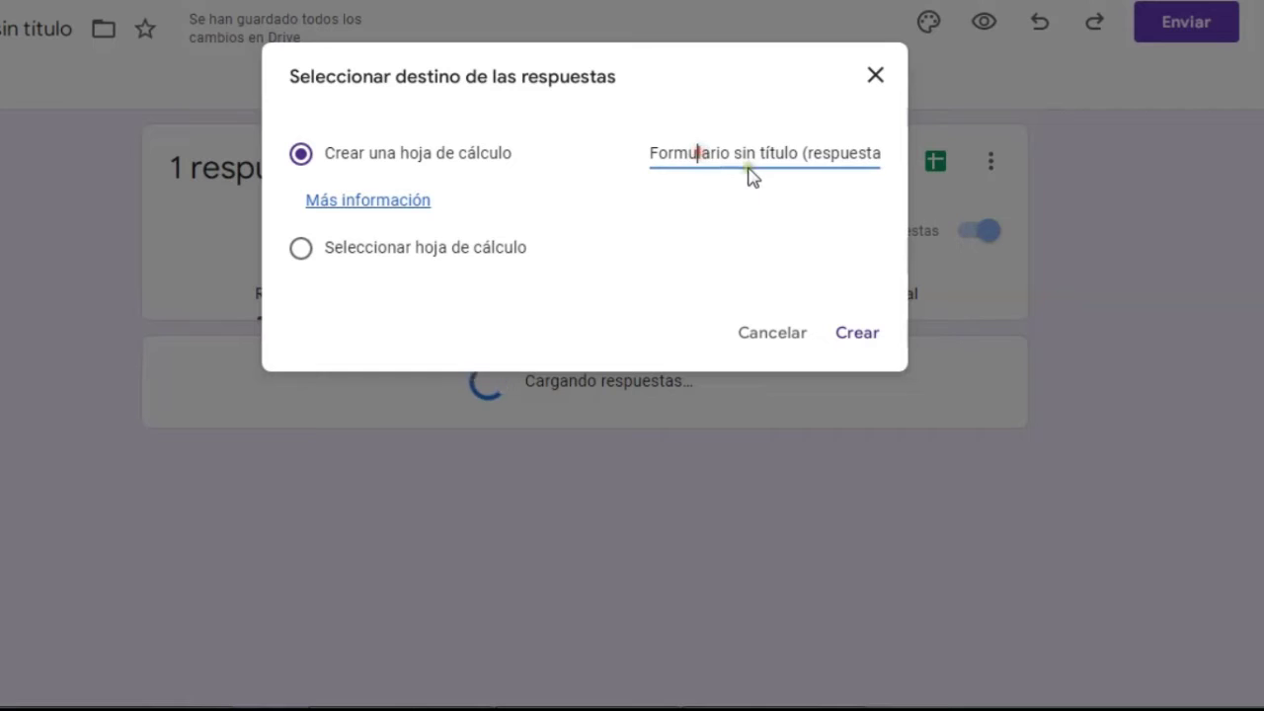
key(ctrl+a)
text(Recopilac)
key(BackSpace)
key(BackSpace)
key(BackSpace)
key(BackSpace)
text(ilacion)
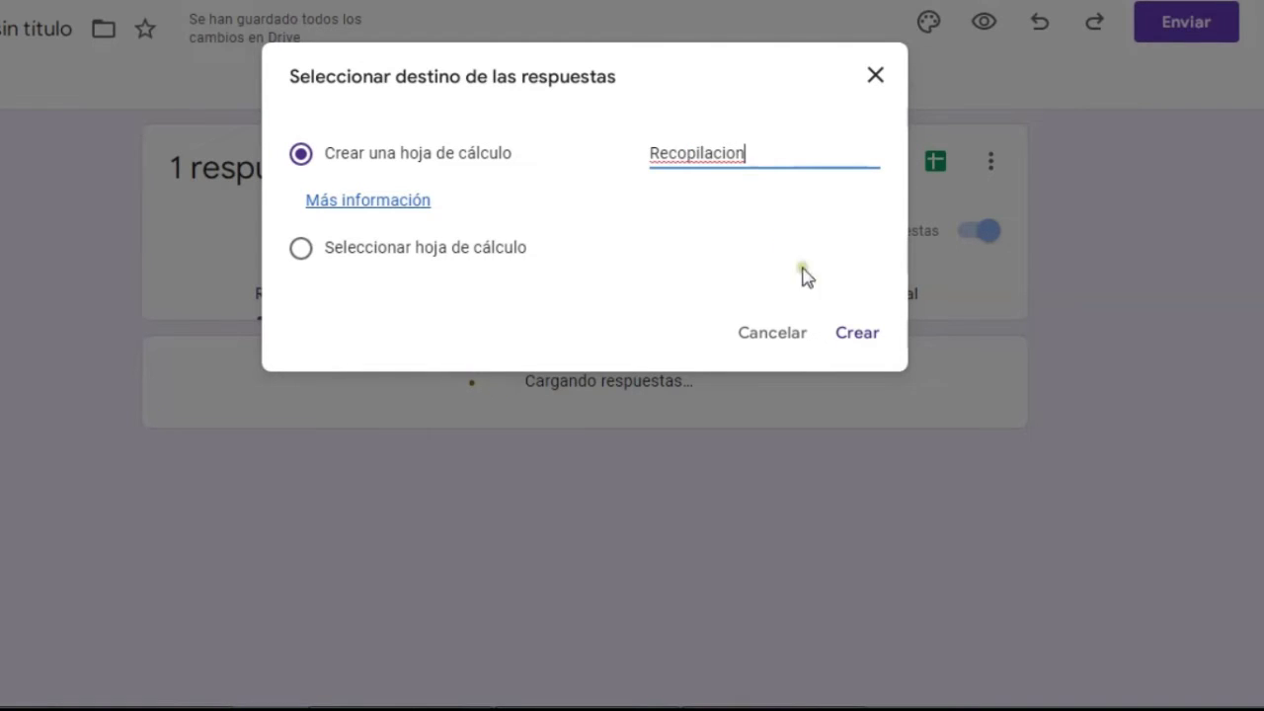
click(849, 333)
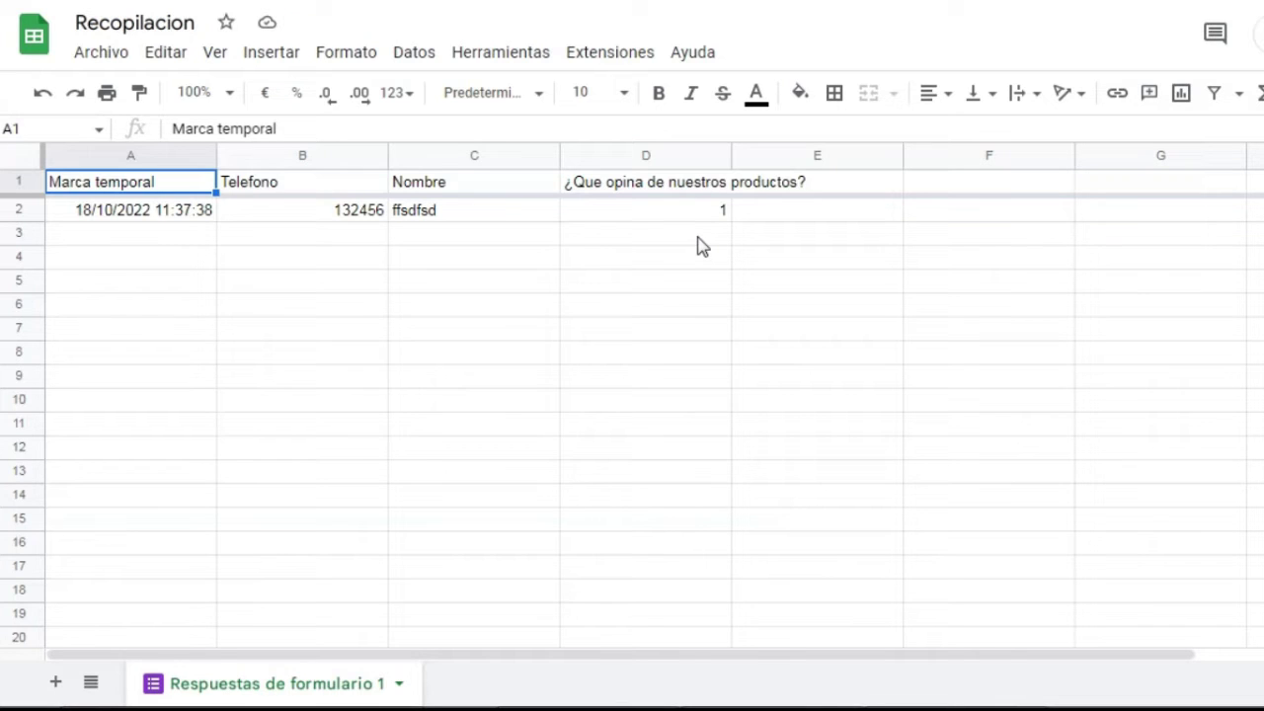
- Auto-fit column D to its question header and look over the response rows and Telefono values
click(699, 297)
click(188, 175)
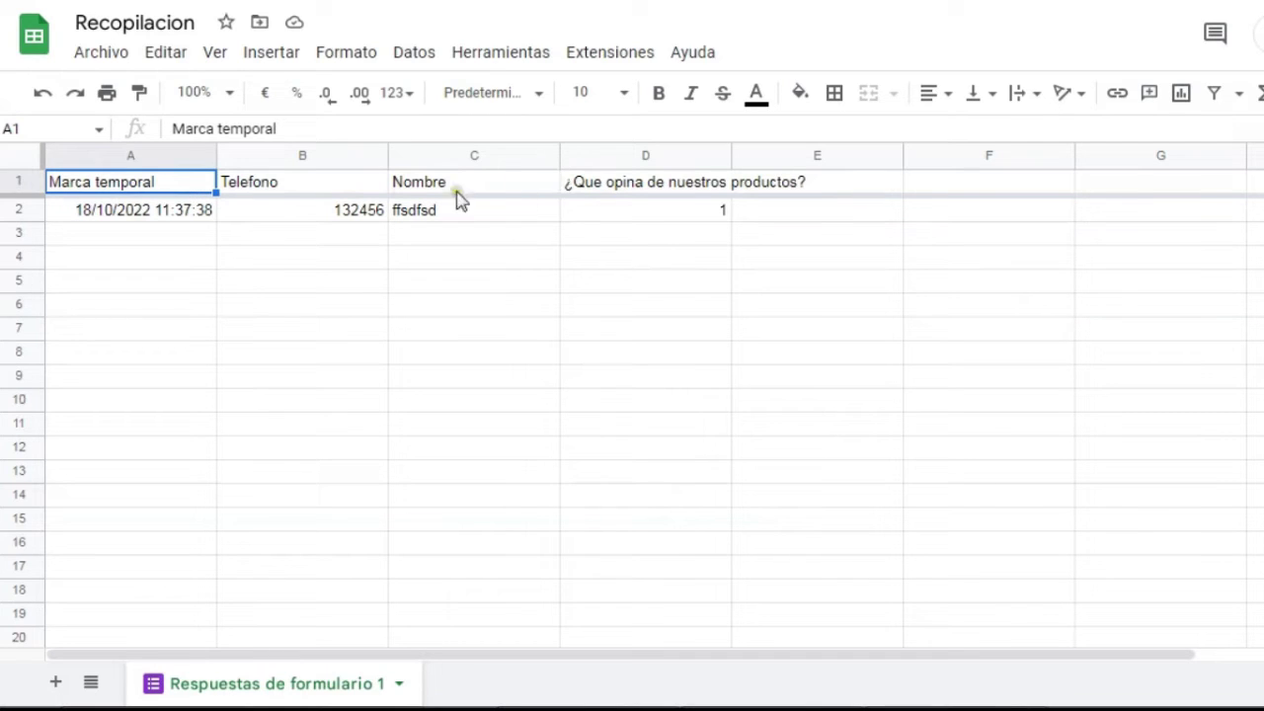
double_click(728, 155)
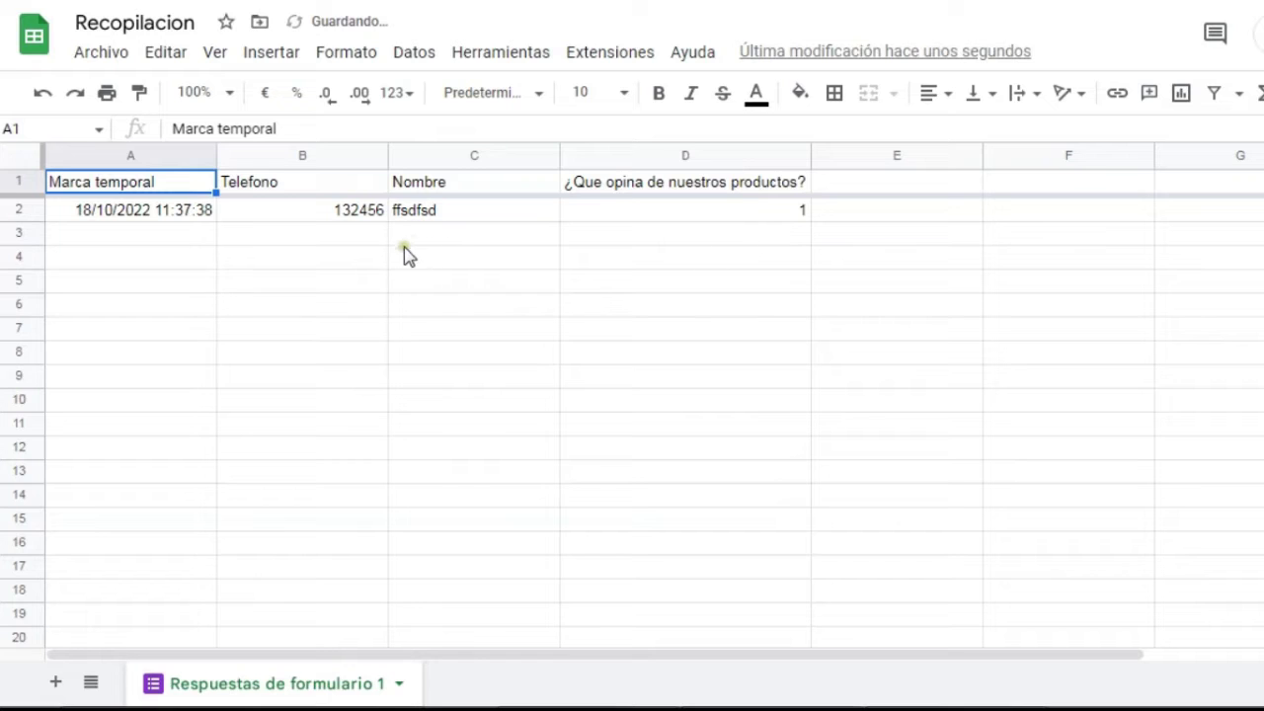
drag(104, 210, 756, 210)
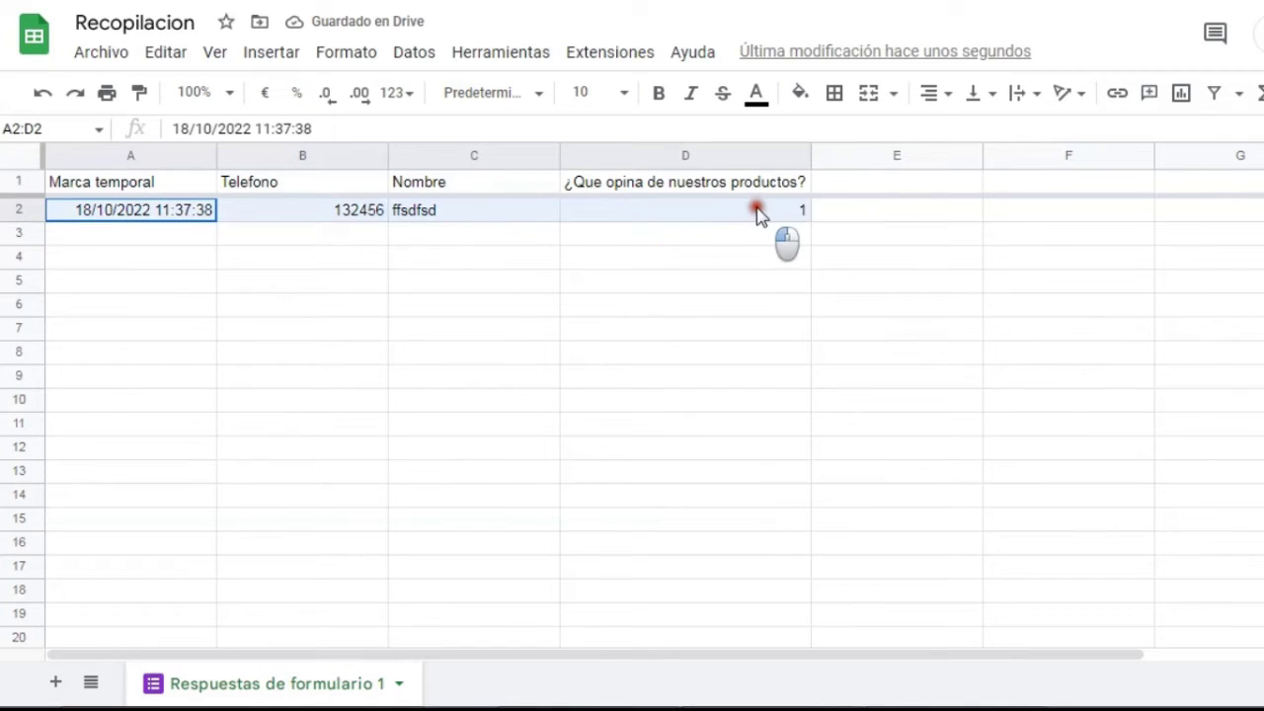
click(617, 267)
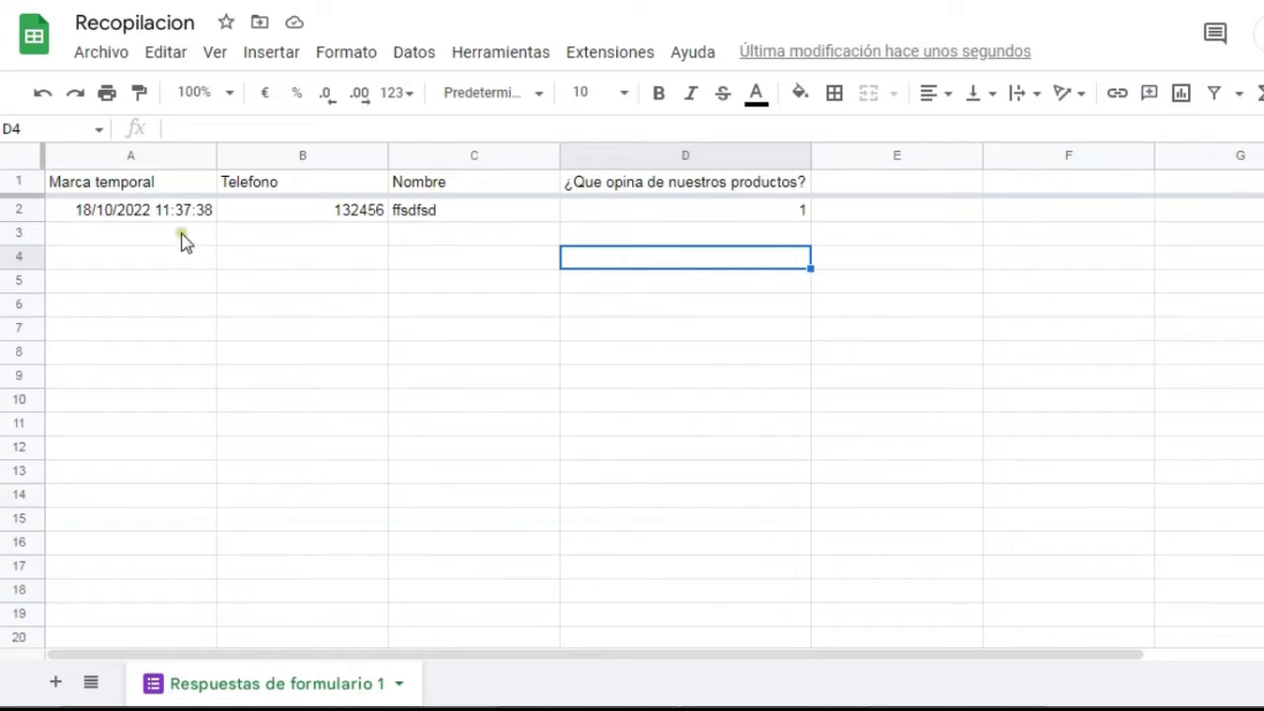
drag(136, 237, 647, 451)
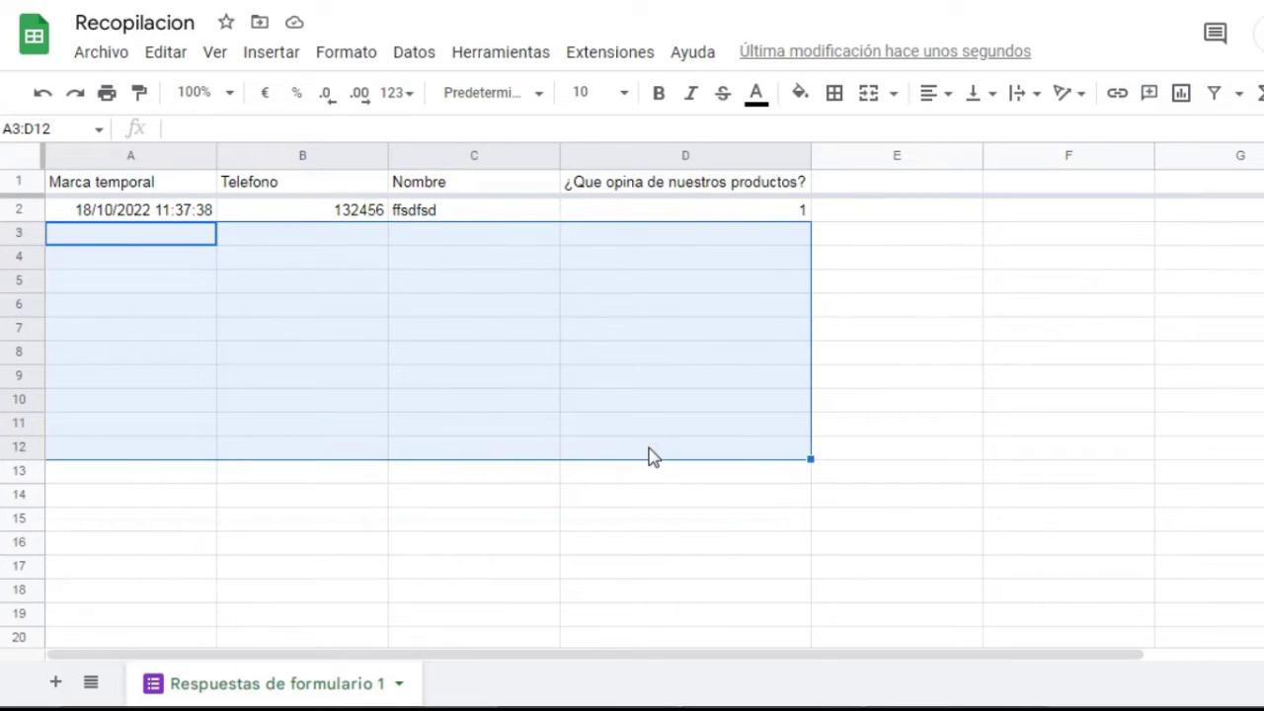
click(160, 237)
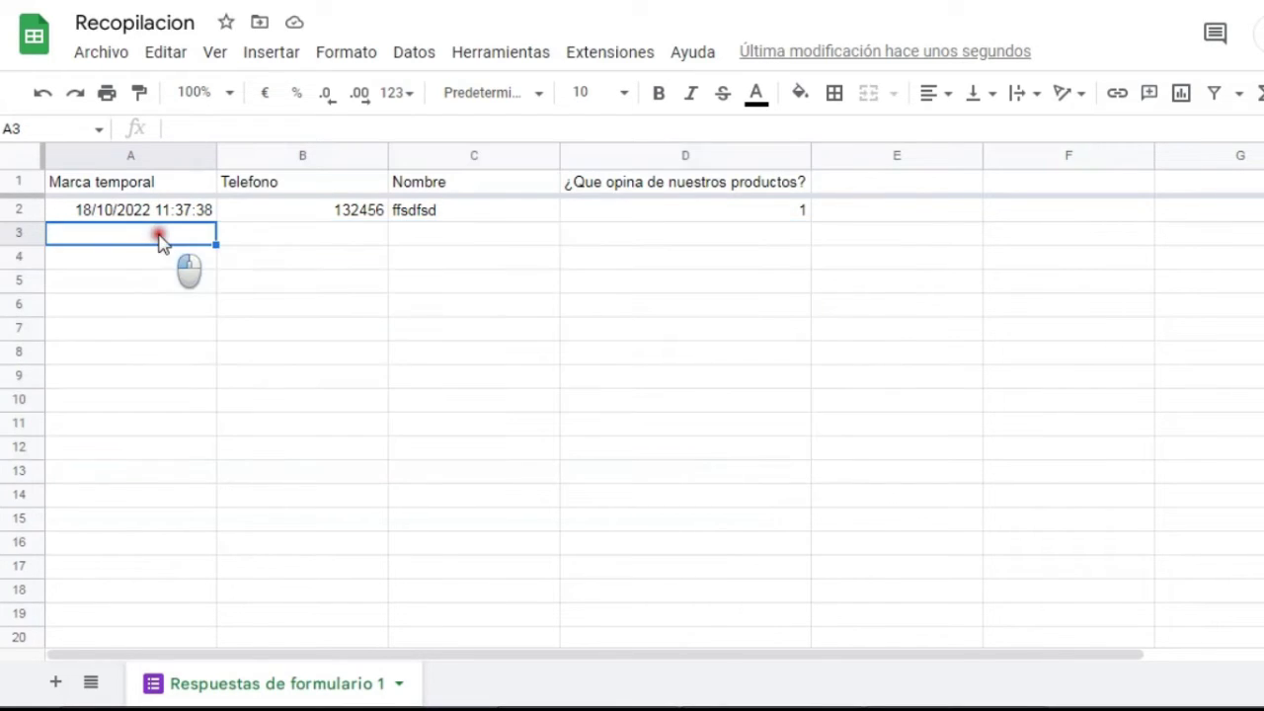
drag(312, 213, 316, 458)
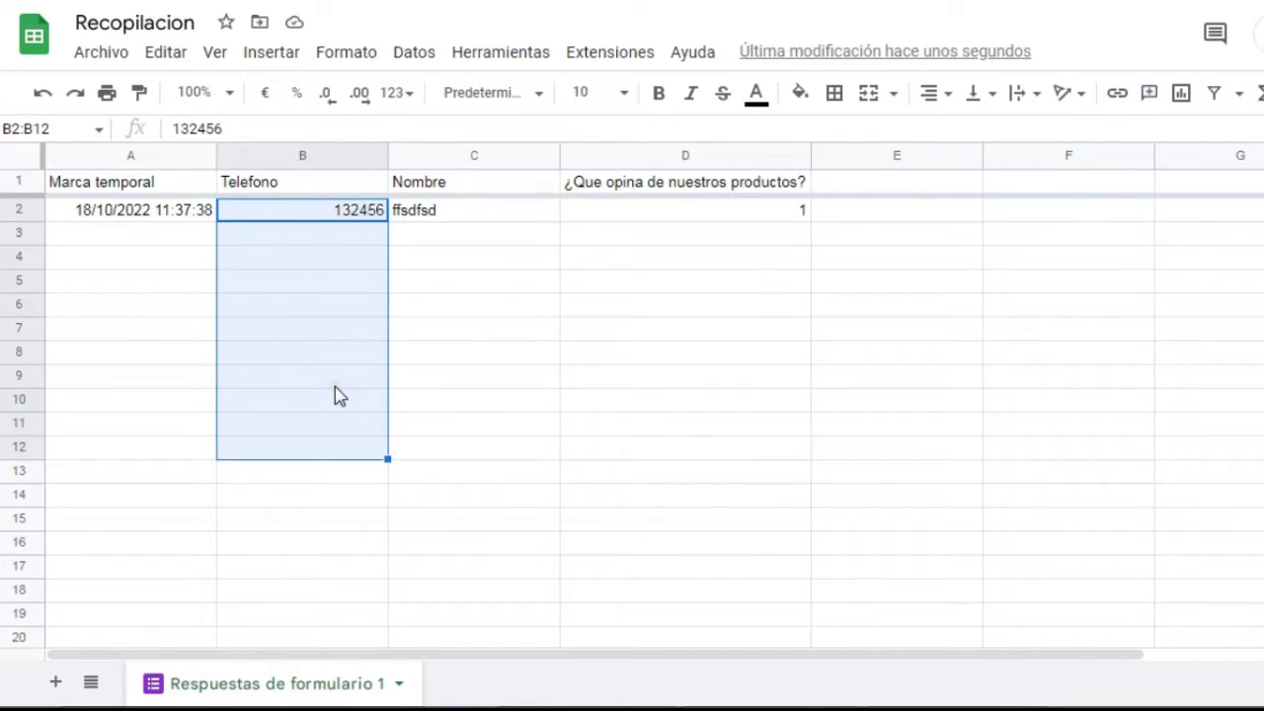
click(581, 318)
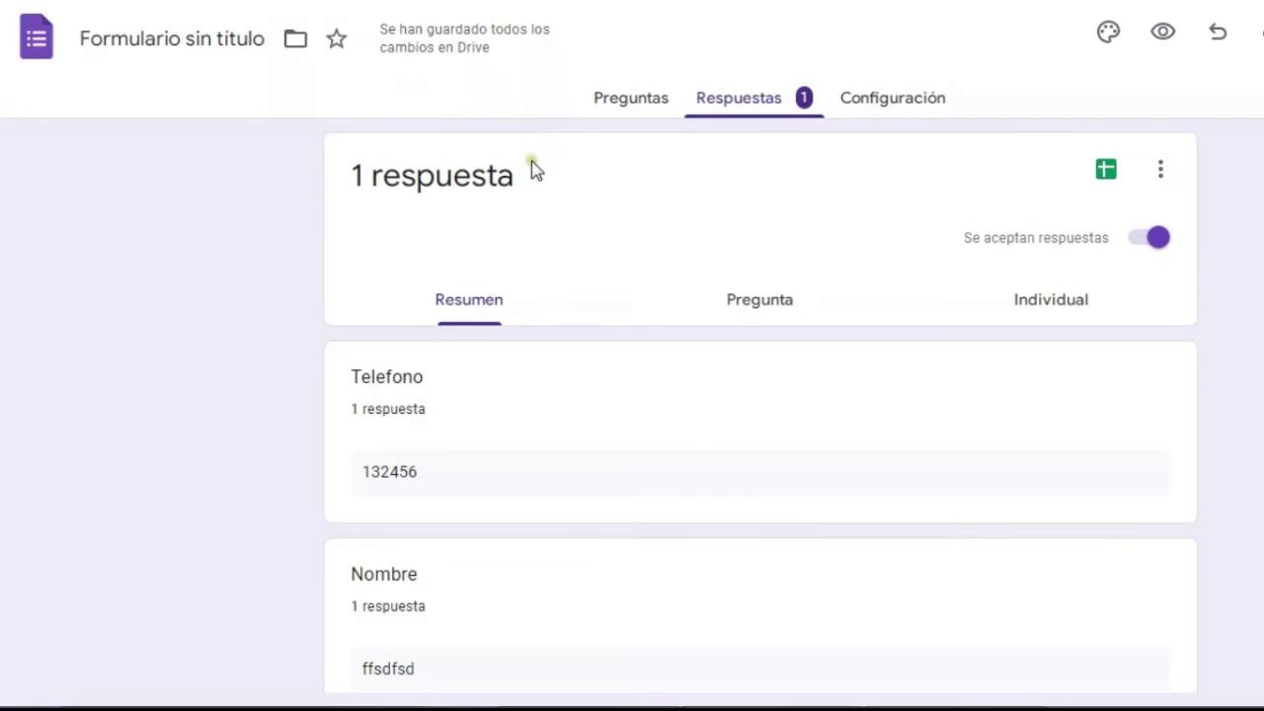
- Open the Enviar formulario dialog on its link option to show the form URL
scroll(612, 324, down, 1)
scroll(612, 324, down, 2)
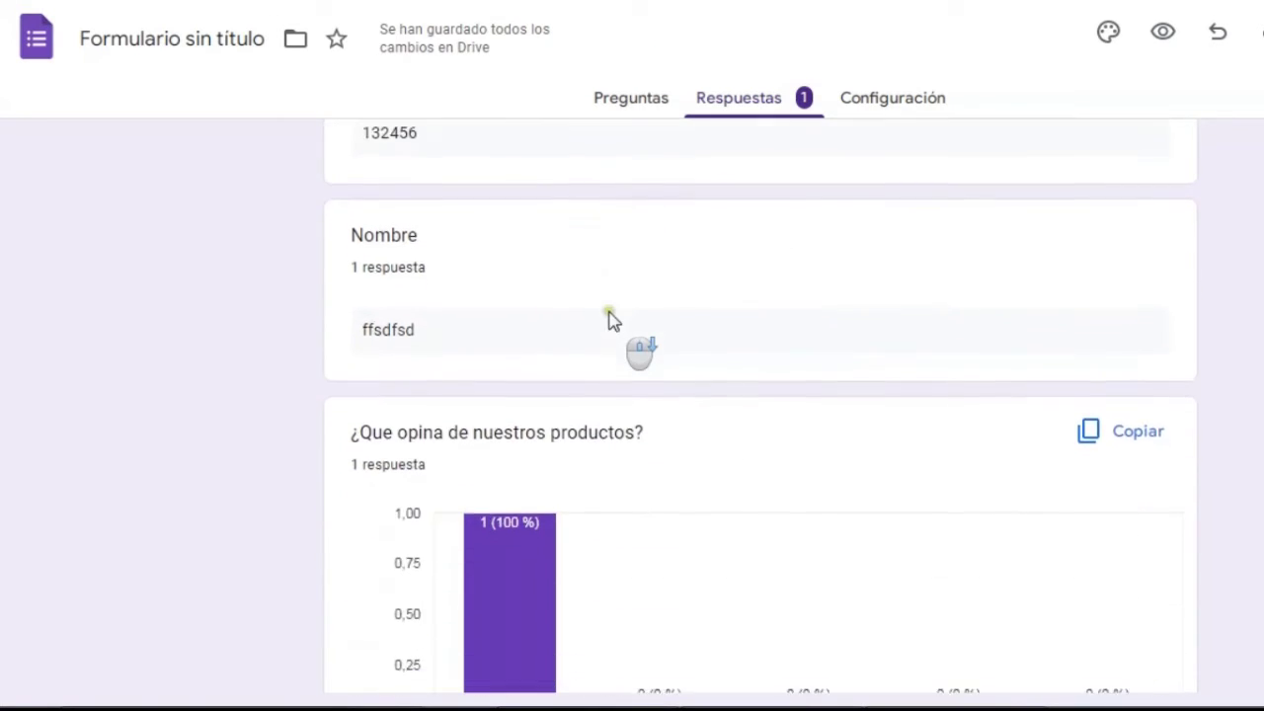
scroll(613, 324, up, 3)
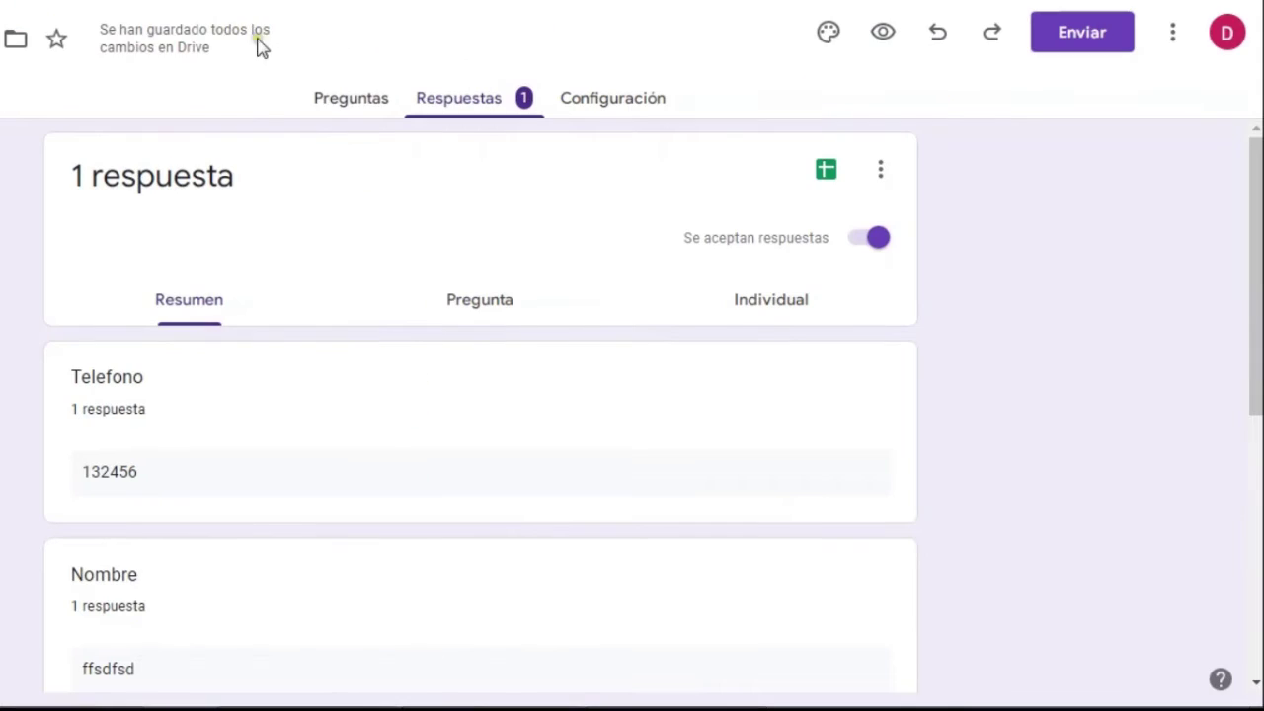
mouse_move(264, 48)
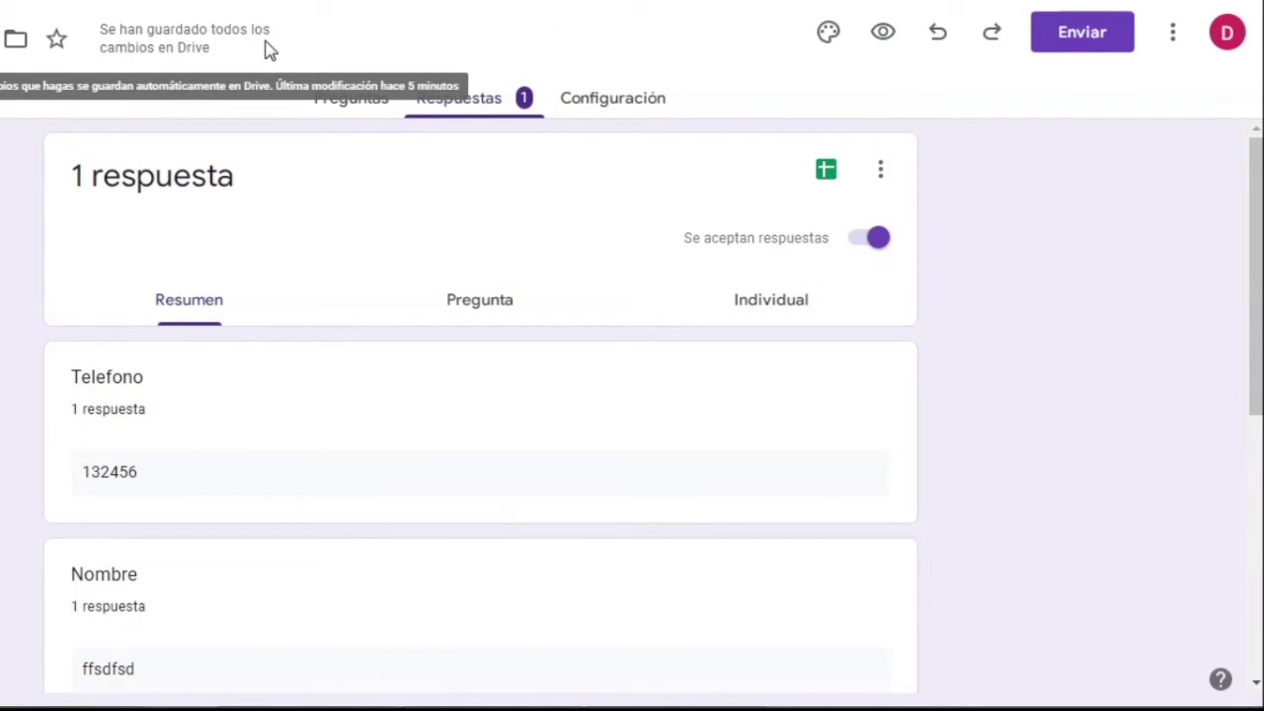
click(1070, 32)
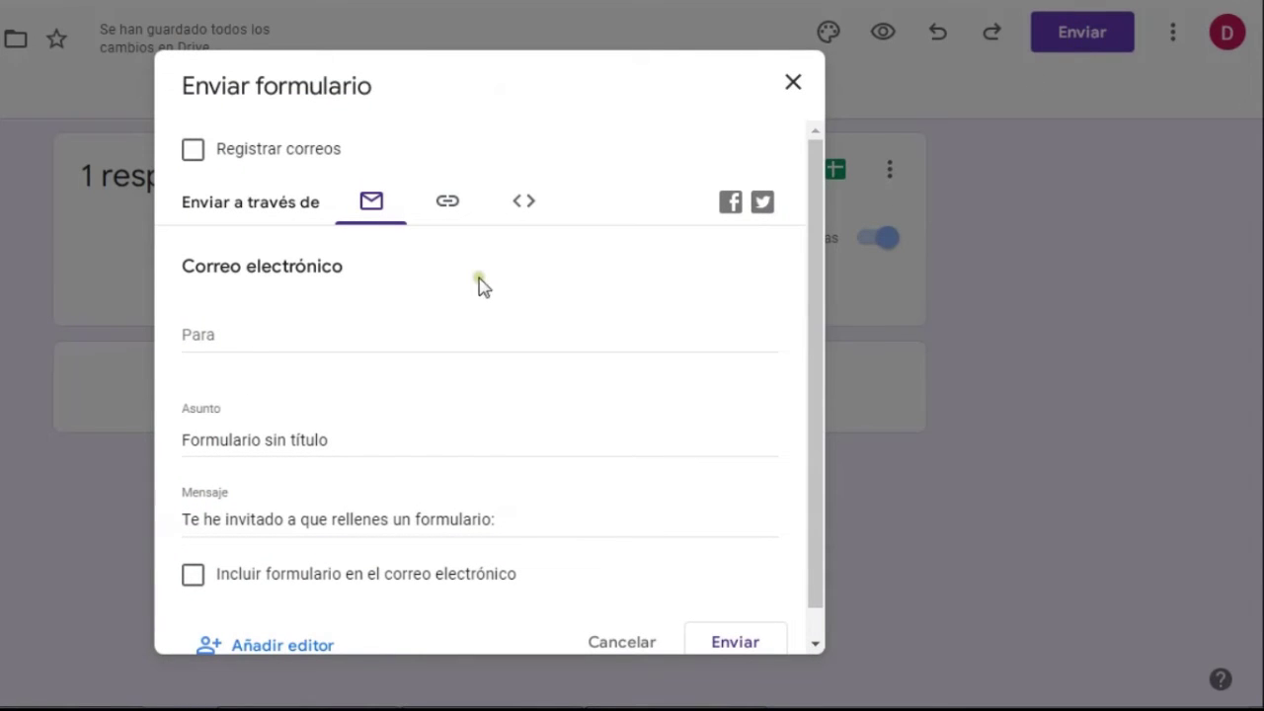
click(438, 209)
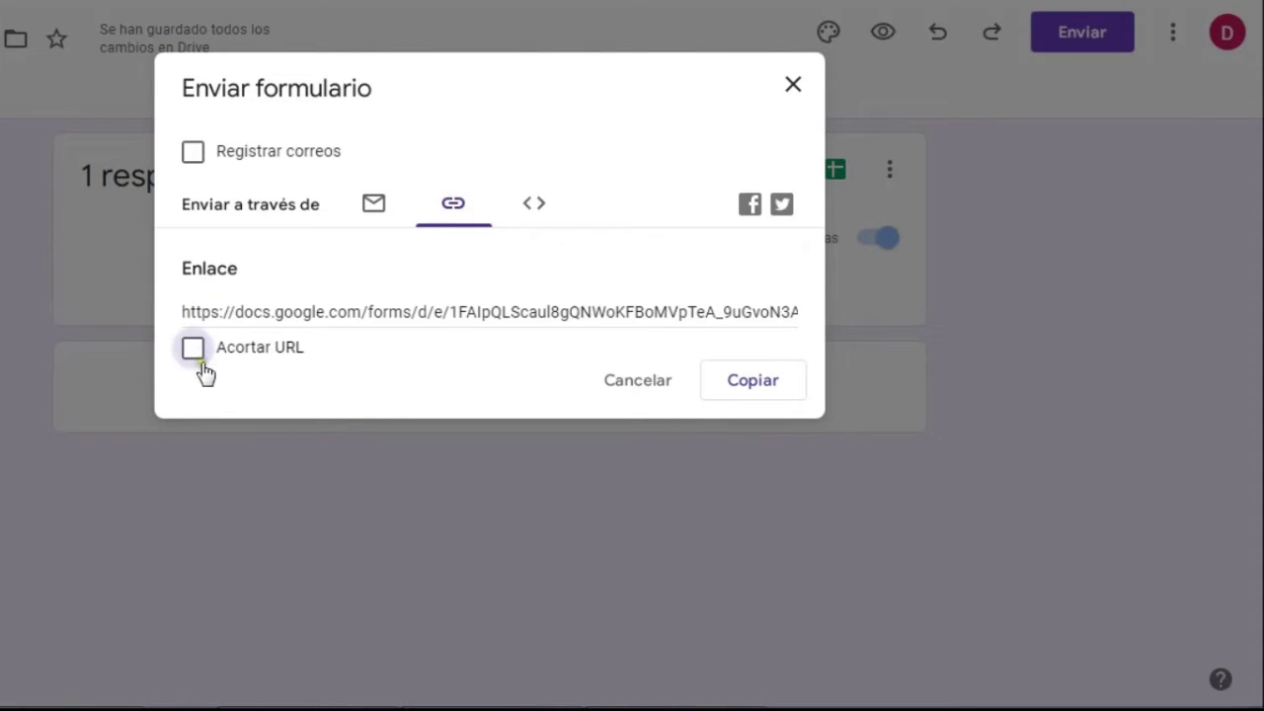
- Shorten the form URL, copy the forms.gle link, and close the dialog
click(194, 348)
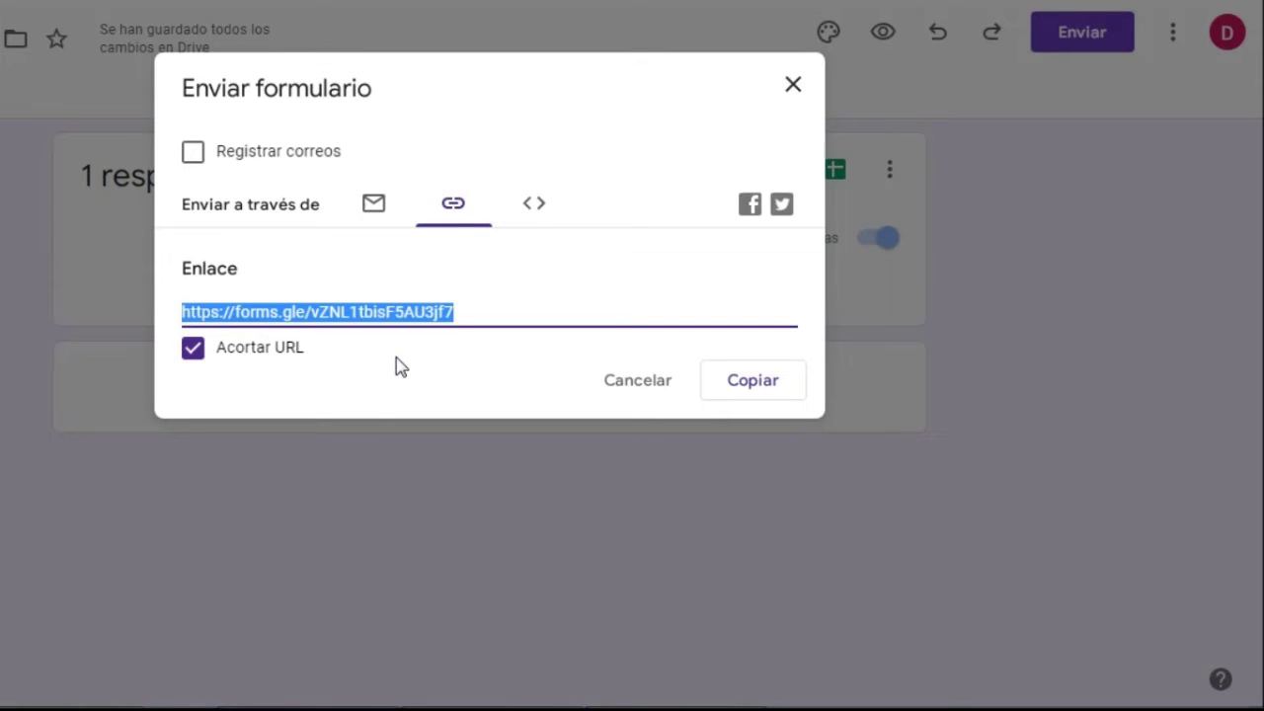
click(756, 397)
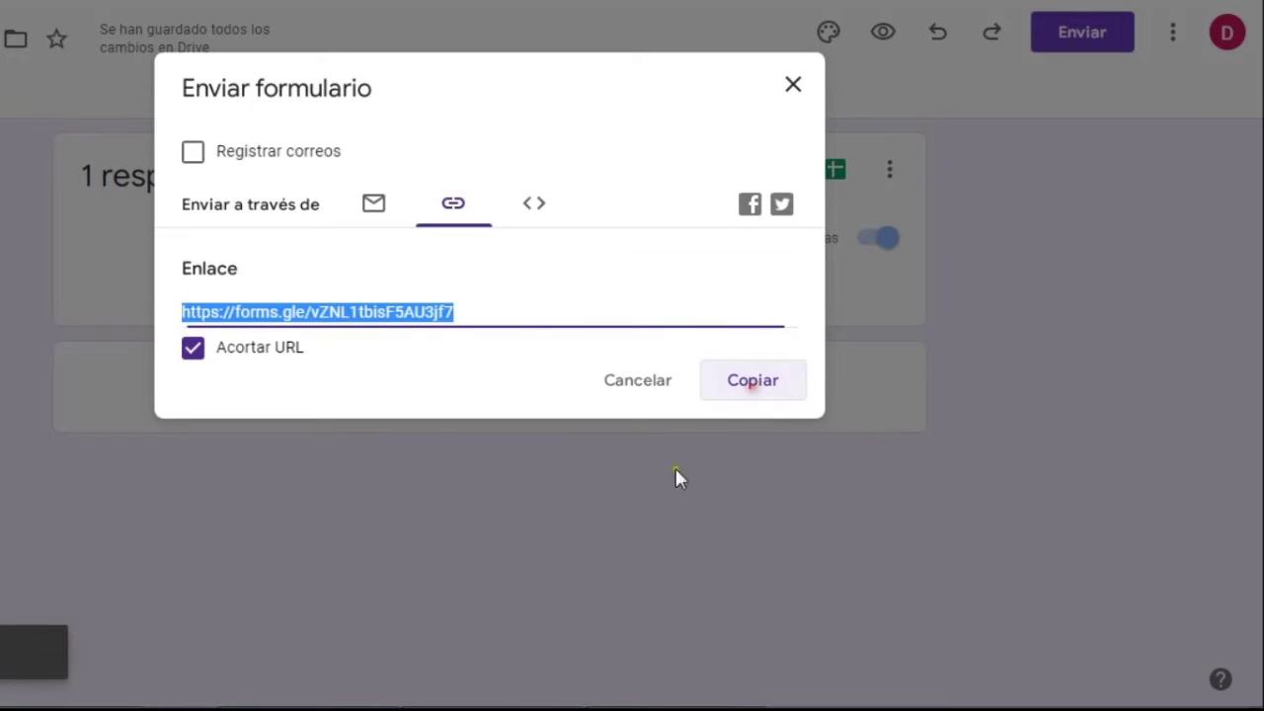
click(795, 86)
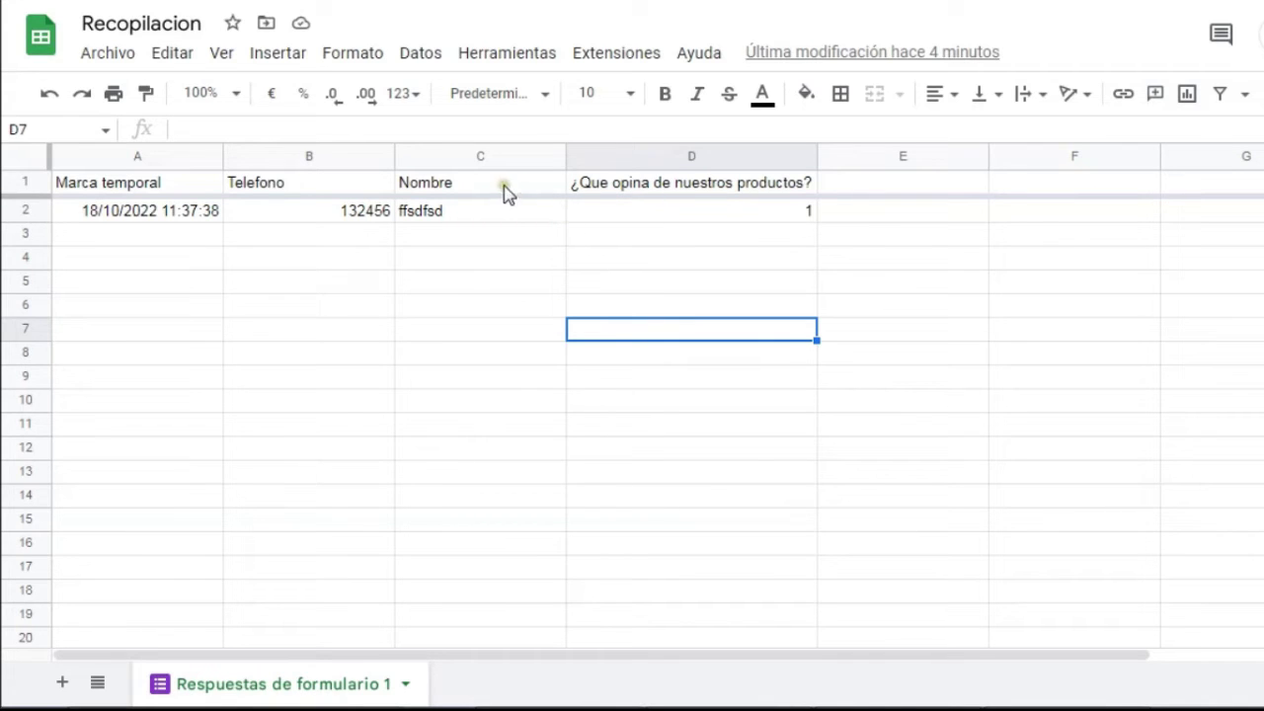
- Insert two empty rows above the form response headers
right_click(598, 189)
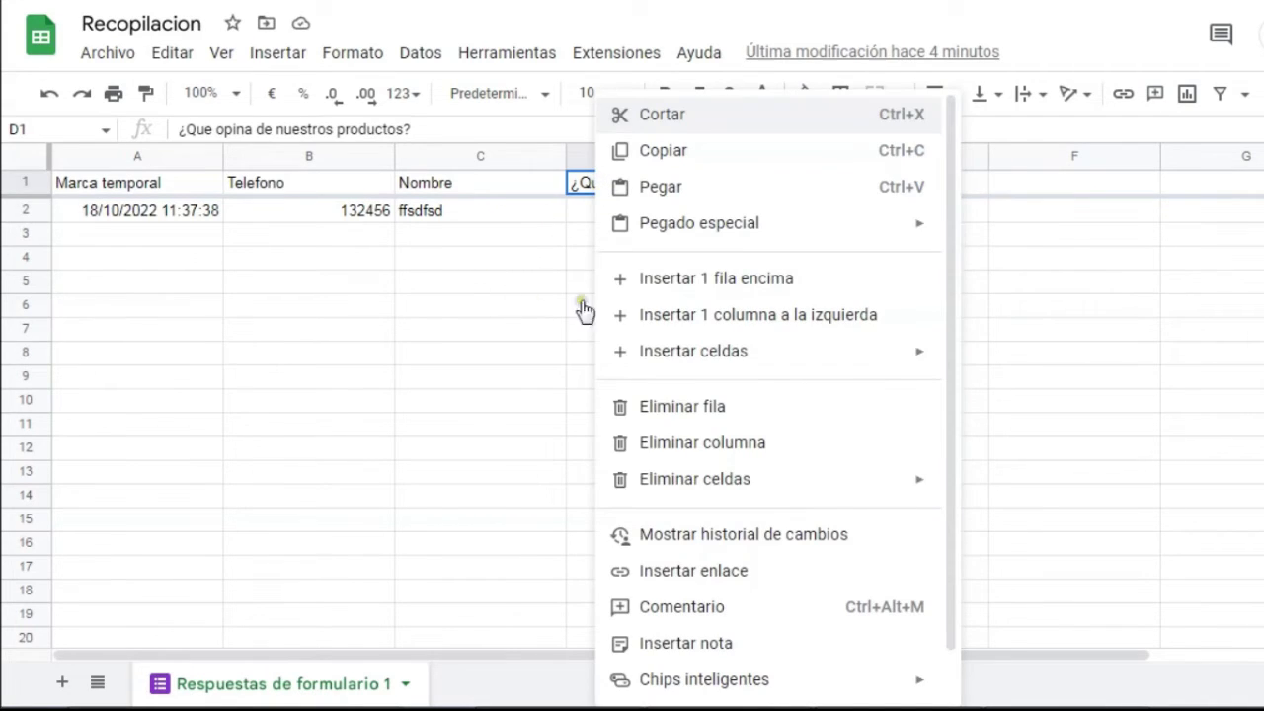
click(632, 282)
right_click(604, 182)
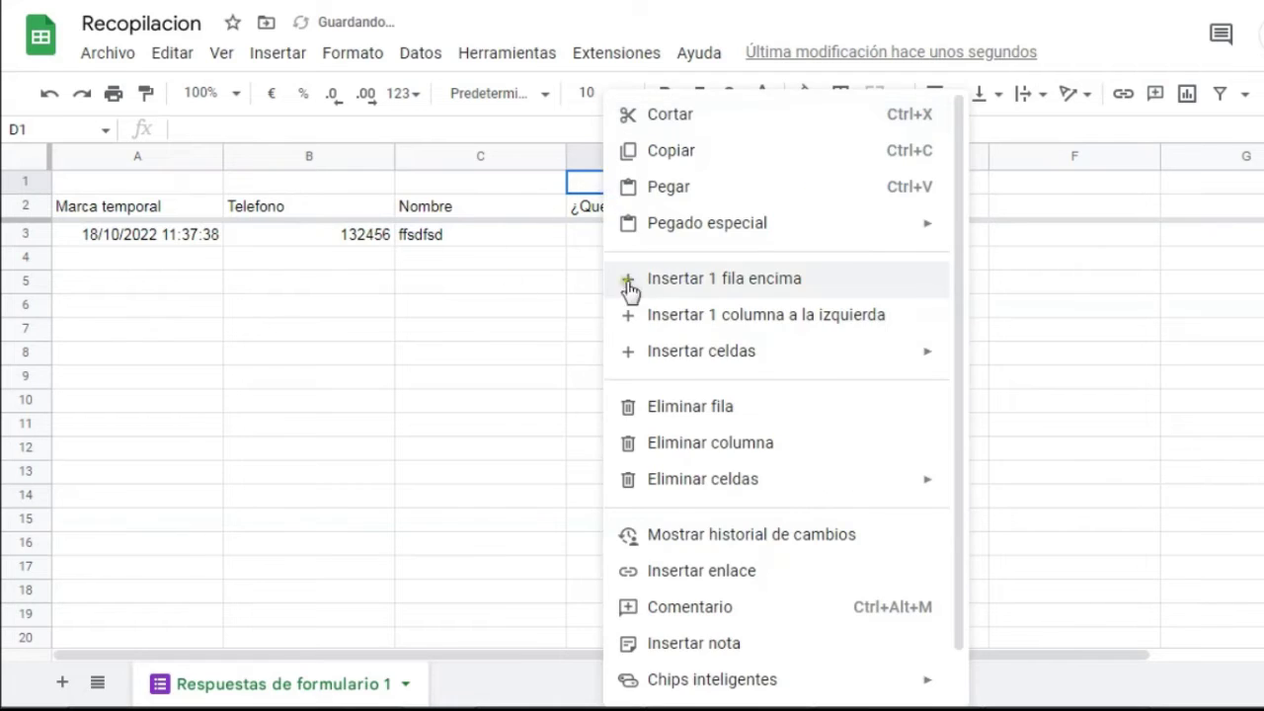
click(658, 285)
click(242, 181)
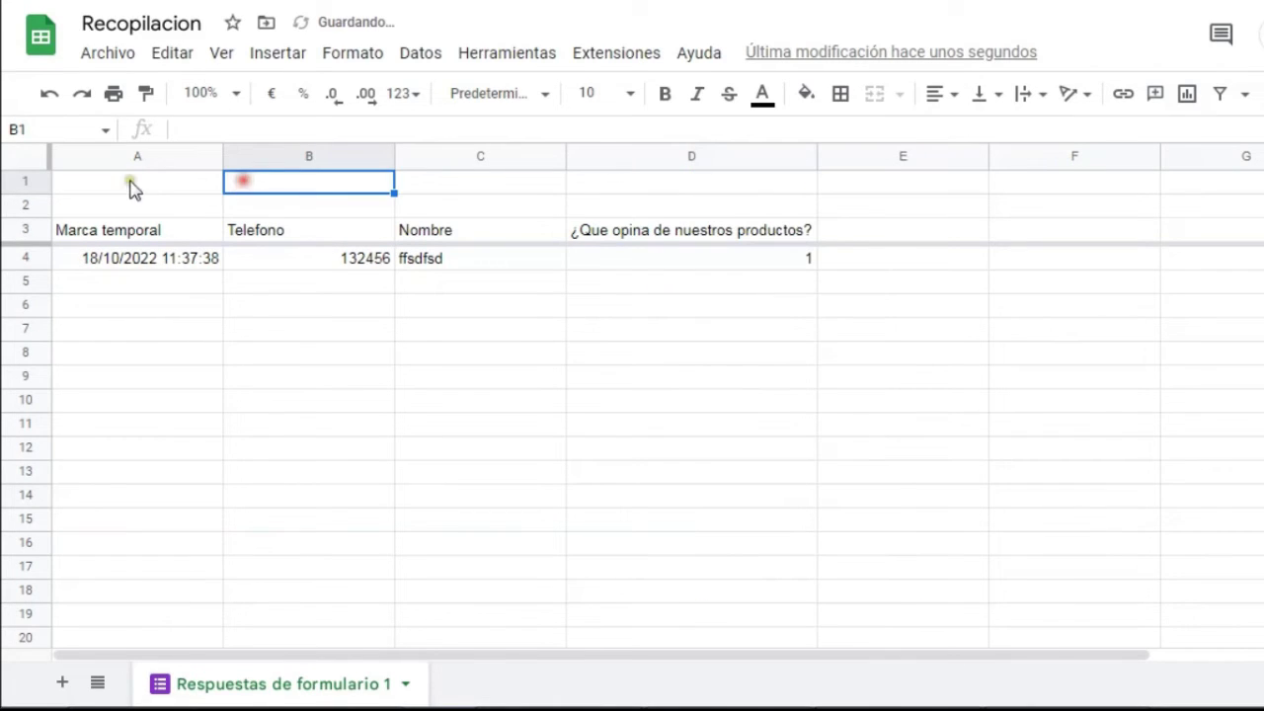
drag(138, 183, 646, 201)
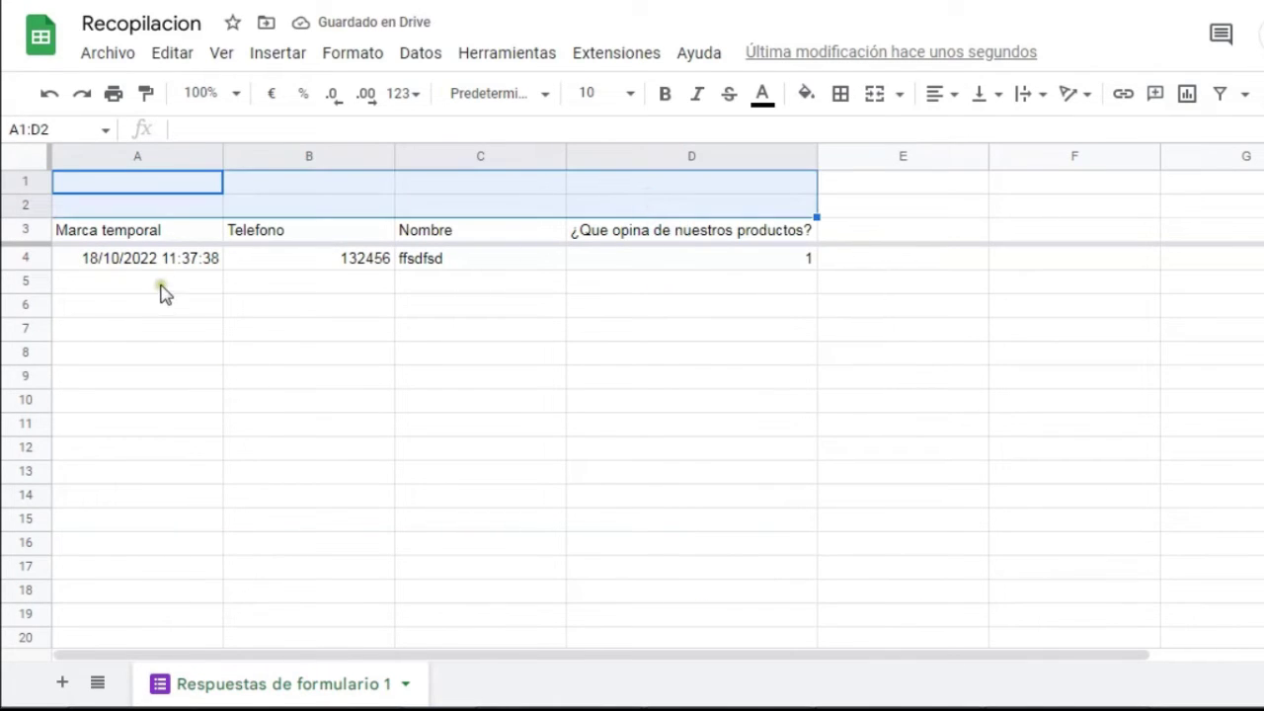
drag(161, 286, 570, 286)
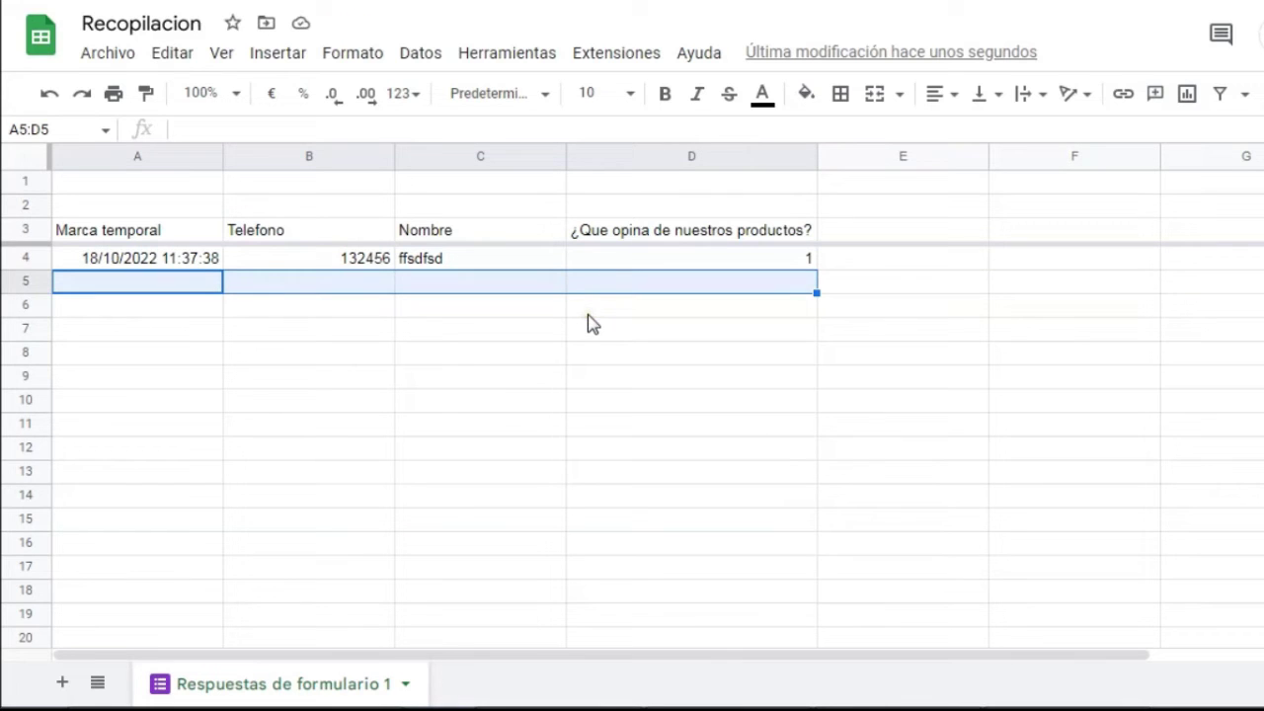
- Insert three more empty rows so the headers move down to row 6
click(619, 185)
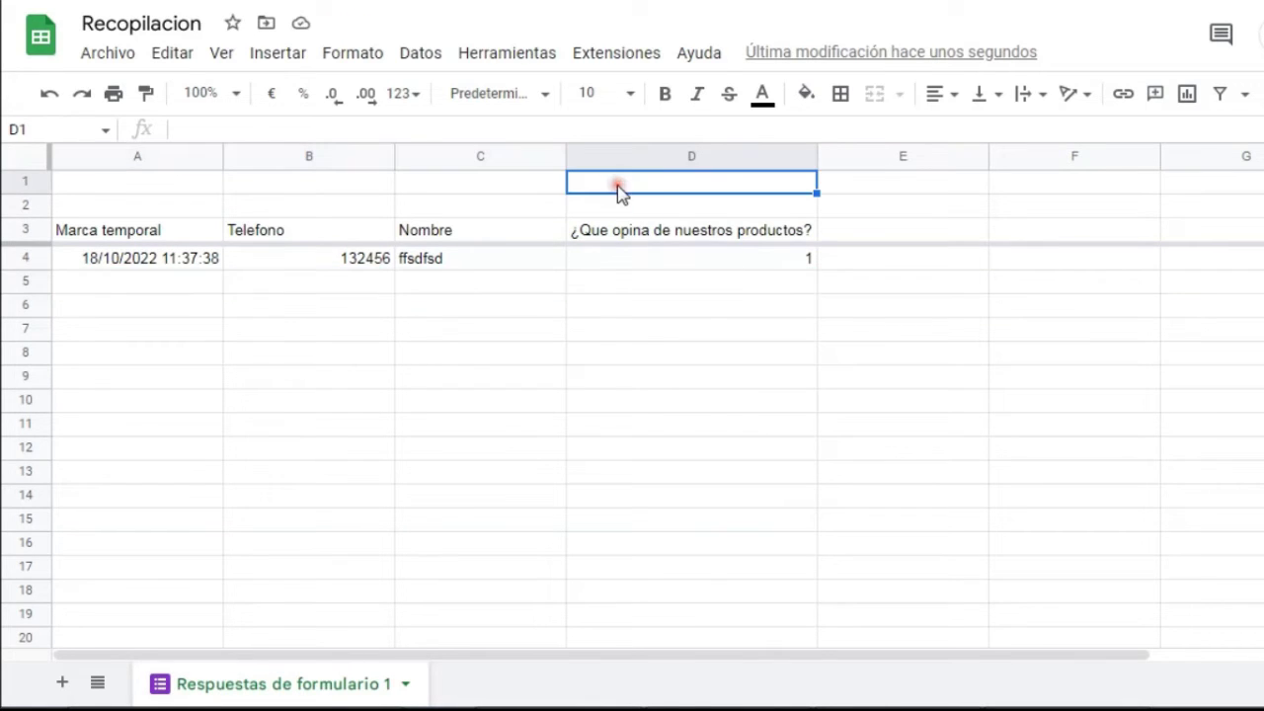
right_click(619, 185)
click(713, 281)
right_click(626, 188)
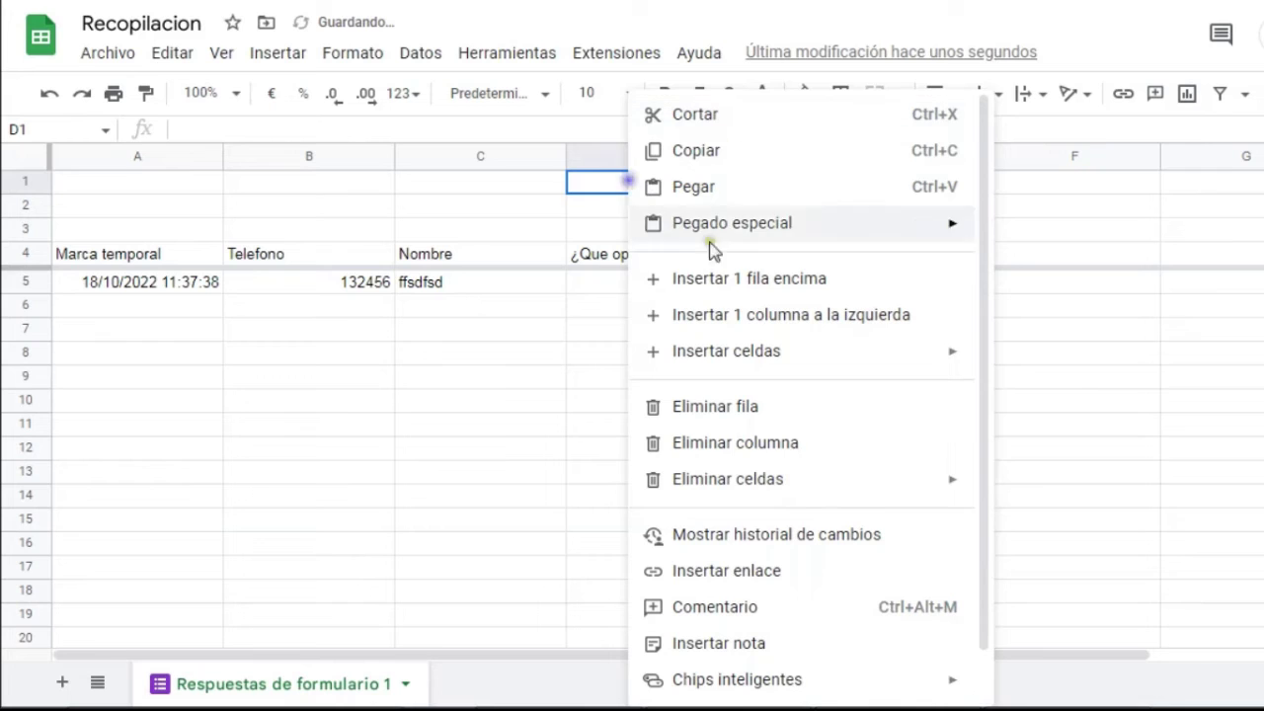
click(725, 278)
right_click(602, 183)
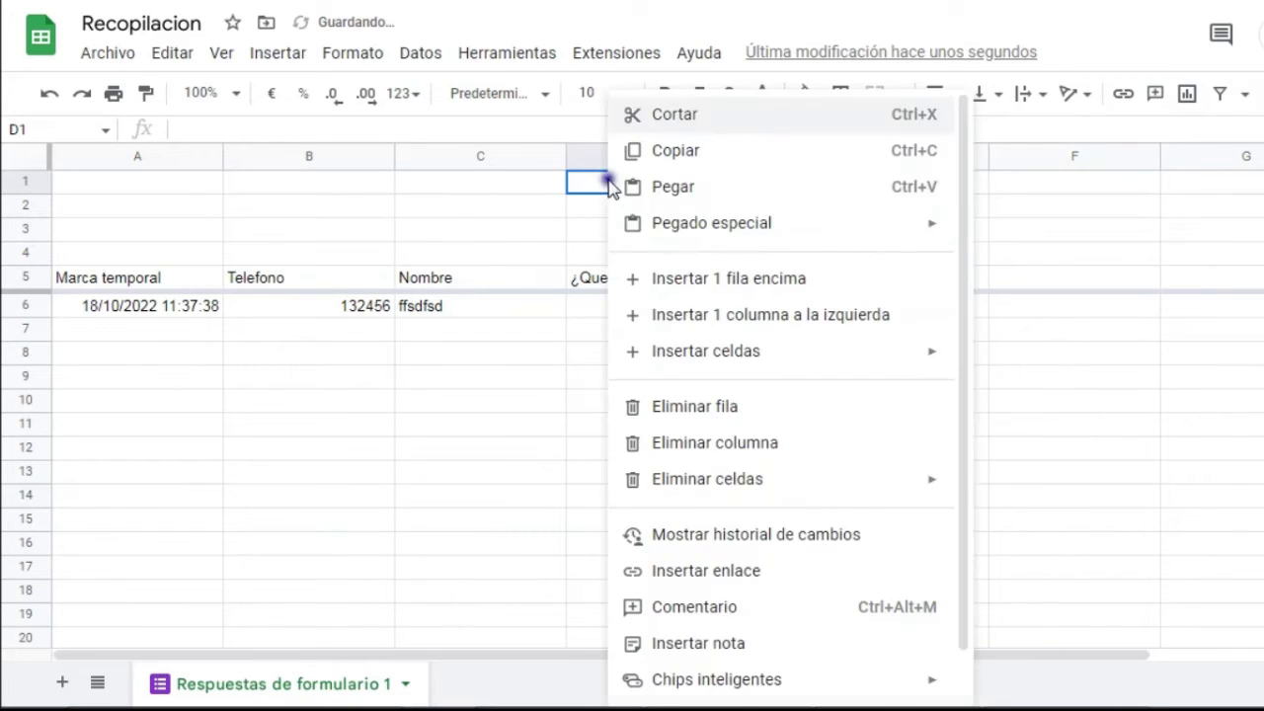
click(666, 280)
click(336, 205)
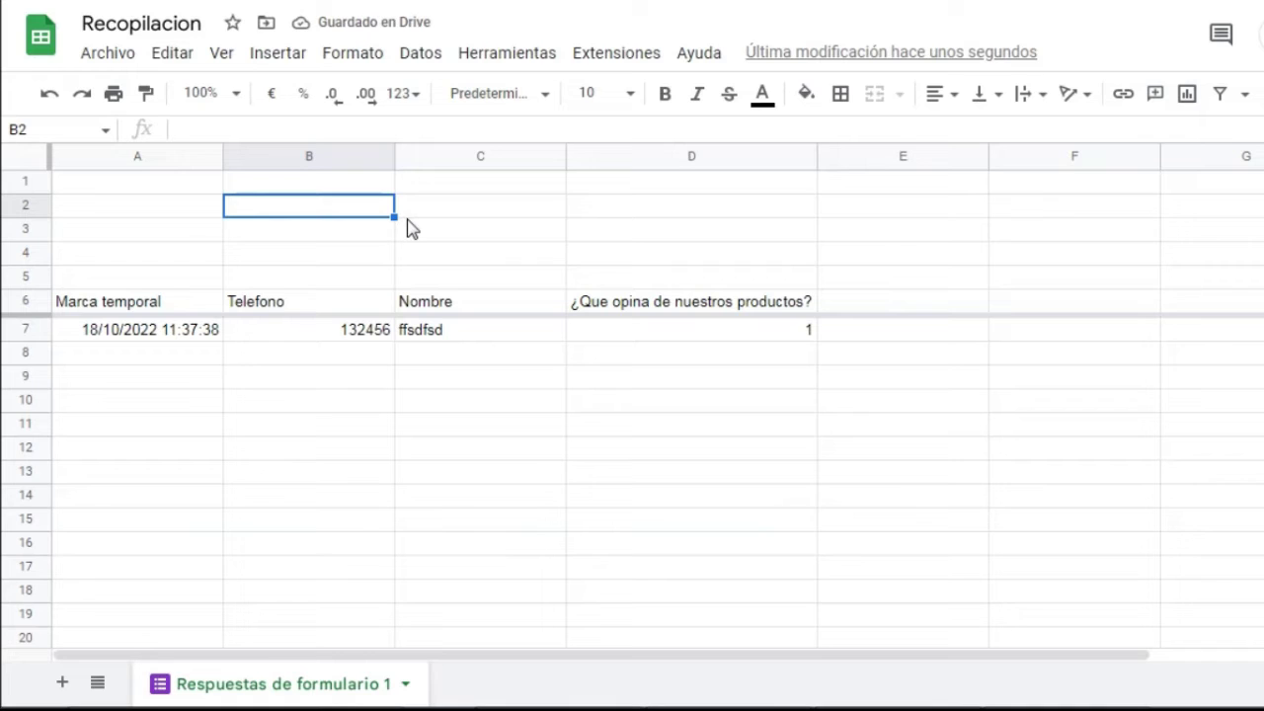
drag(335, 330, 322, 506)
- Enter the title MENSAJE in cell B1
click(327, 181)
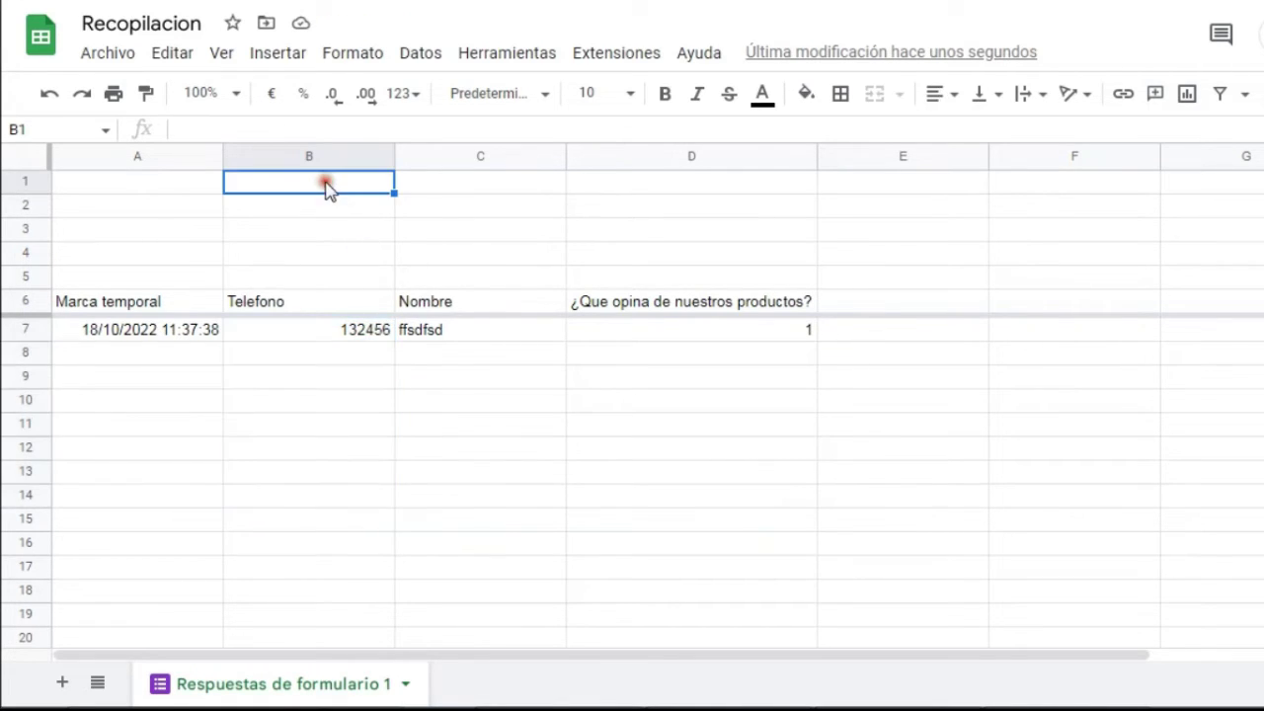
text(MENSAJE)
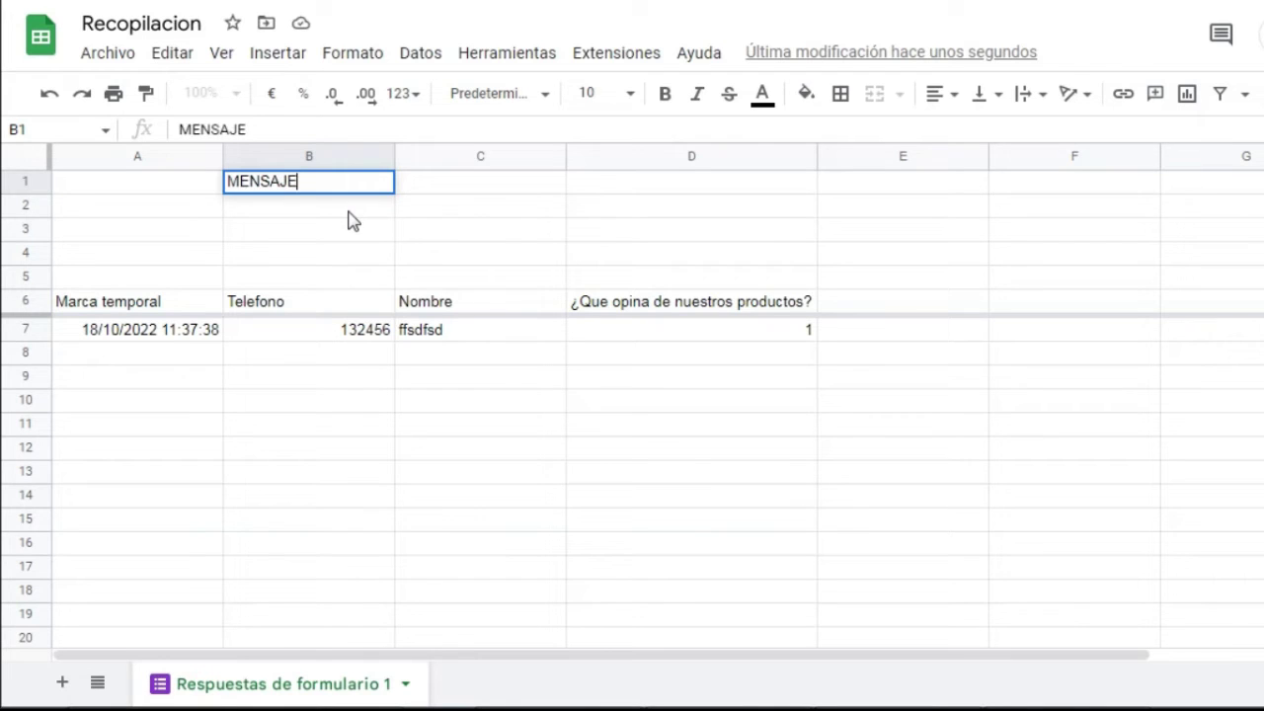
key(Return)
- Merge B2:D4 into a single message box and set its alignment
drag(323, 209, 675, 259)
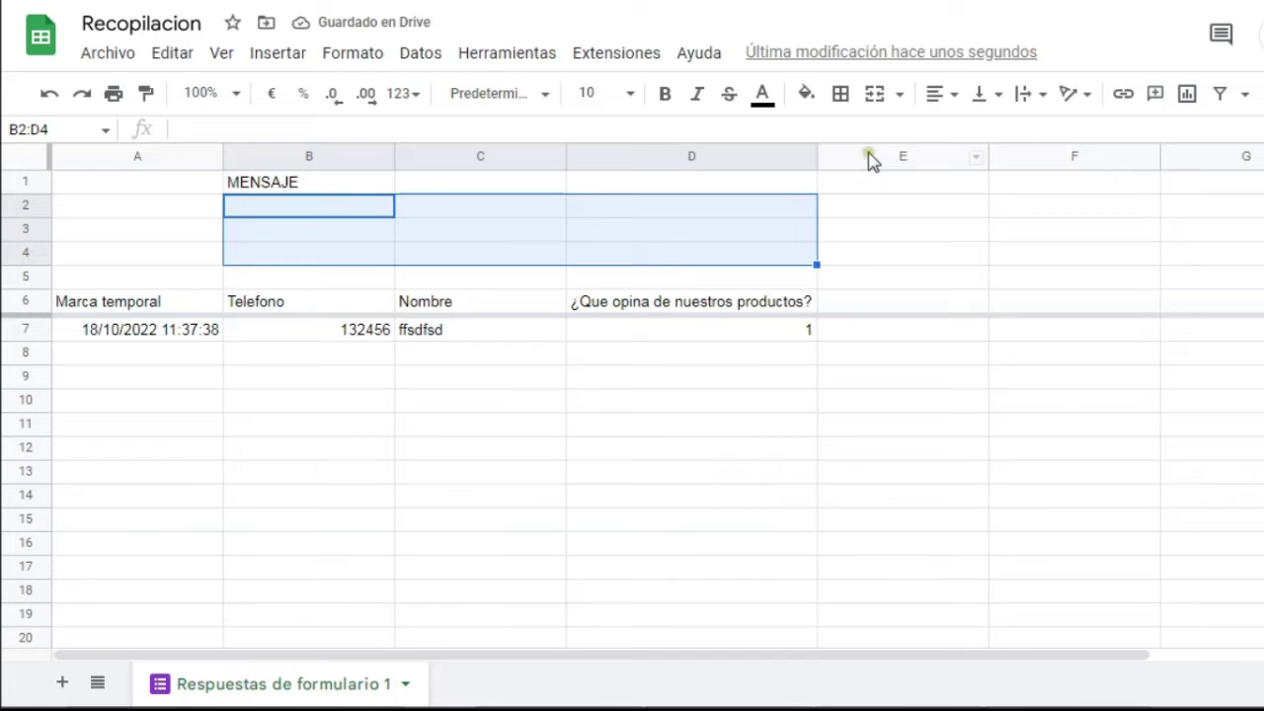
click(875, 96)
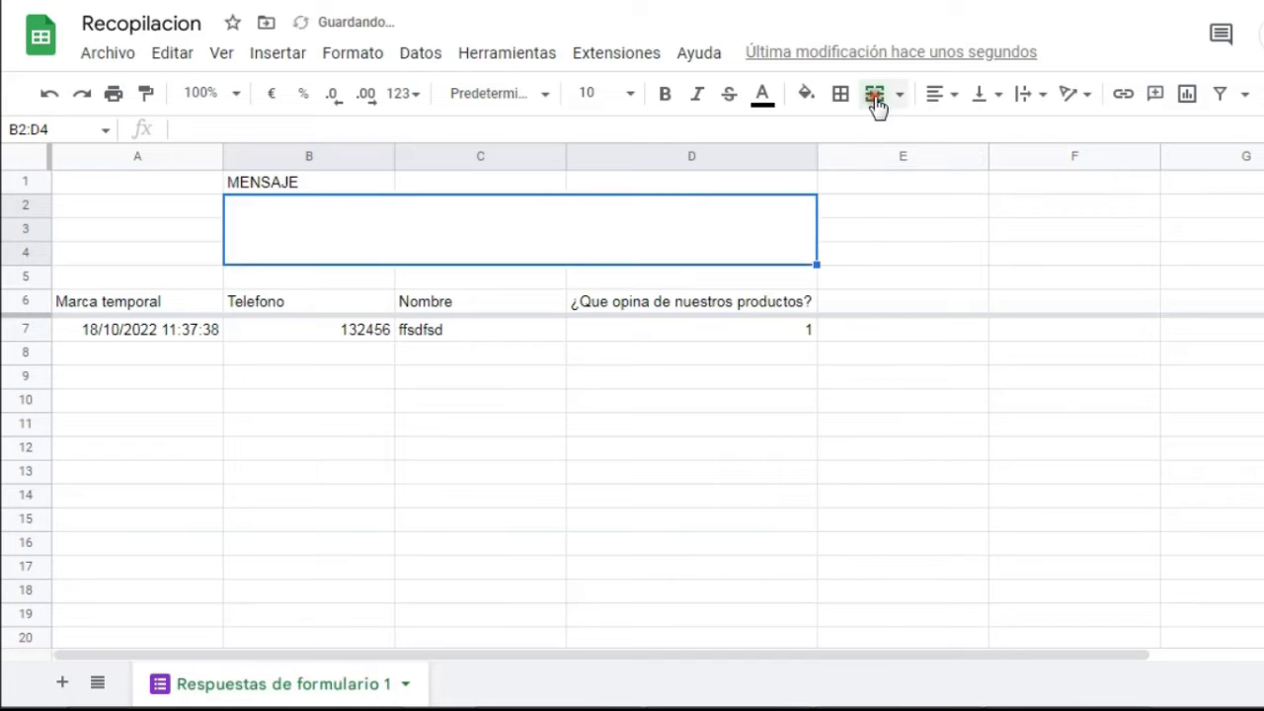
click(936, 96)
click(941, 129)
- Fill B1:D1 with yellow and make the MENSAJE title bold
drag(330, 185, 626, 181)
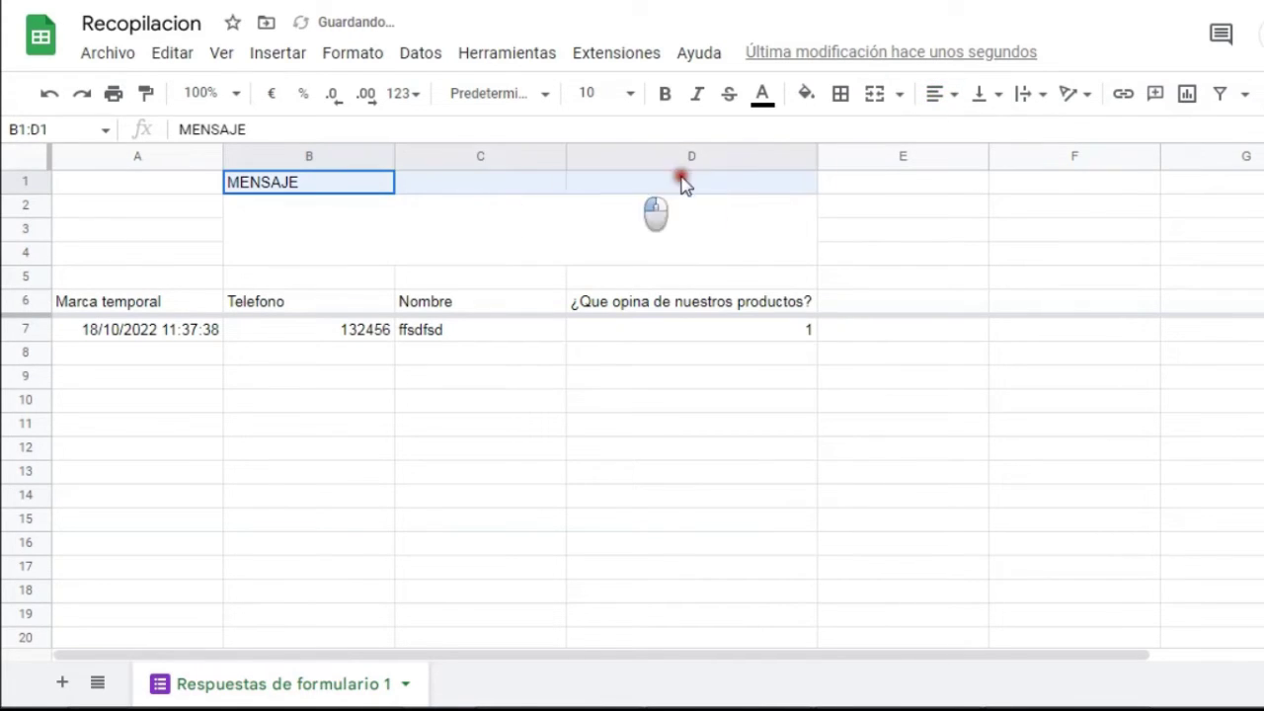
click(807, 95)
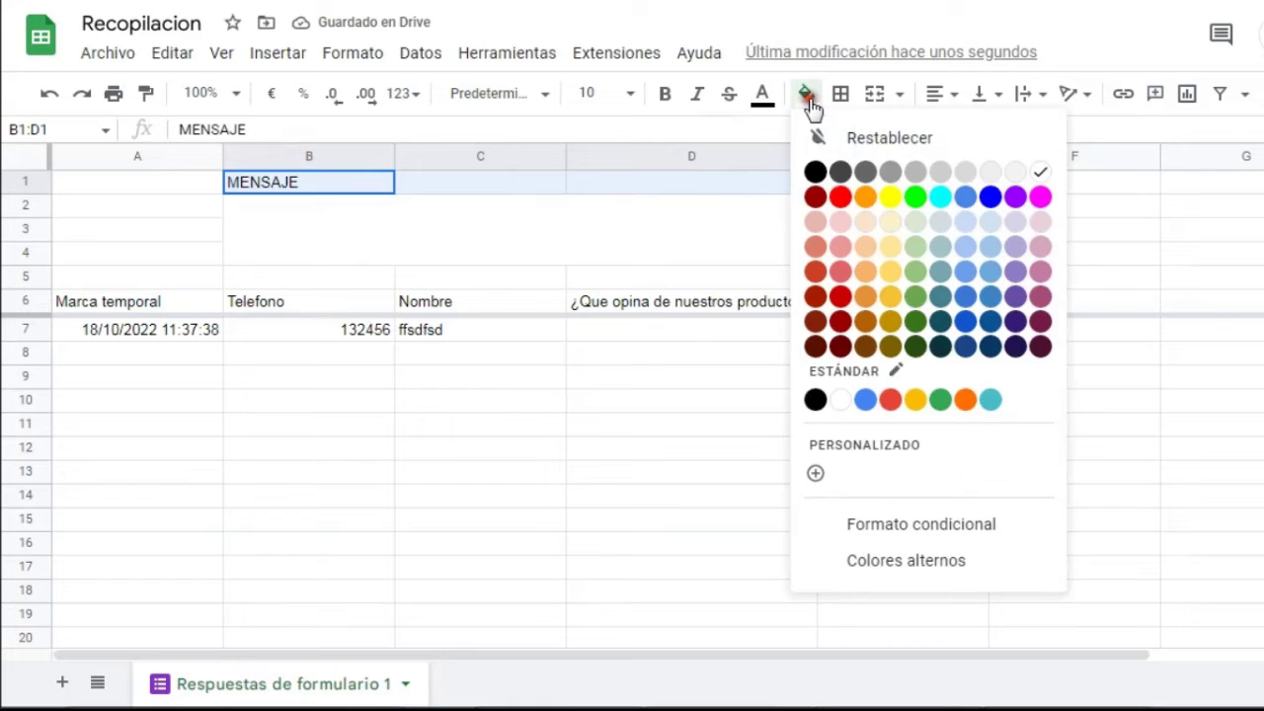
click(888, 199)
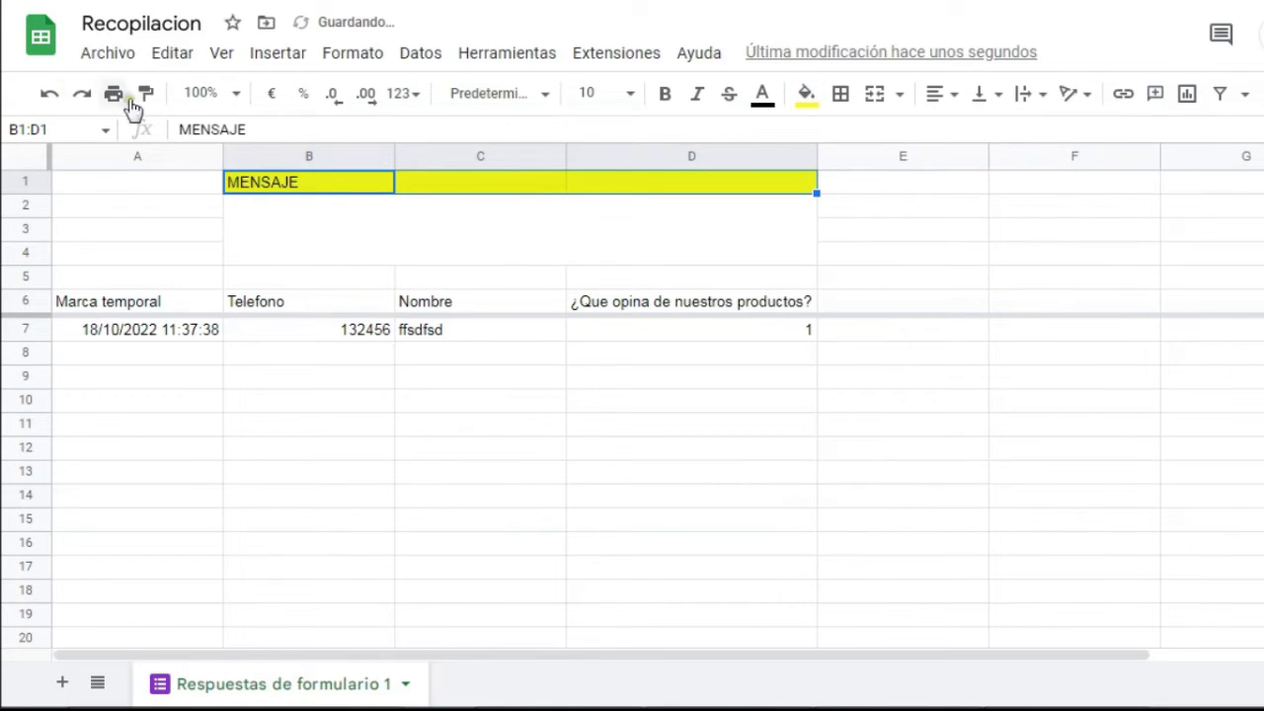
click(662, 99)
- Put an outer border around the merged B2:D4 box
click(366, 229)
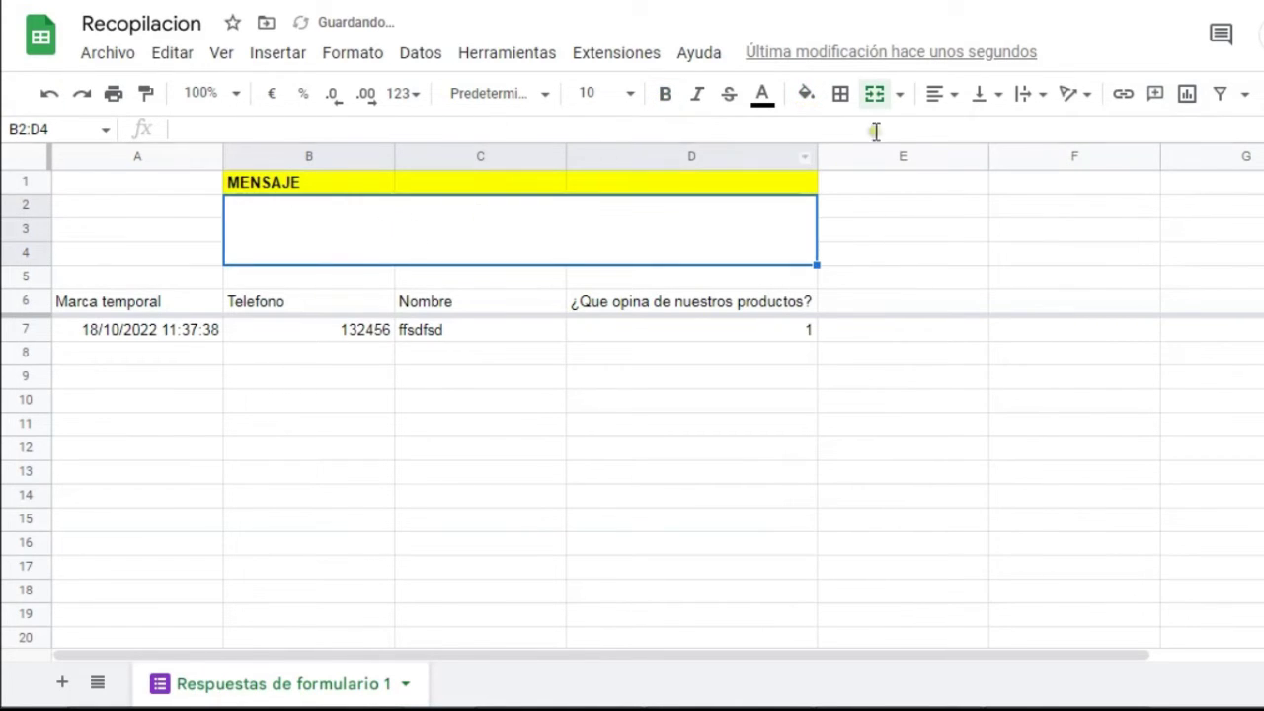
click(841, 93)
click(973, 140)
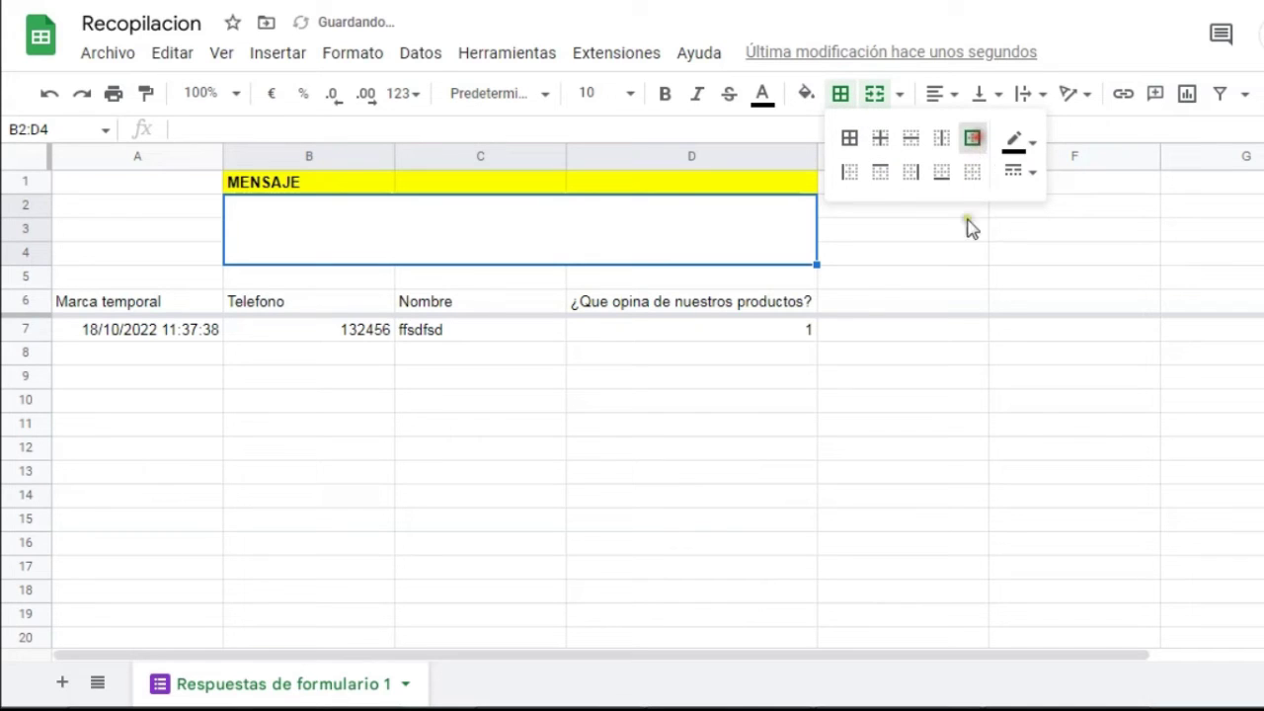
click(973, 276)
click(815, 448)
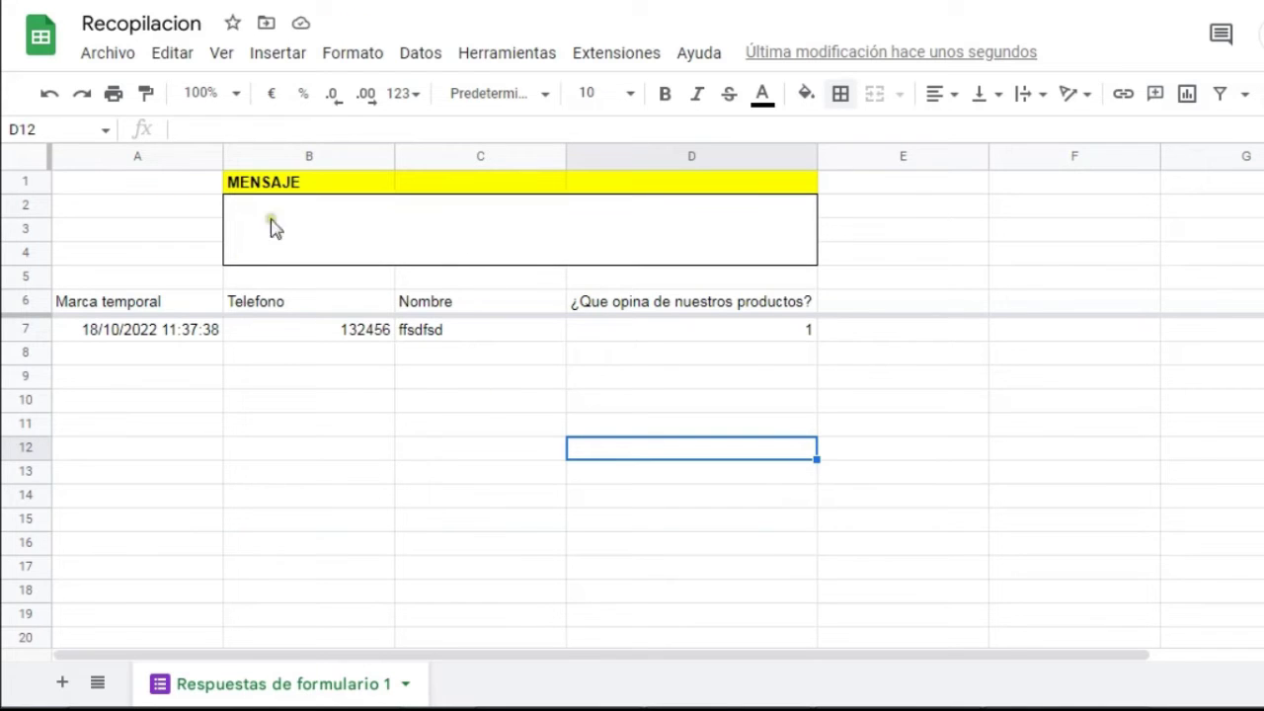
- Write 'TE ENVIO TE LAS PROMOS DE ESTE MES' in the message box, italic and vertically centred
click(402, 224)
text(TE ENVIO TE LAS PROM)
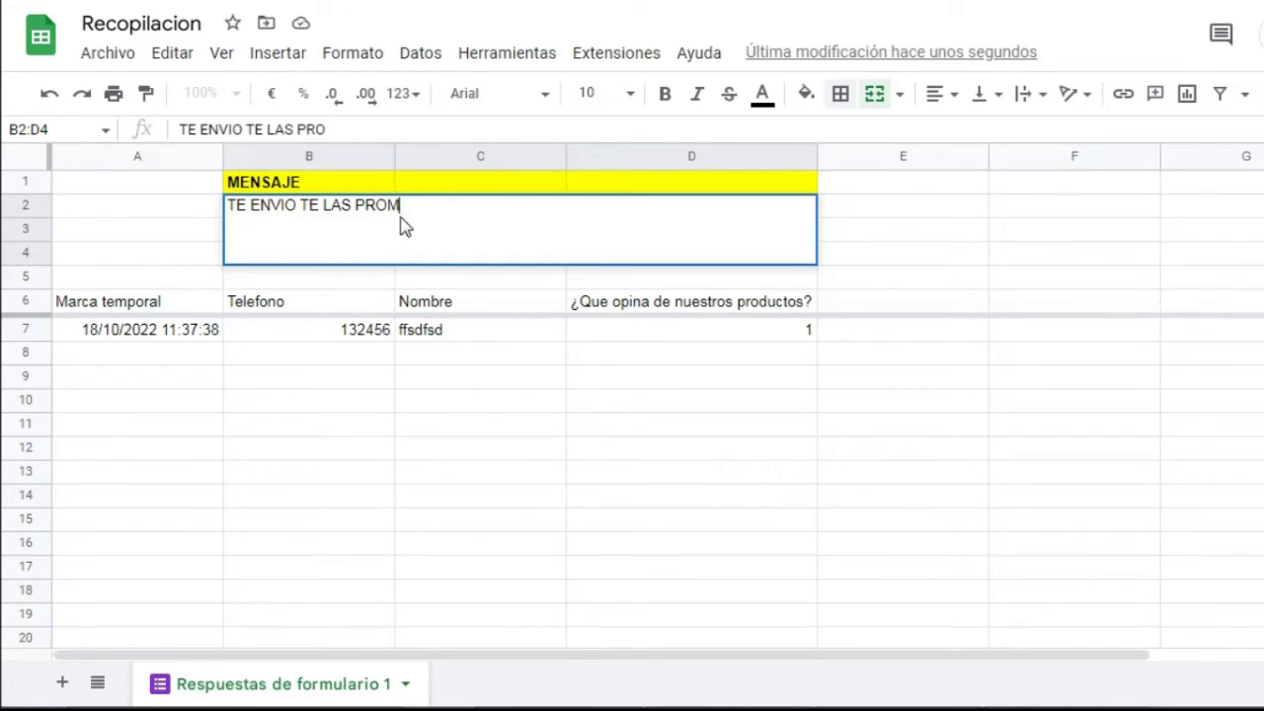
text(OS DE ESTE MES)
click(958, 254)
click(751, 228)
key(ctrl+i)
click(353, 53)
mouse_move(643, 223)
click(740, 395)
key(Right)
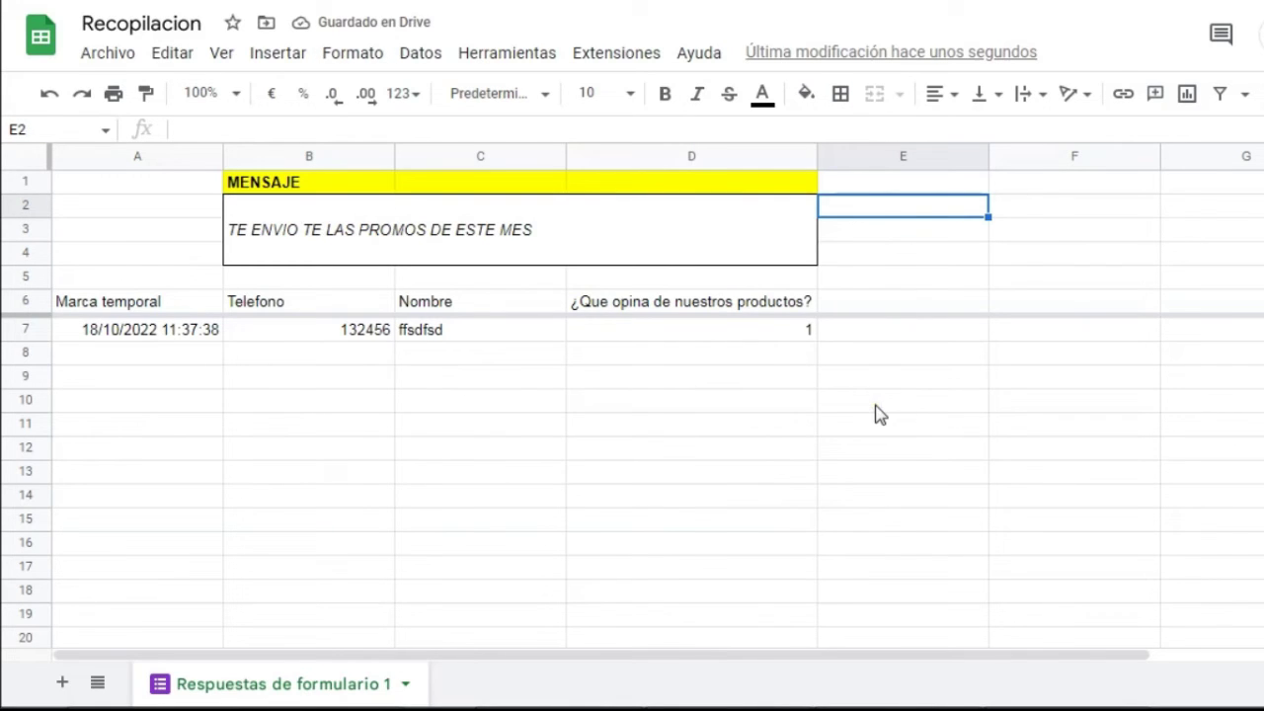
- Add an ENVIO header in cell E6
click(888, 302)
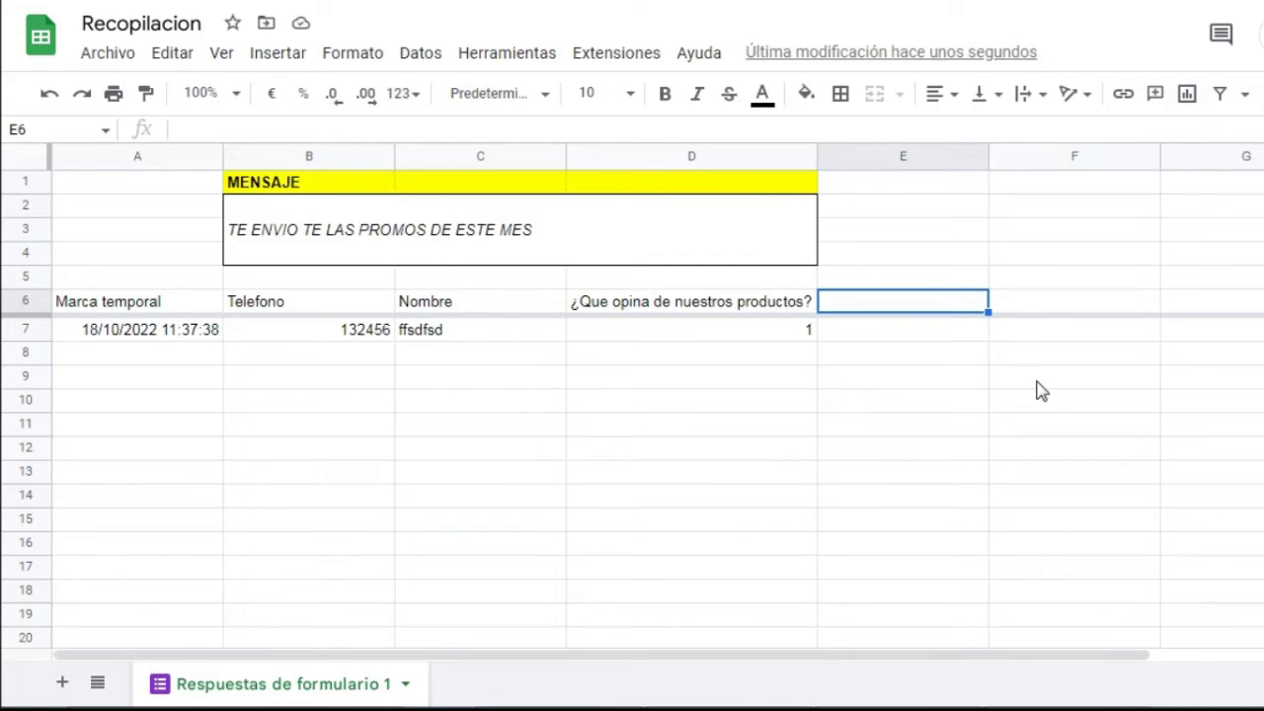
text(ENVIO)
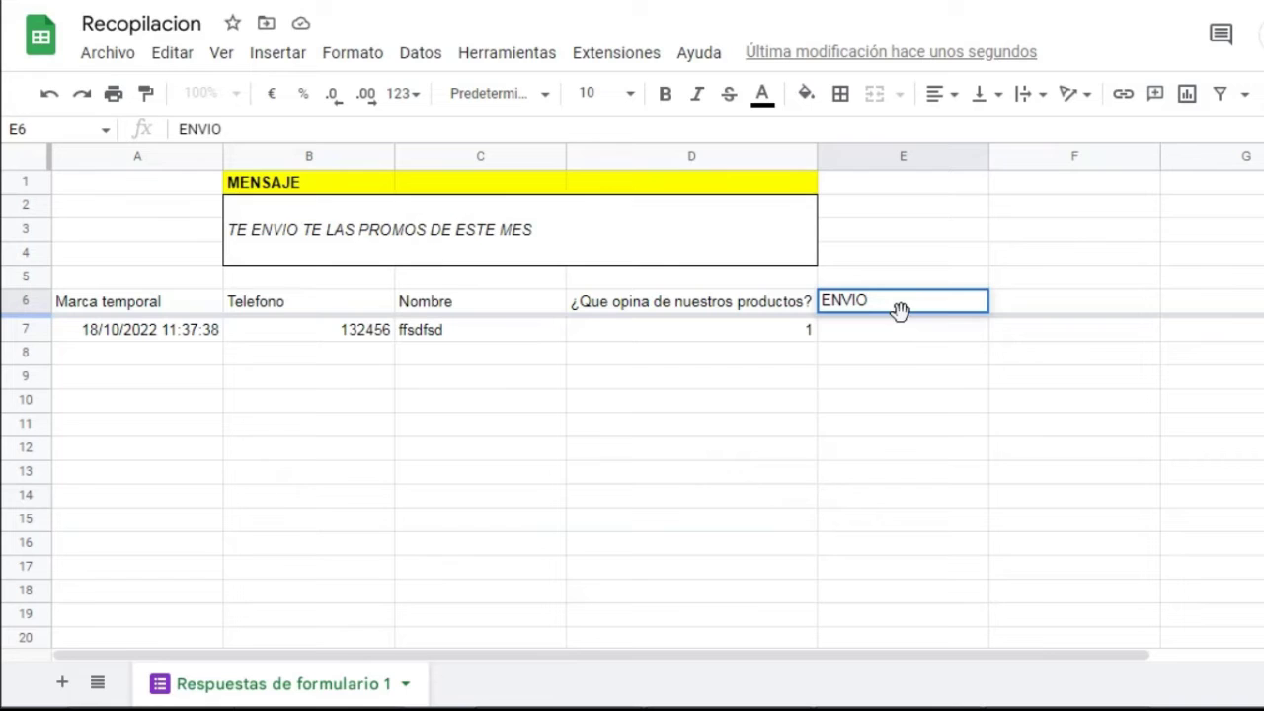
key(Tab)
click(906, 330)
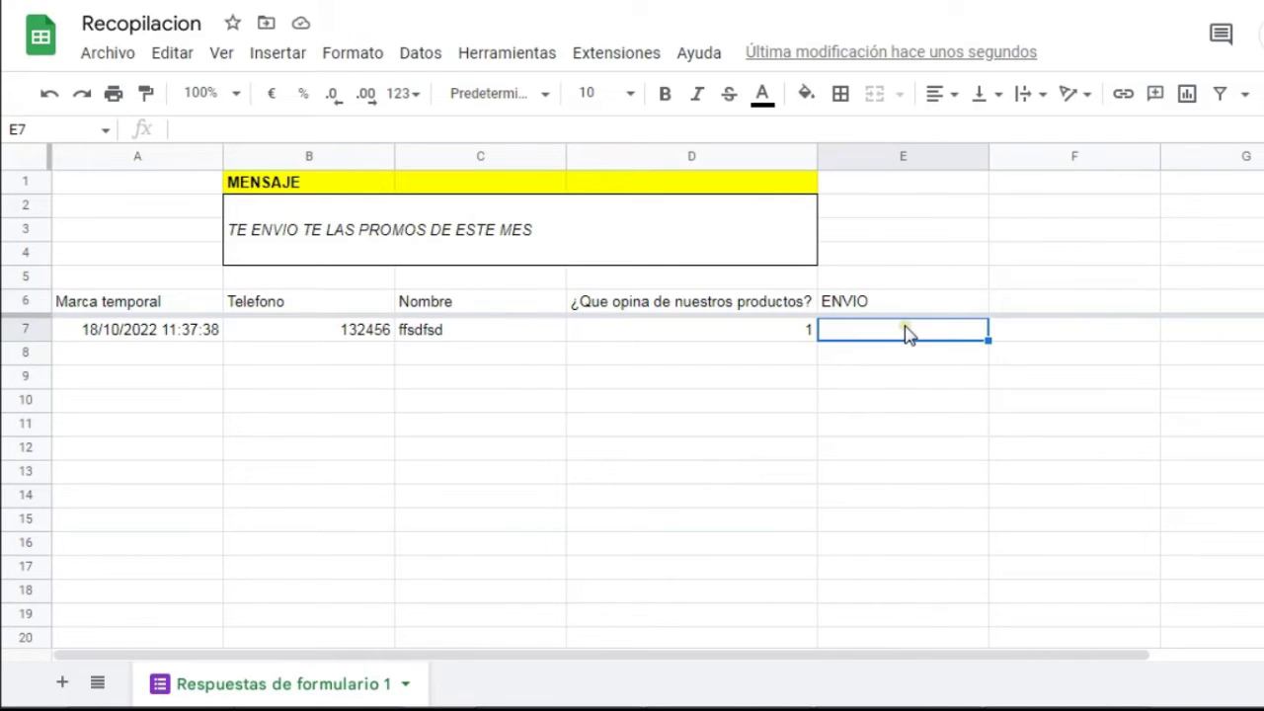
click(867, 309)
click(856, 330)
click(861, 328)
click(355, 338)
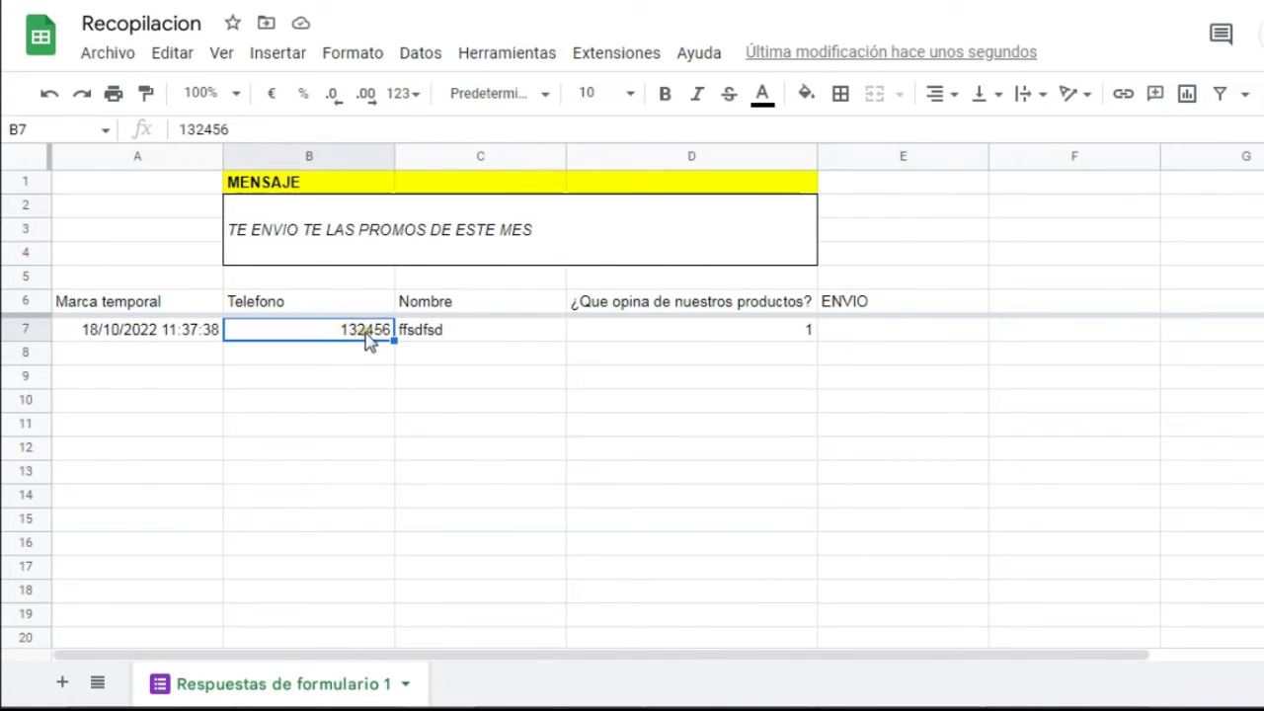
click(855, 331)
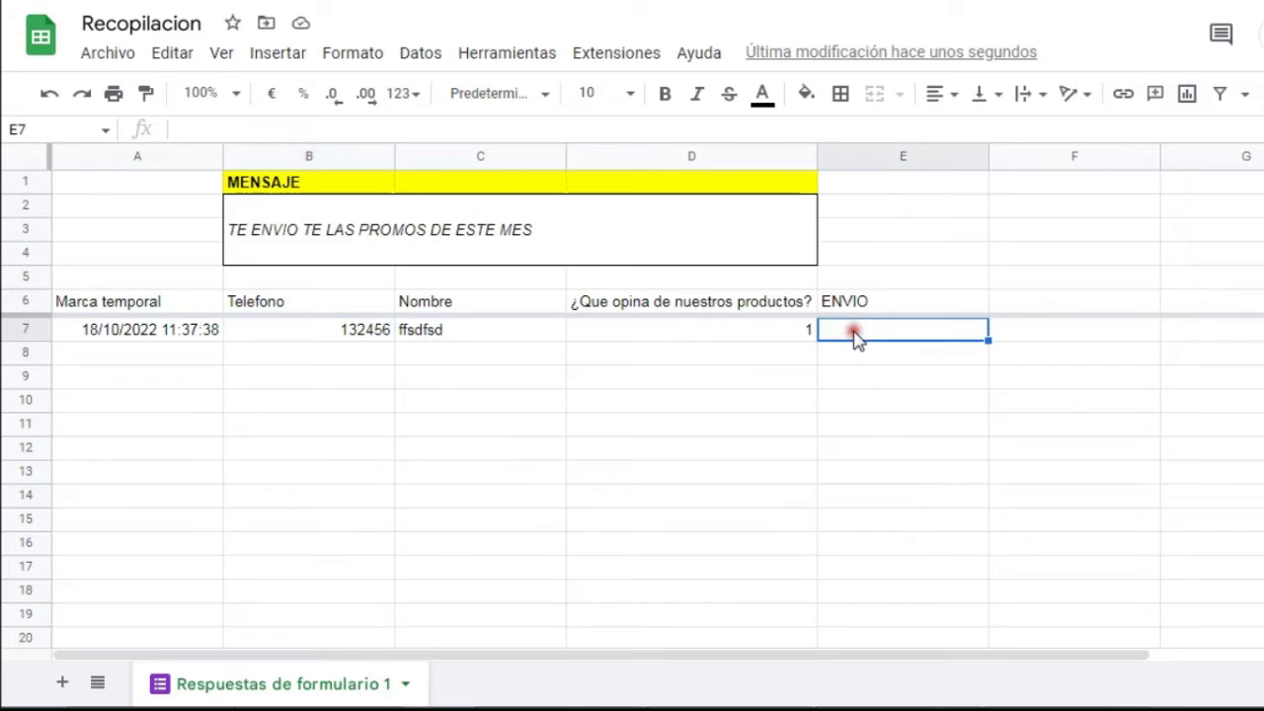
- Paste the WhatsApp send link into B11 at font size 24
click(285, 435)
right_click(284, 441)
click(326, 189)
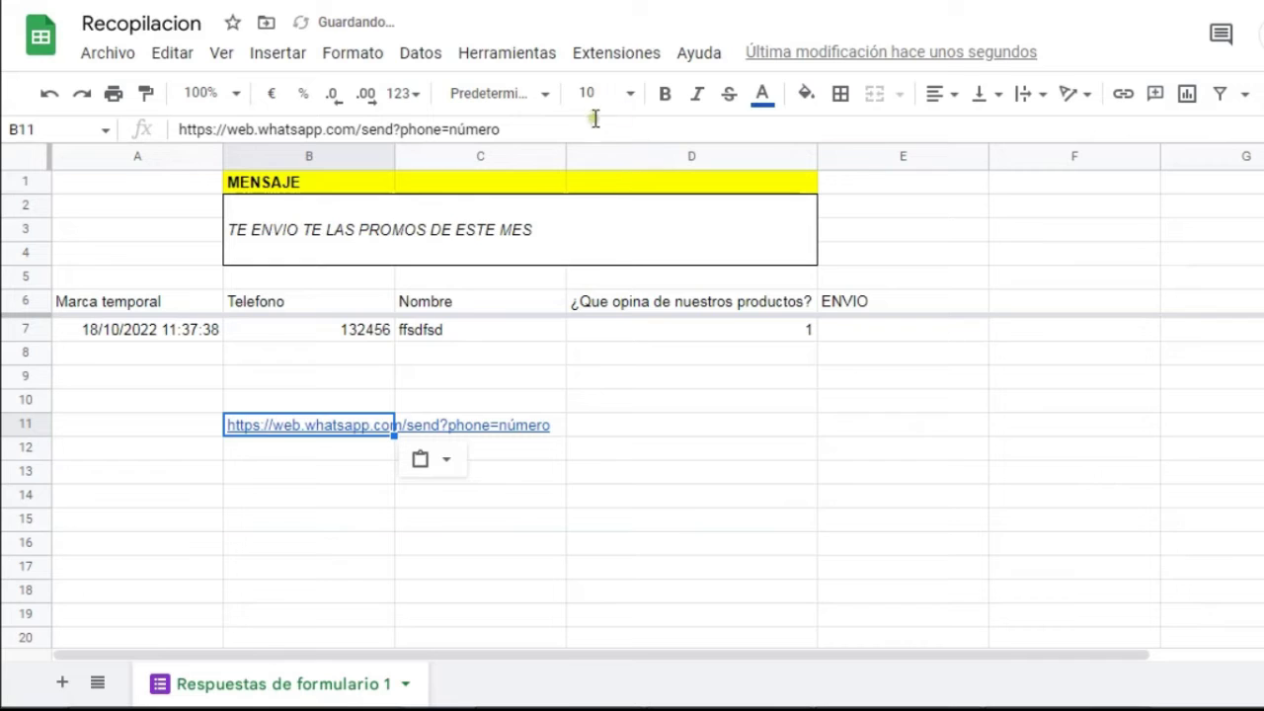
click(633, 94)
click(599, 462)
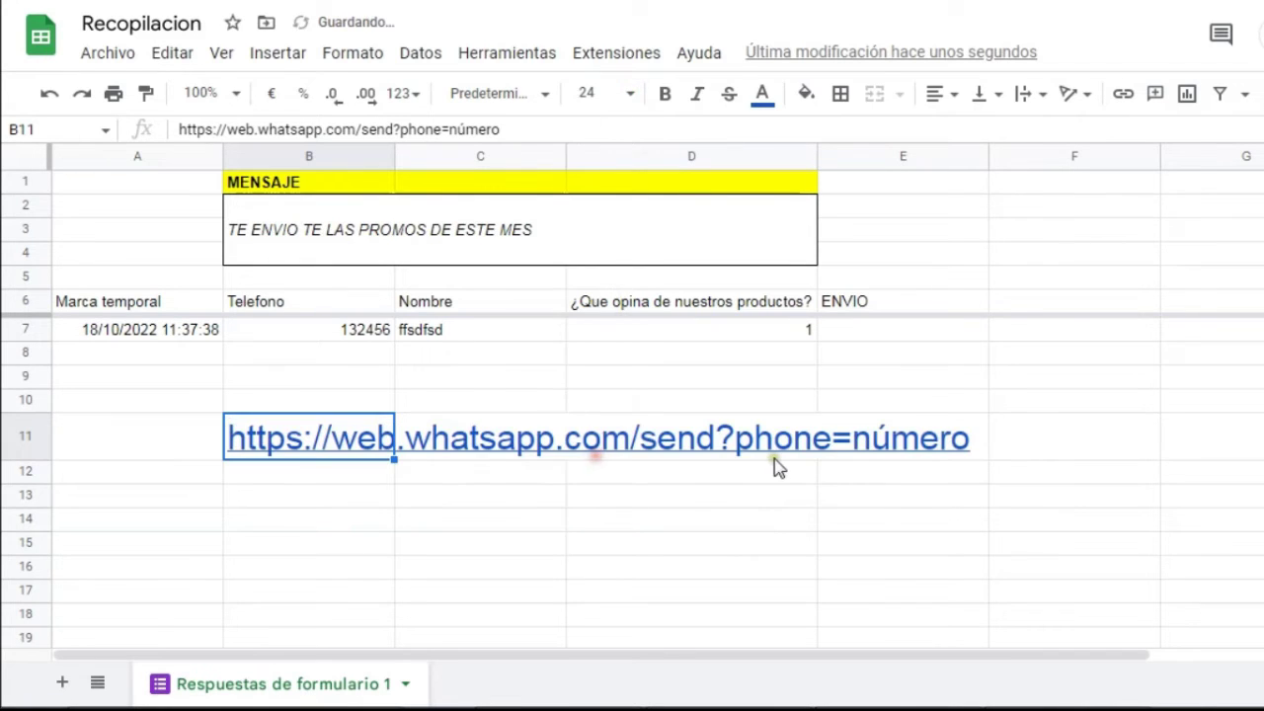
click(455, 538)
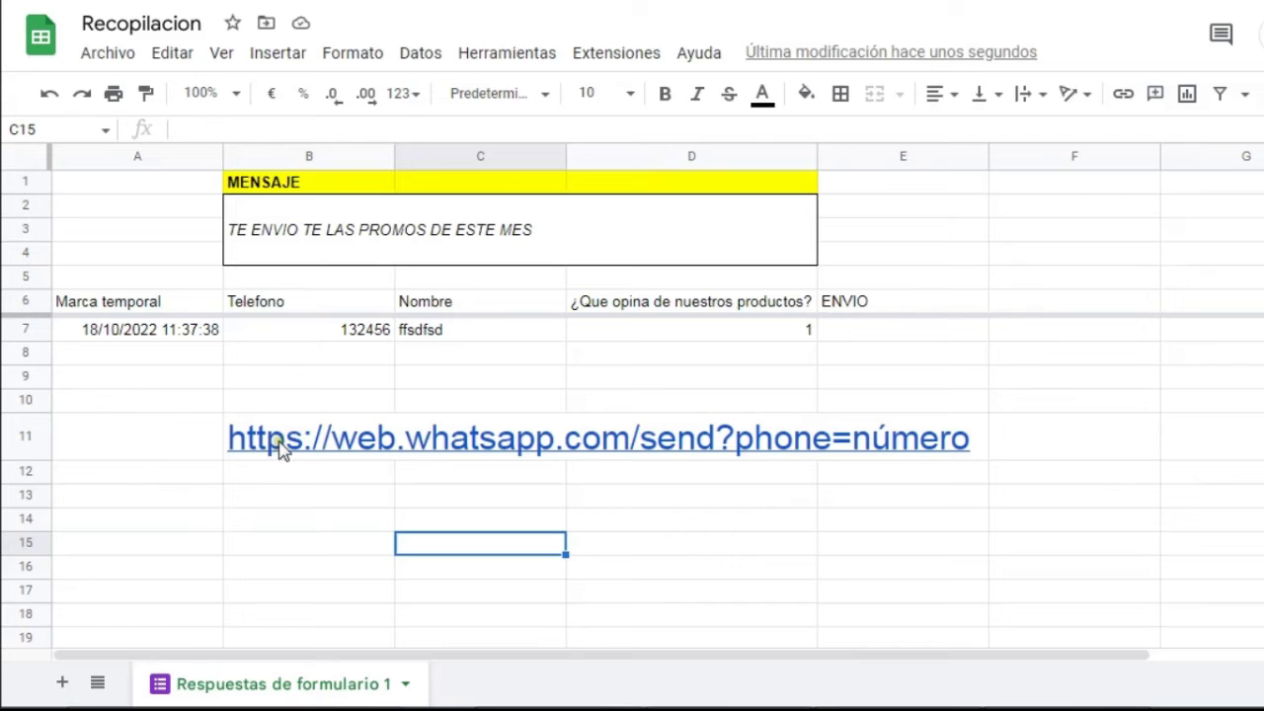
- Replace the número placeholder in the link with a sample phone number
click(283, 452)
key(Return)
key(BackSpace)
key(BackSpace)
key(BackSpace)
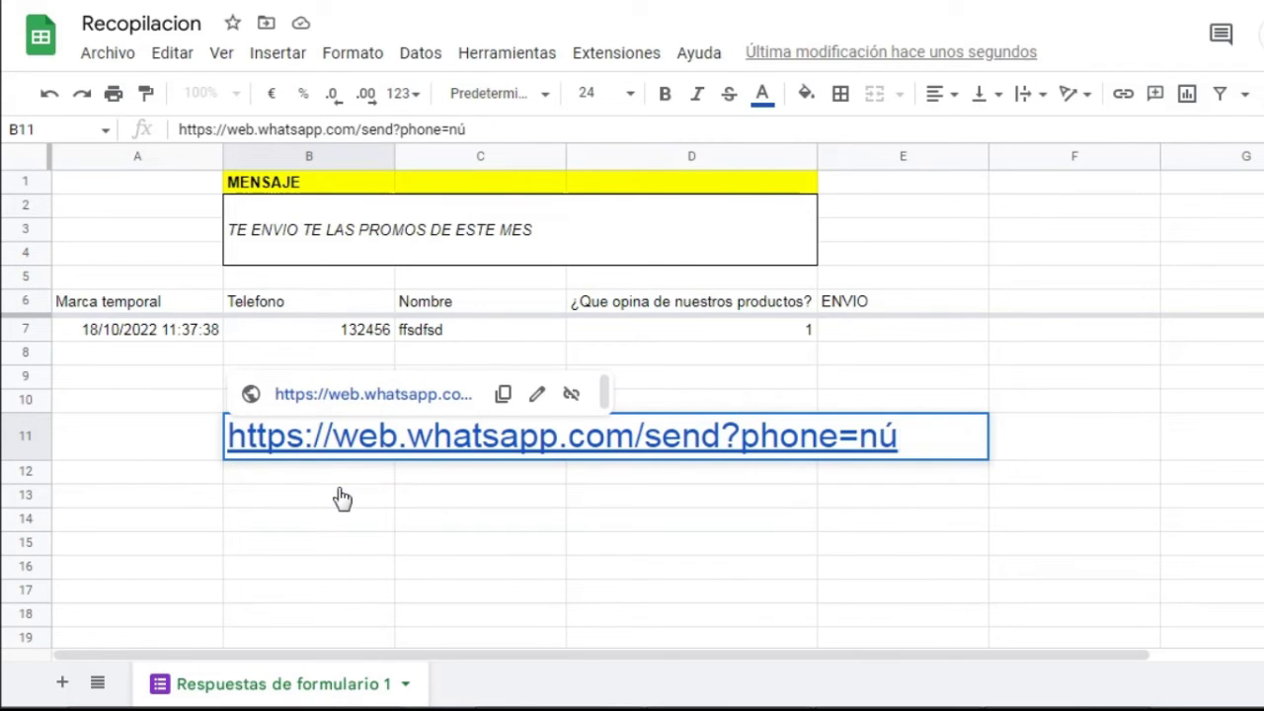
key(BackSpace)
key(BackSpace)
text(5465465456)
key(Return)
key(Up)
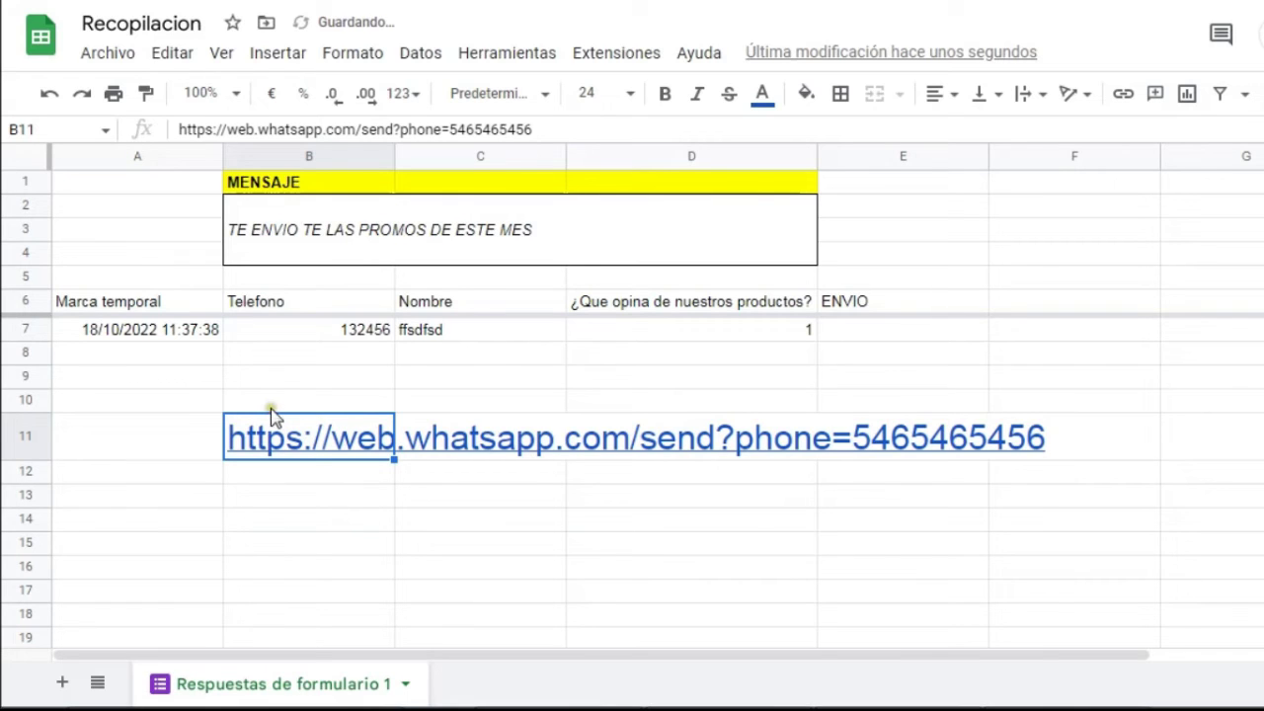
- Reopen the link cell to inspect the phone number portion of the URL
mouse_move(938, 459)
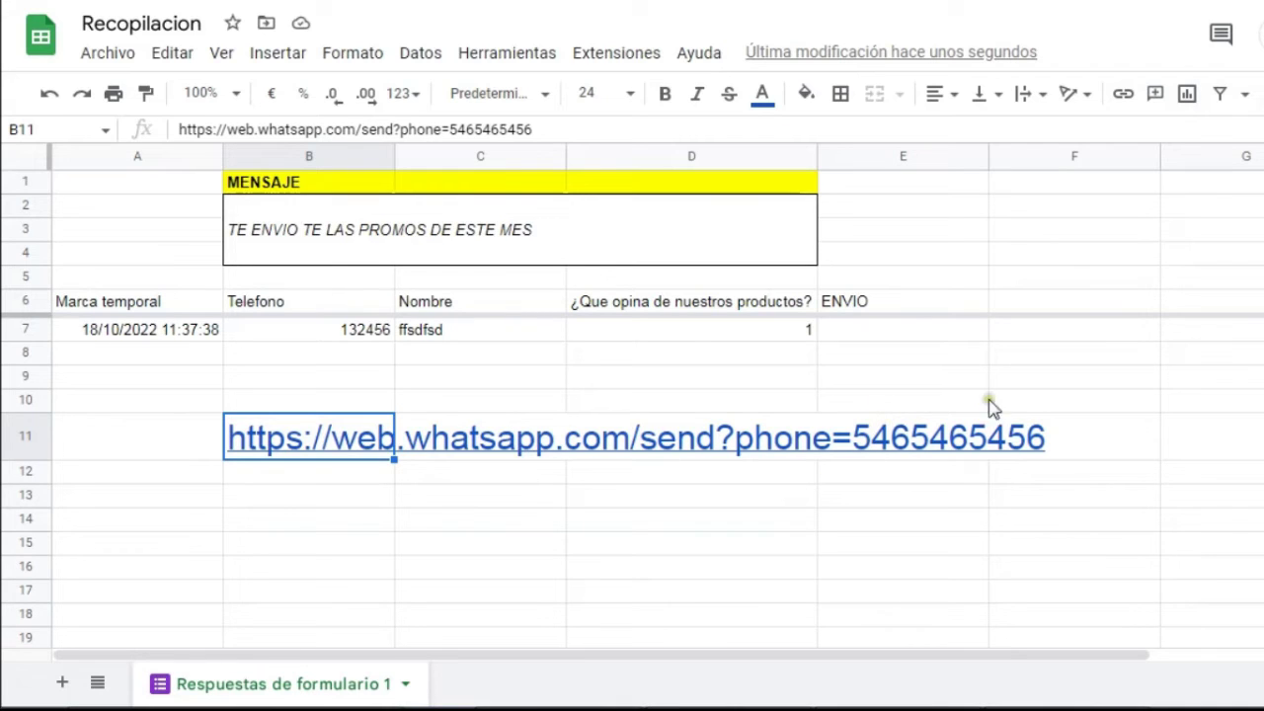
mouse_move(968, 434)
click(765, 531)
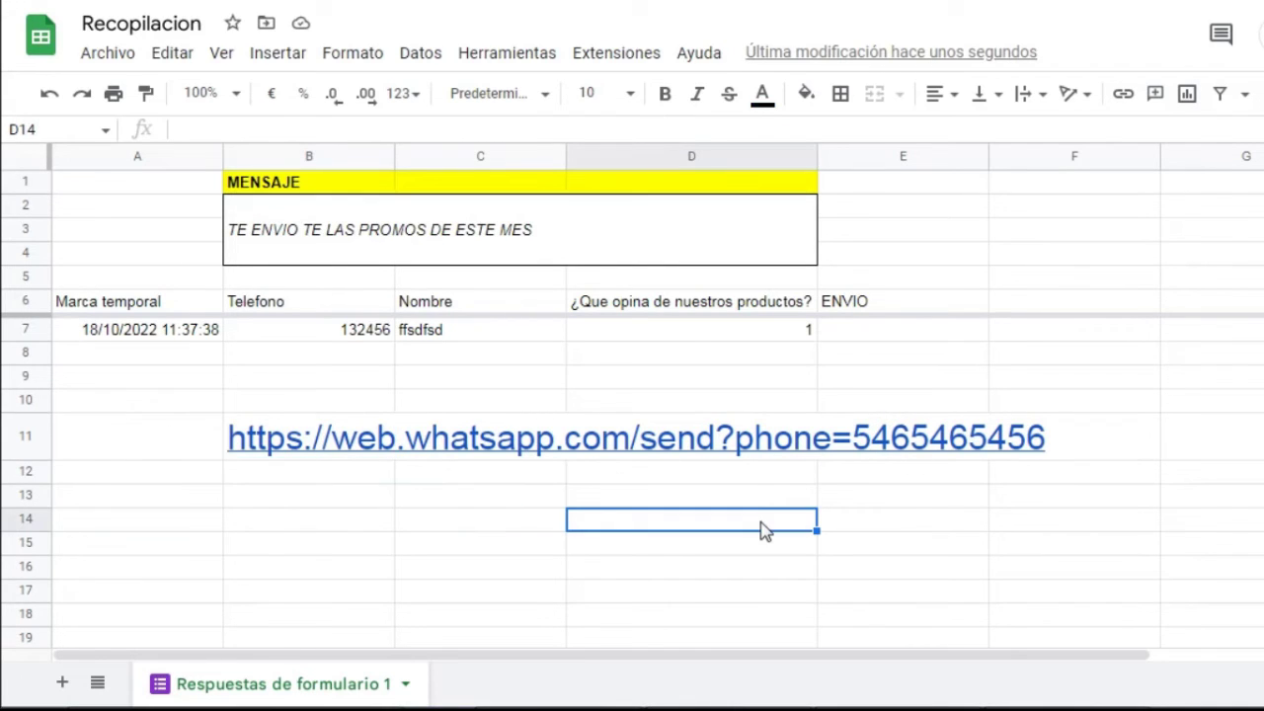
key(Up)
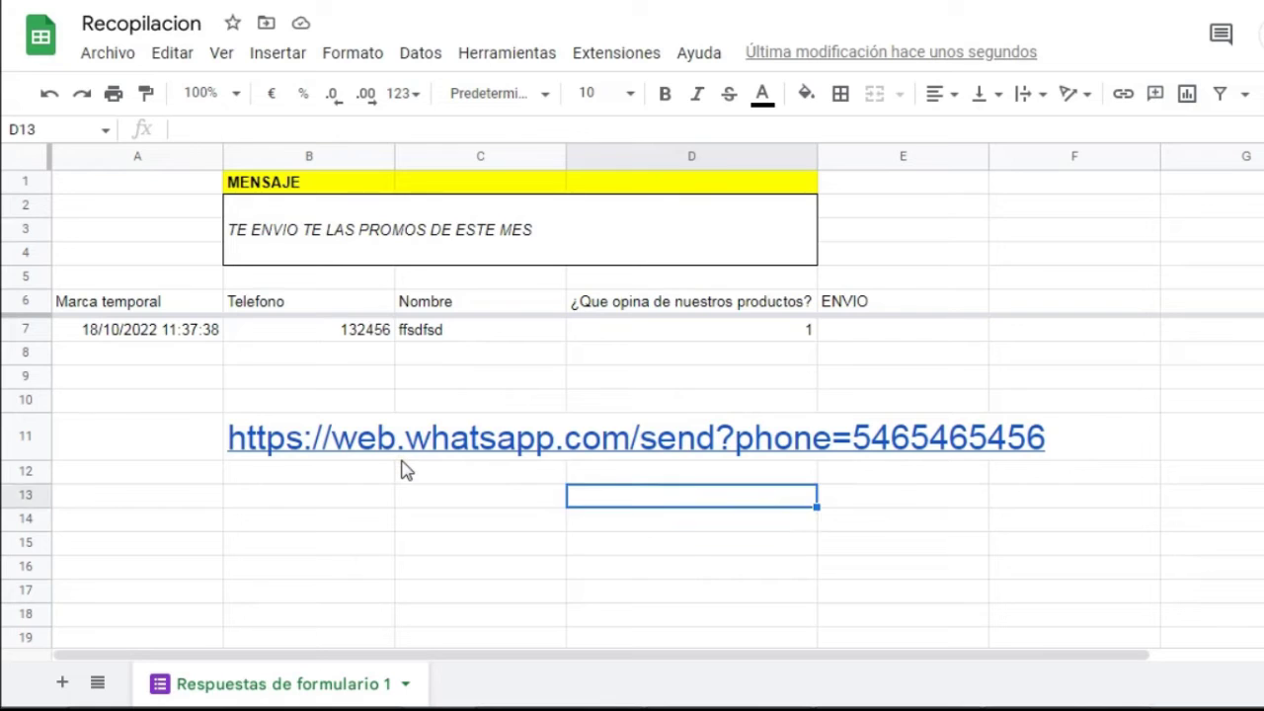
key(Up)
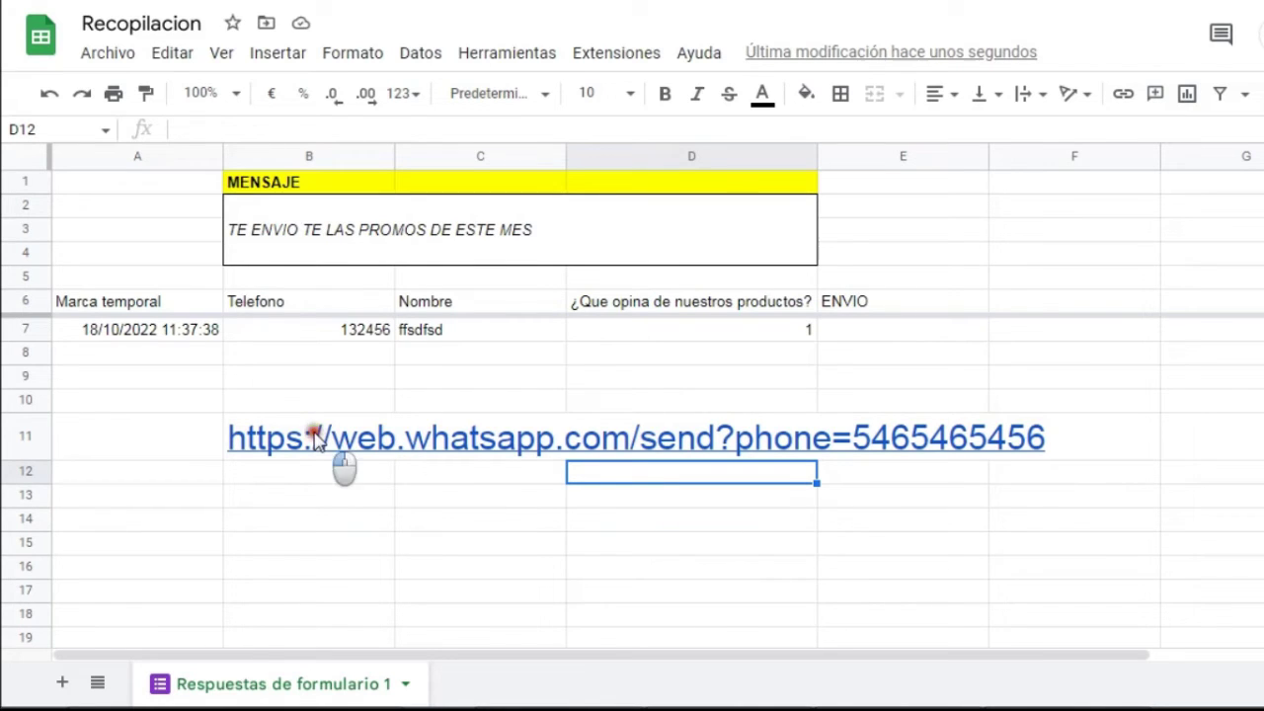
click(268, 441)
key(Return)
drag(237, 442, 860, 439)
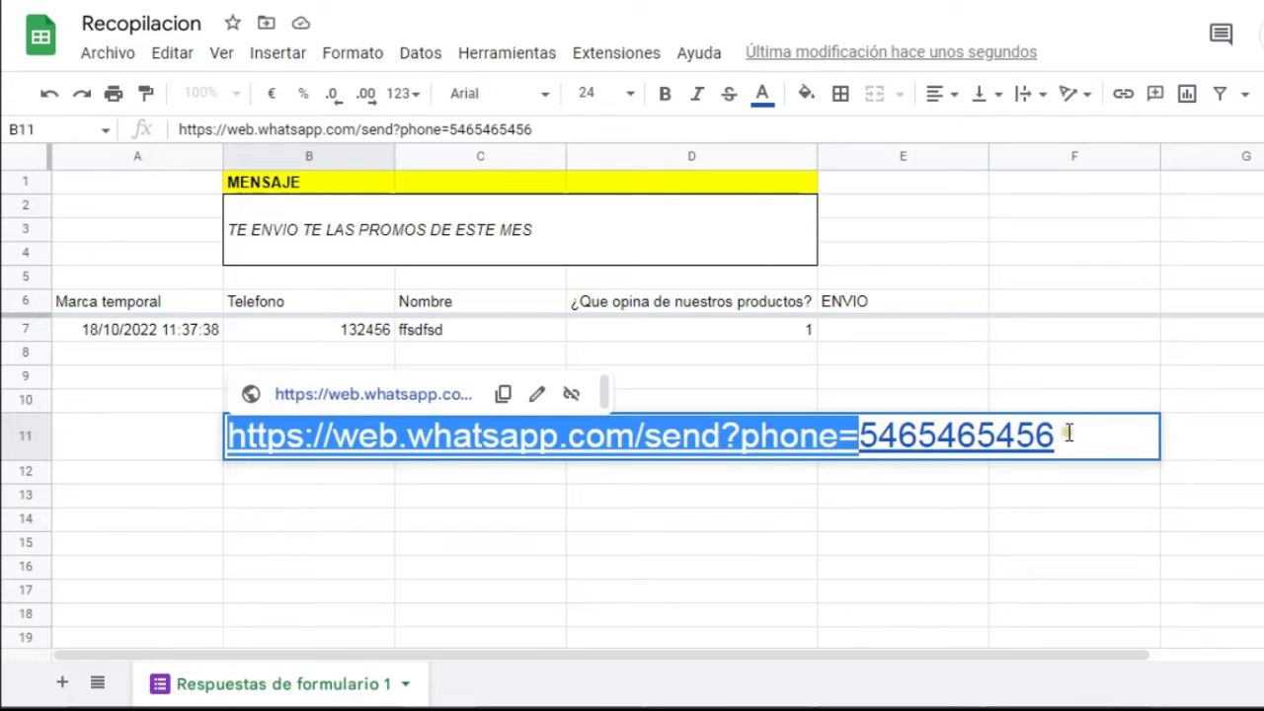
drag(1072, 436, 860, 442)
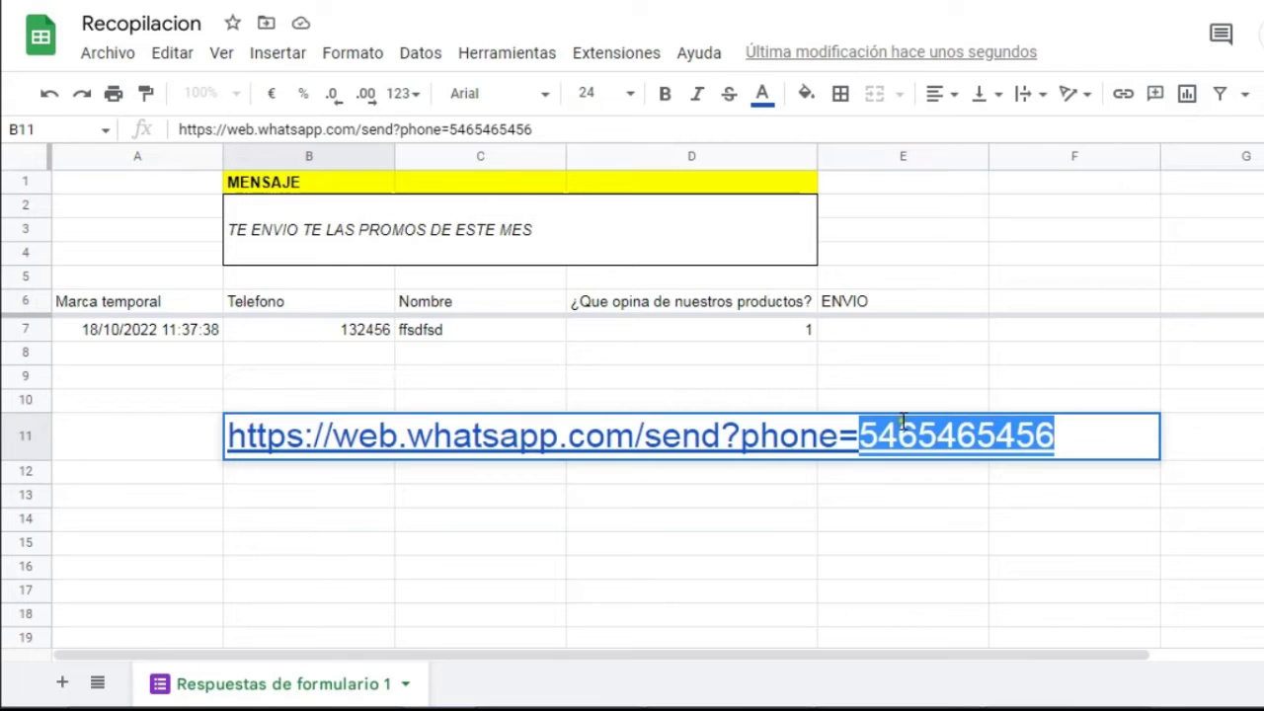
key(Escape)
click(727, 521)
- Move the WhatsApp link down from B11 to B13
click(339, 444)
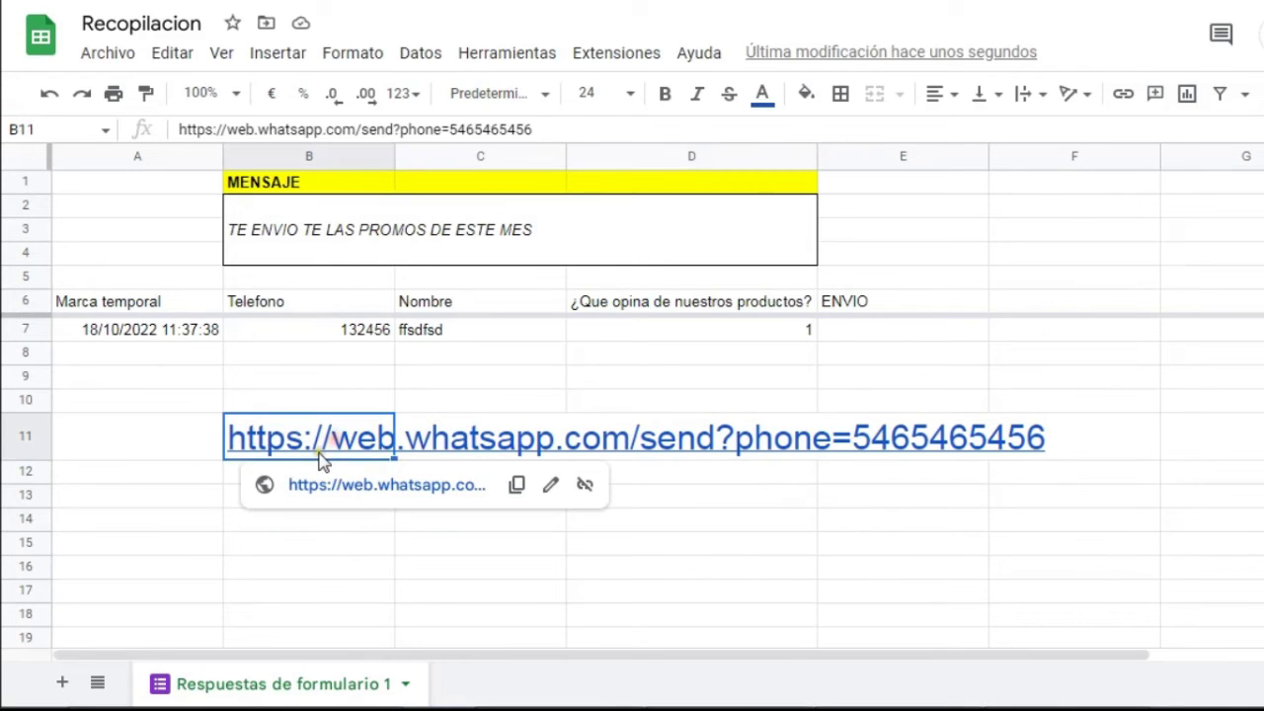
drag(341, 438, 336, 498)
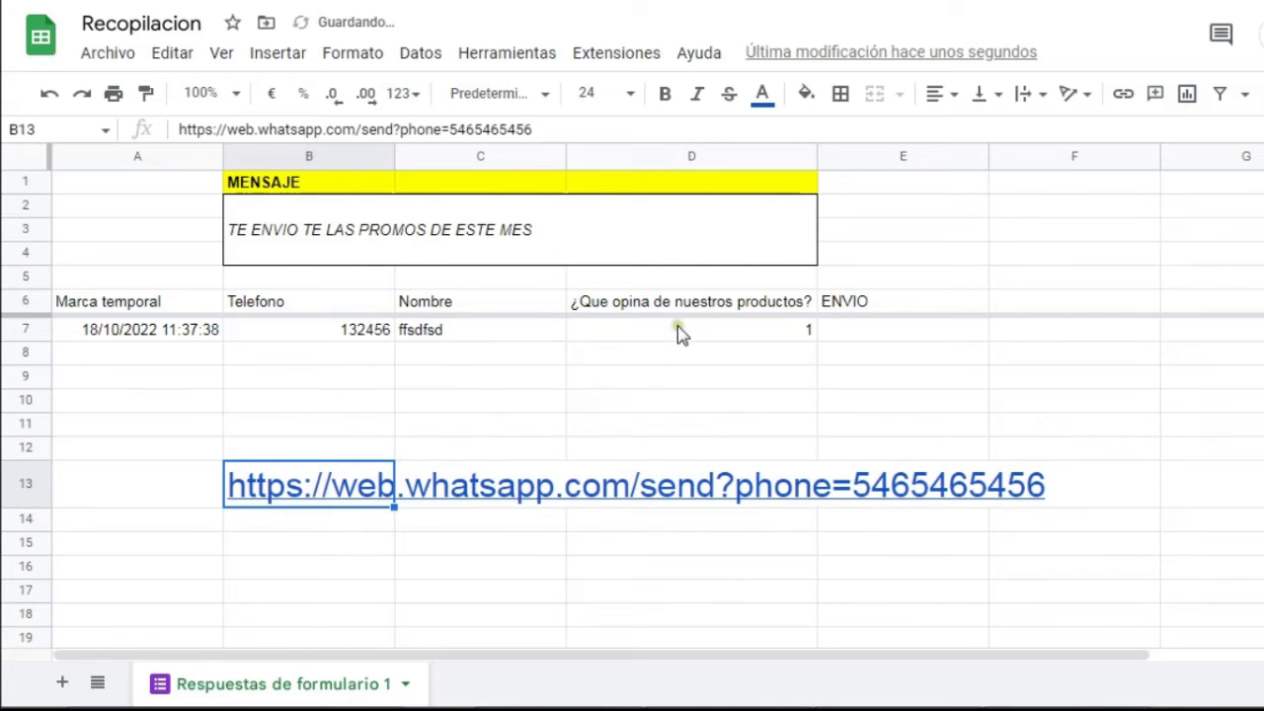
click(873, 335)
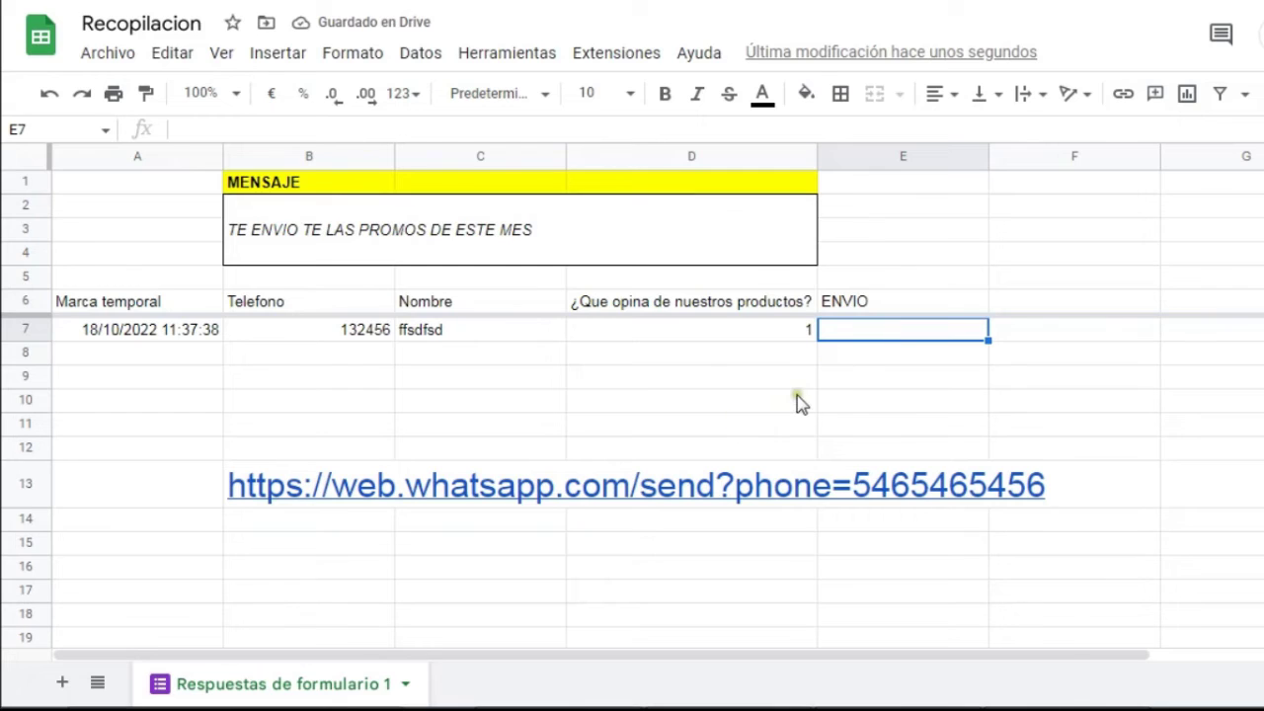
- Start a CONCATENAR formula in cell E7
click(259, 485)
right_click(60, 582)
click(240, 181)
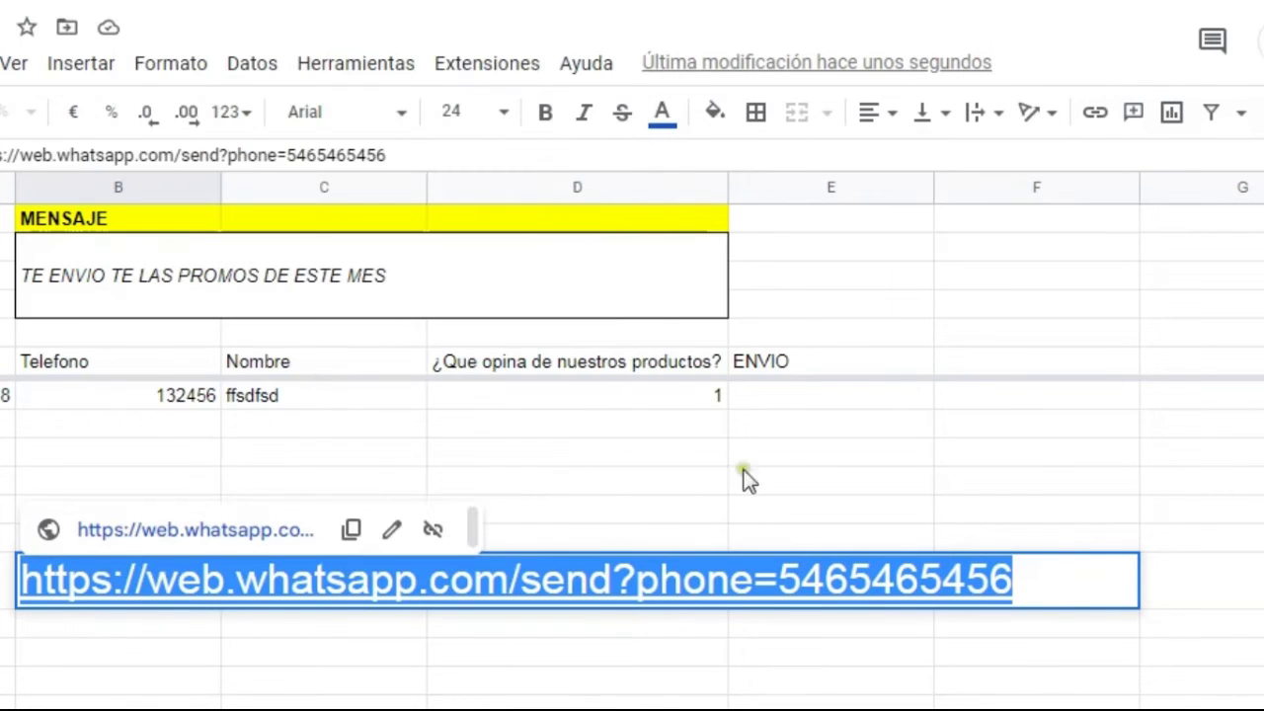
click(776, 397)
text(=)
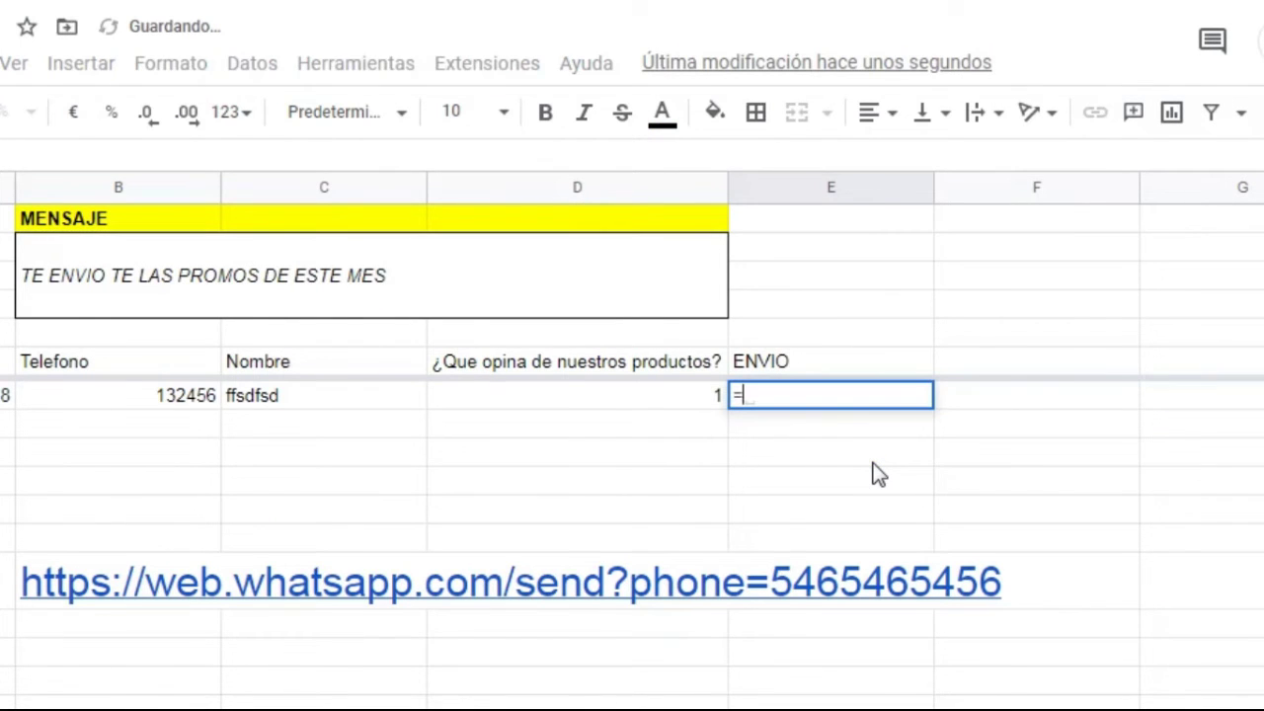
text(CON)
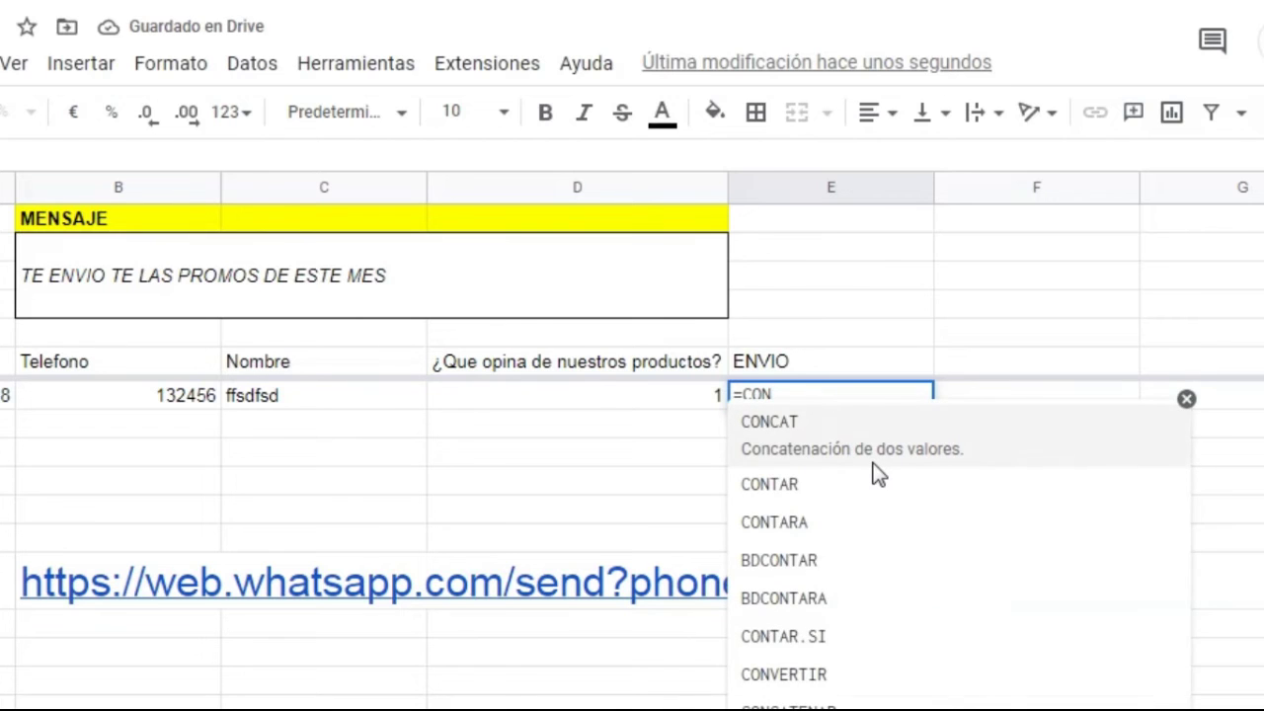
text(CA)
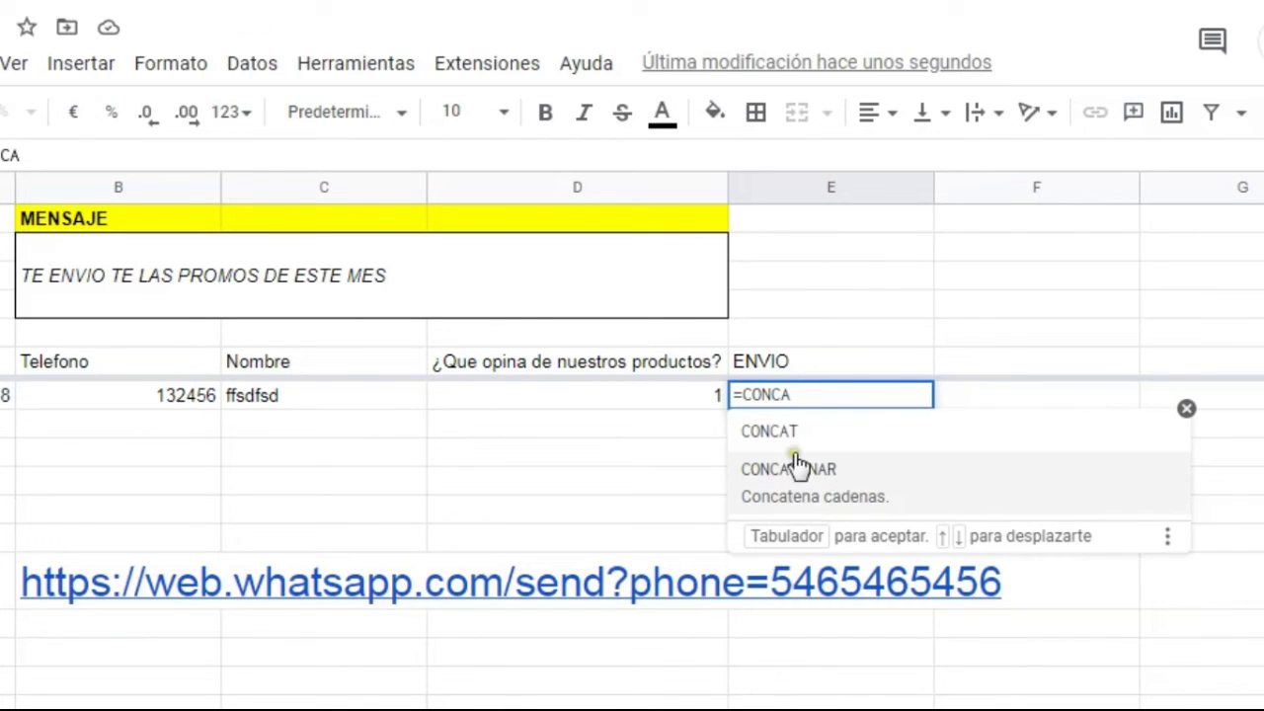
click(788, 470)
click(874, 393)
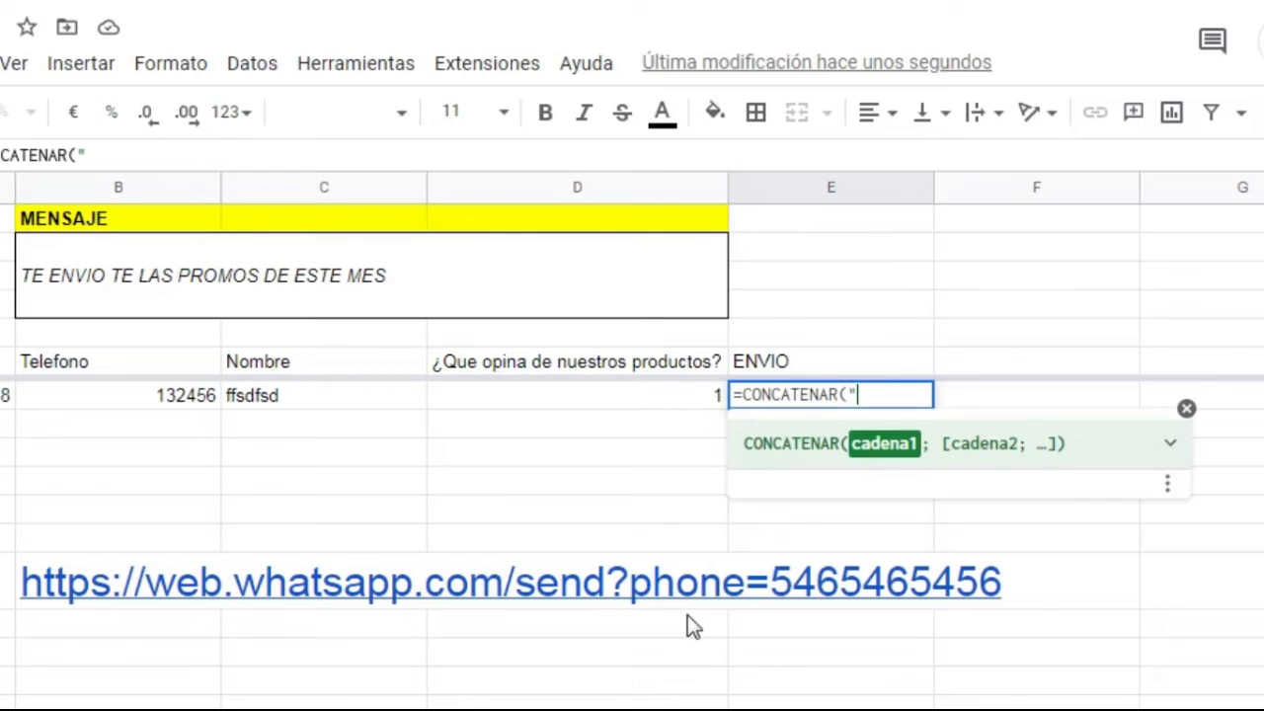
key(alt+Tab)
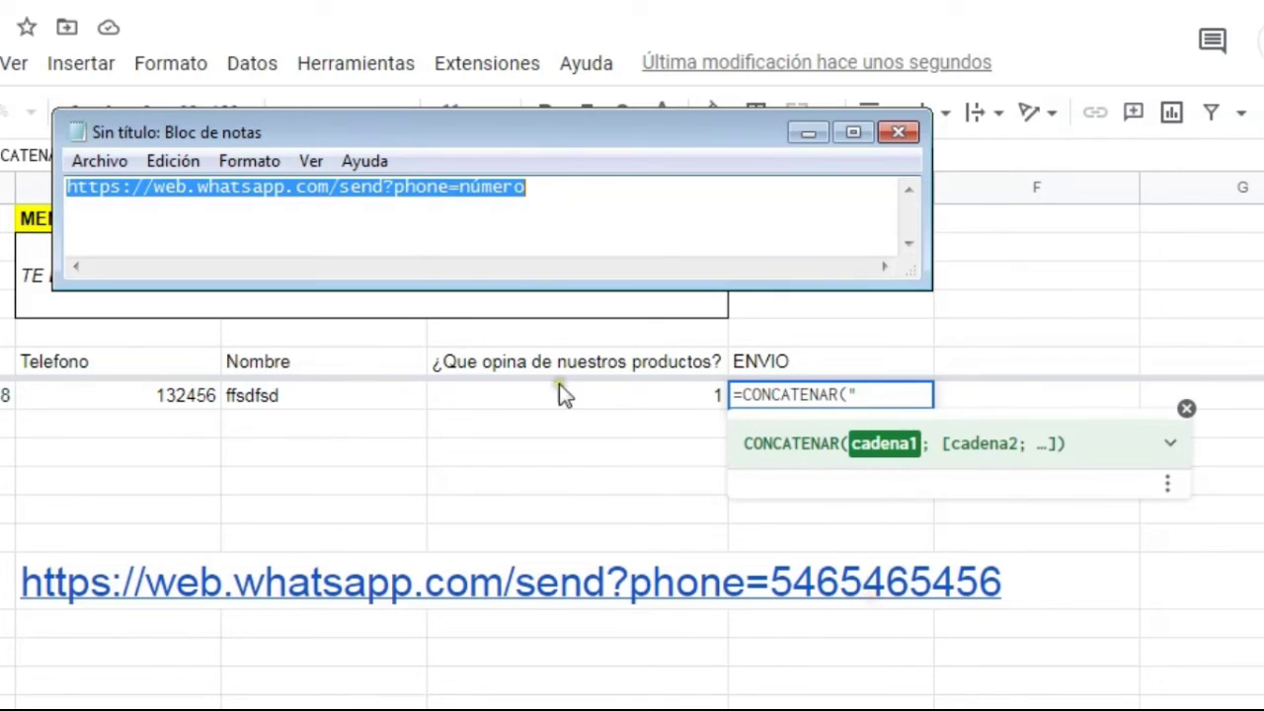
click(394, 209)
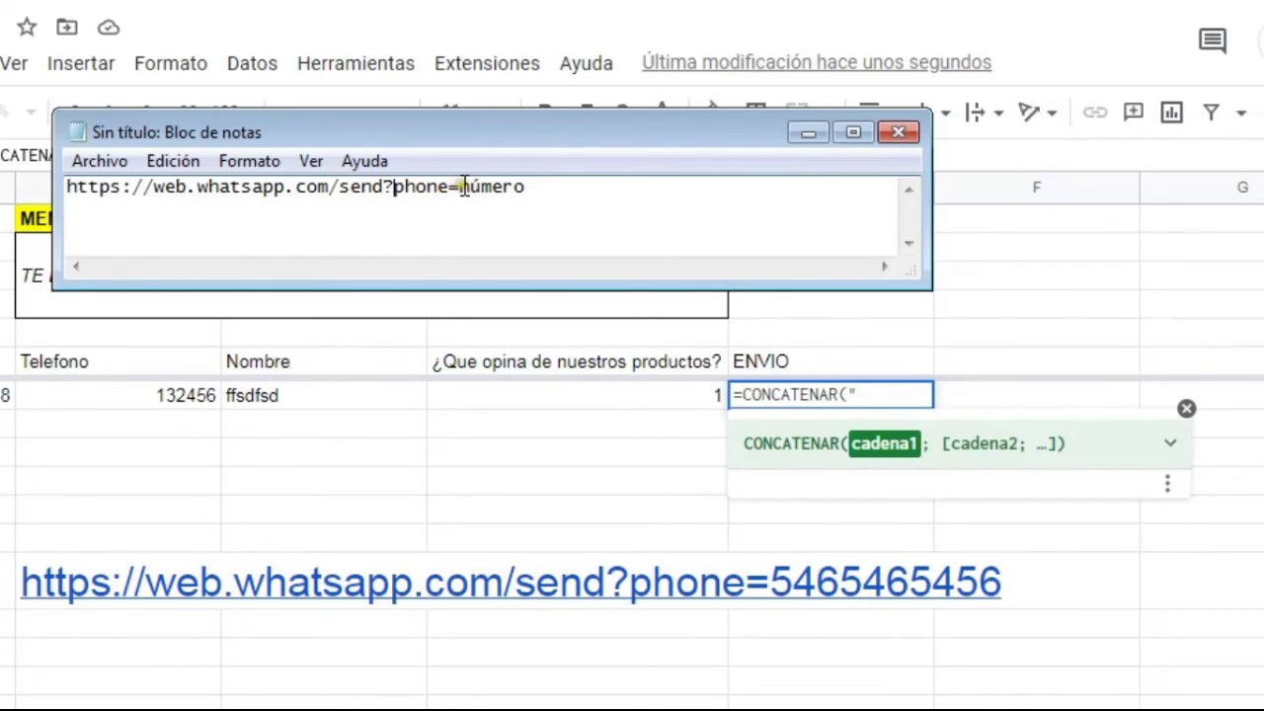
drag(458, 186, 67, 188)
right_click(109, 189)
click(215, 277)
click(808, 132)
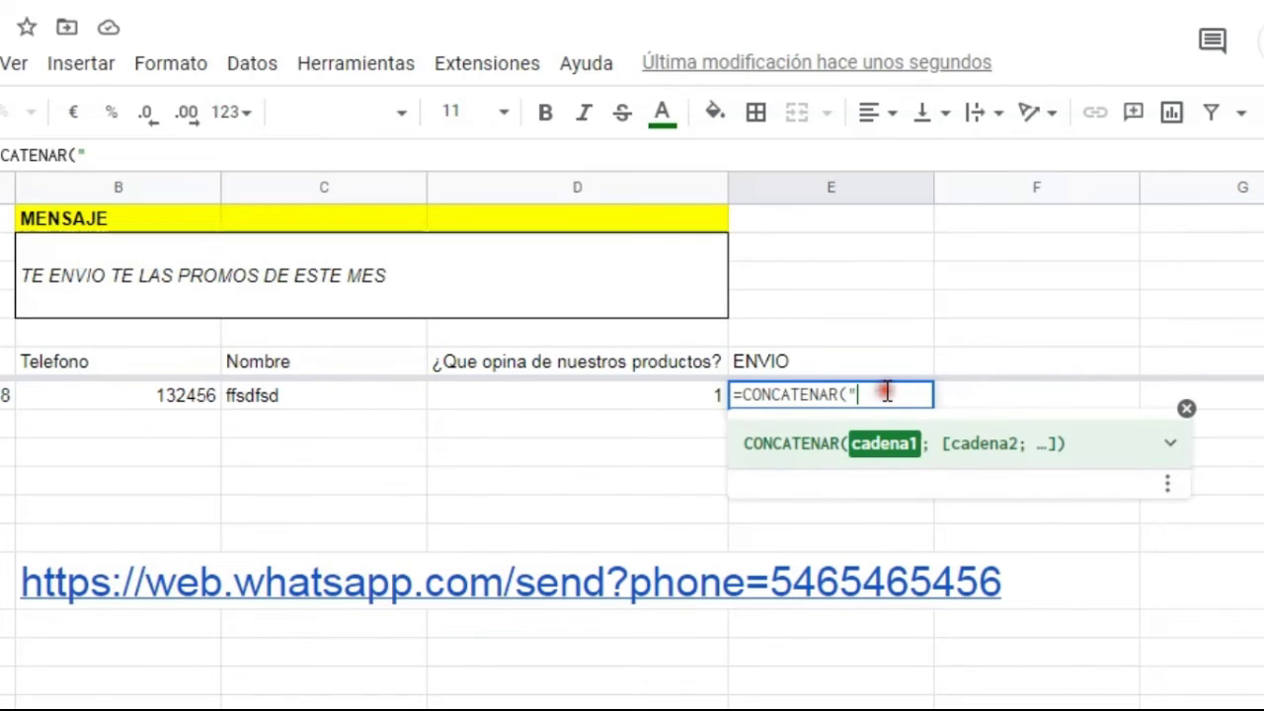
key(ctrl+v)
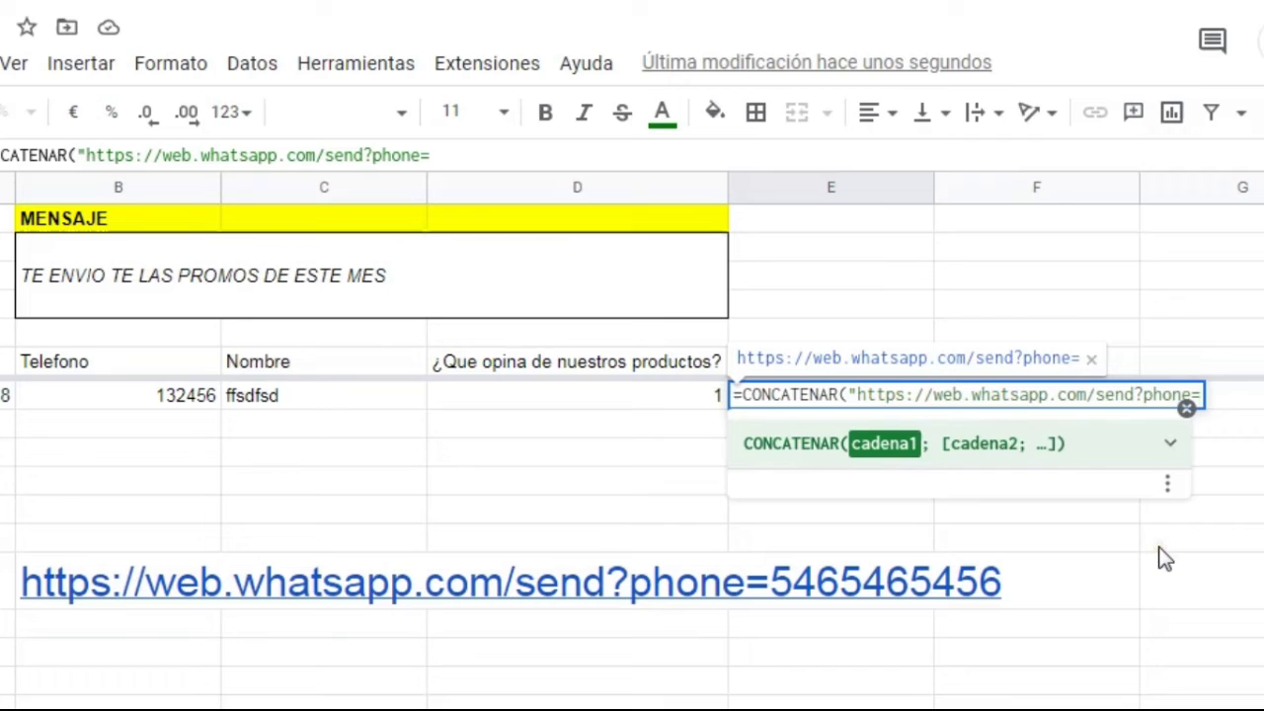
text(")
text(;)
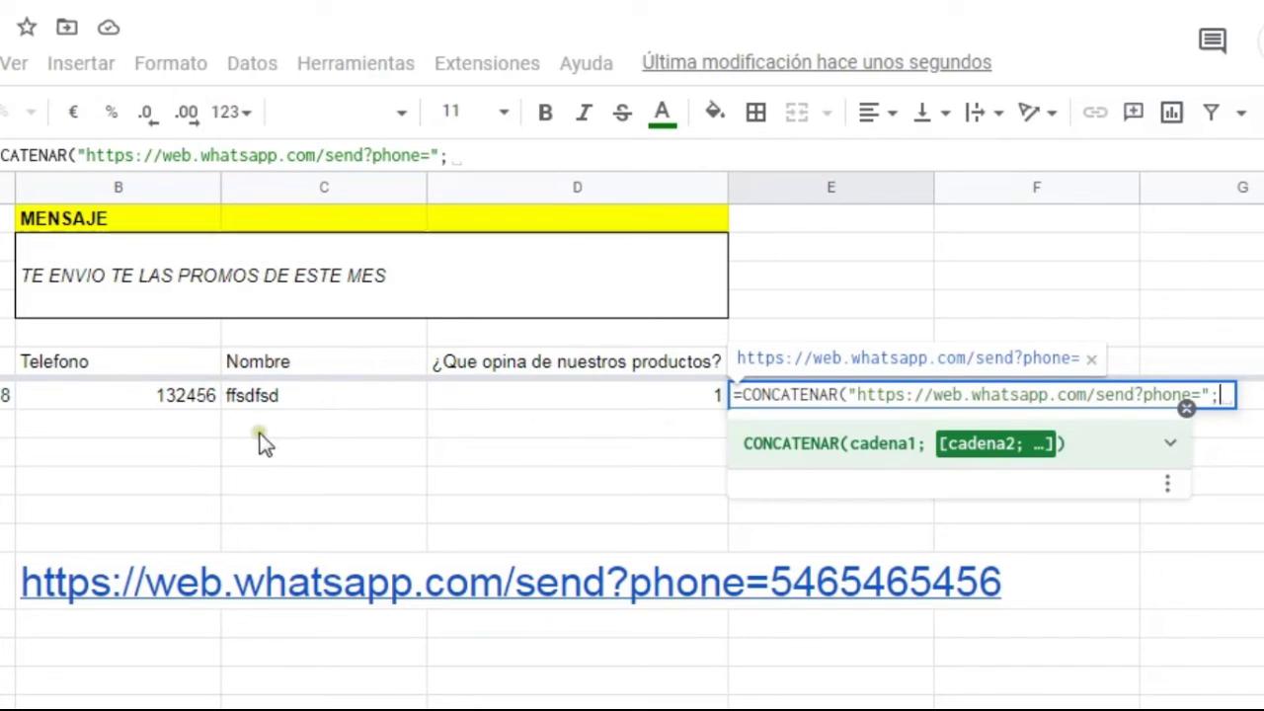
- Finish the E7 formula with B7, "&TEXT=" and B2 to build the WhatsApp URL
click(138, 396)
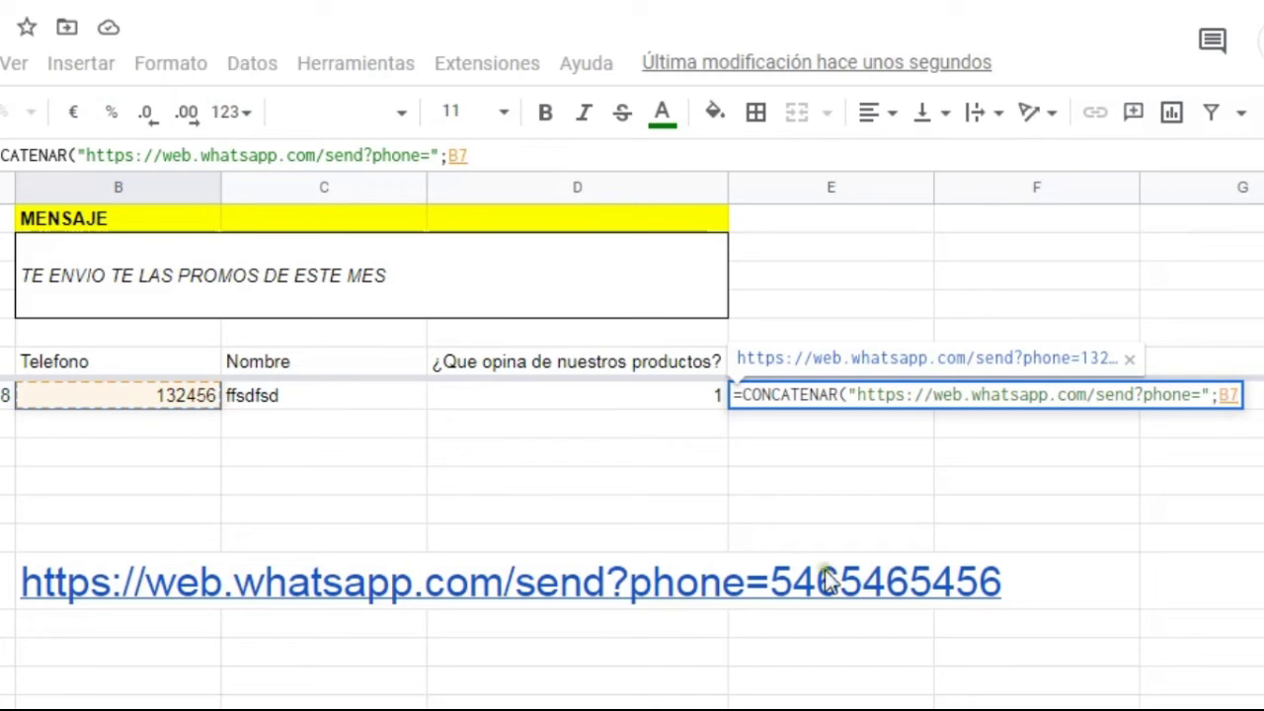
text(;)
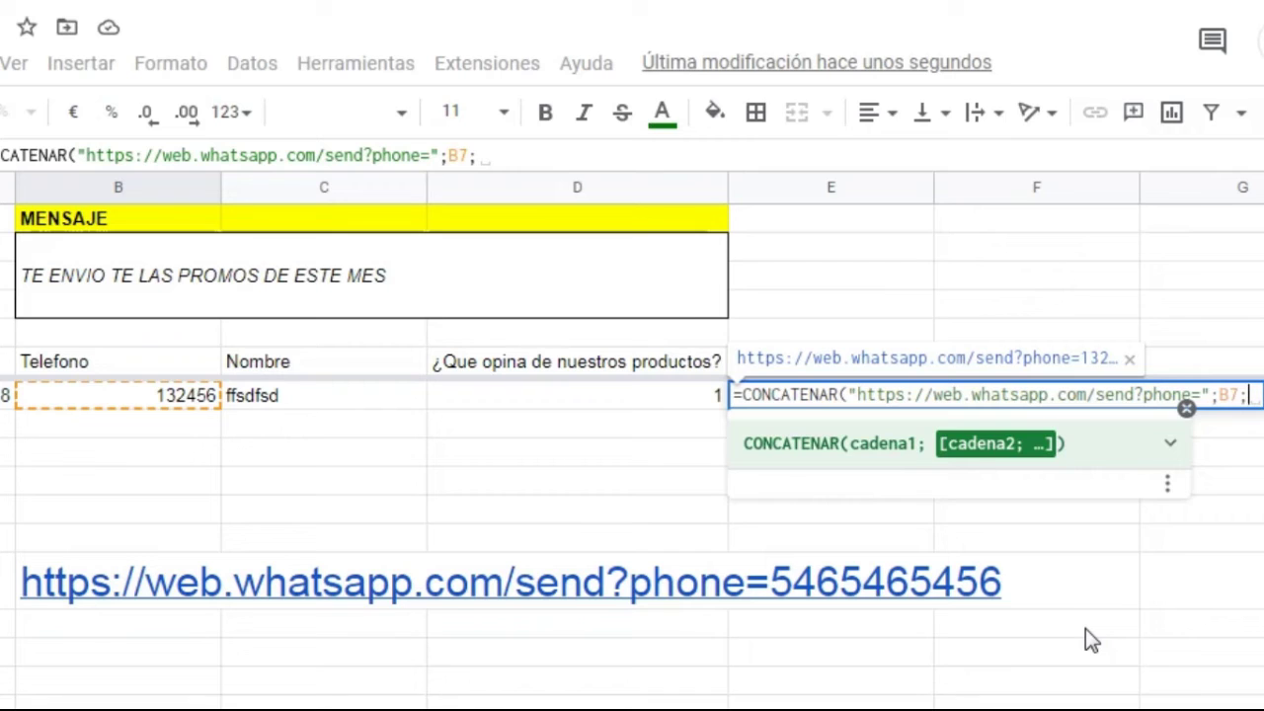
mouse_move(340, 599)
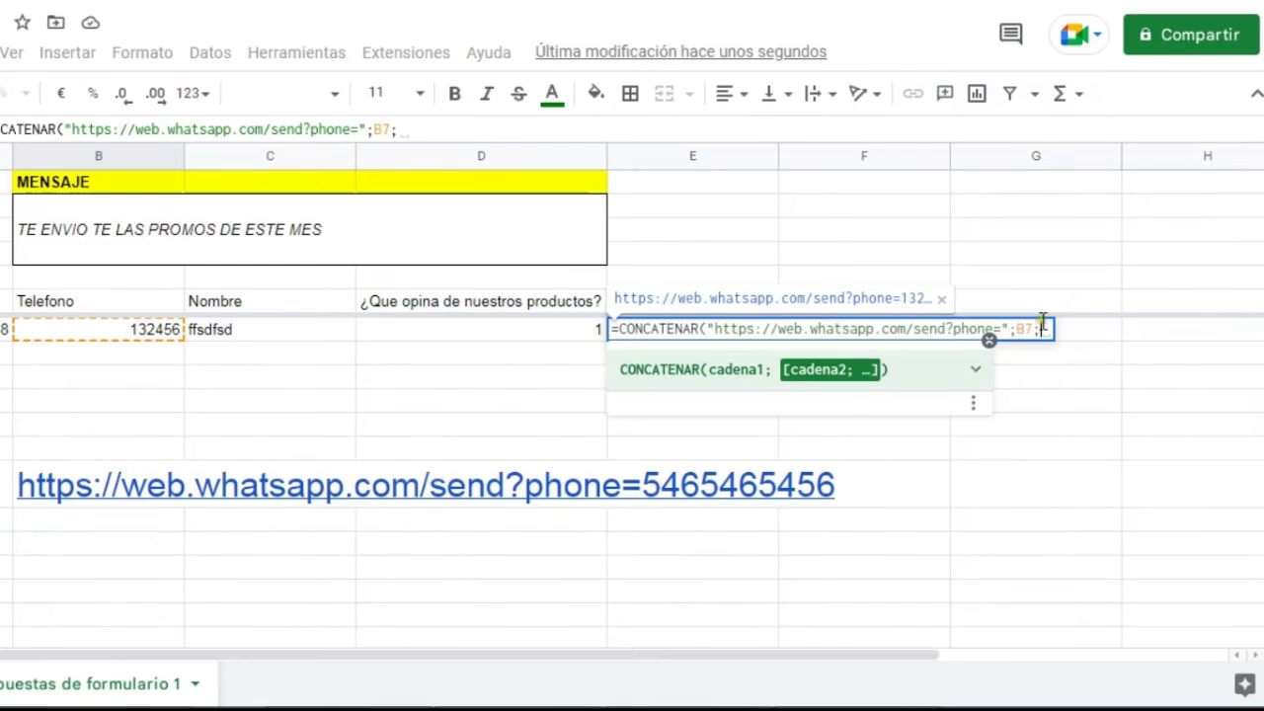
text(")
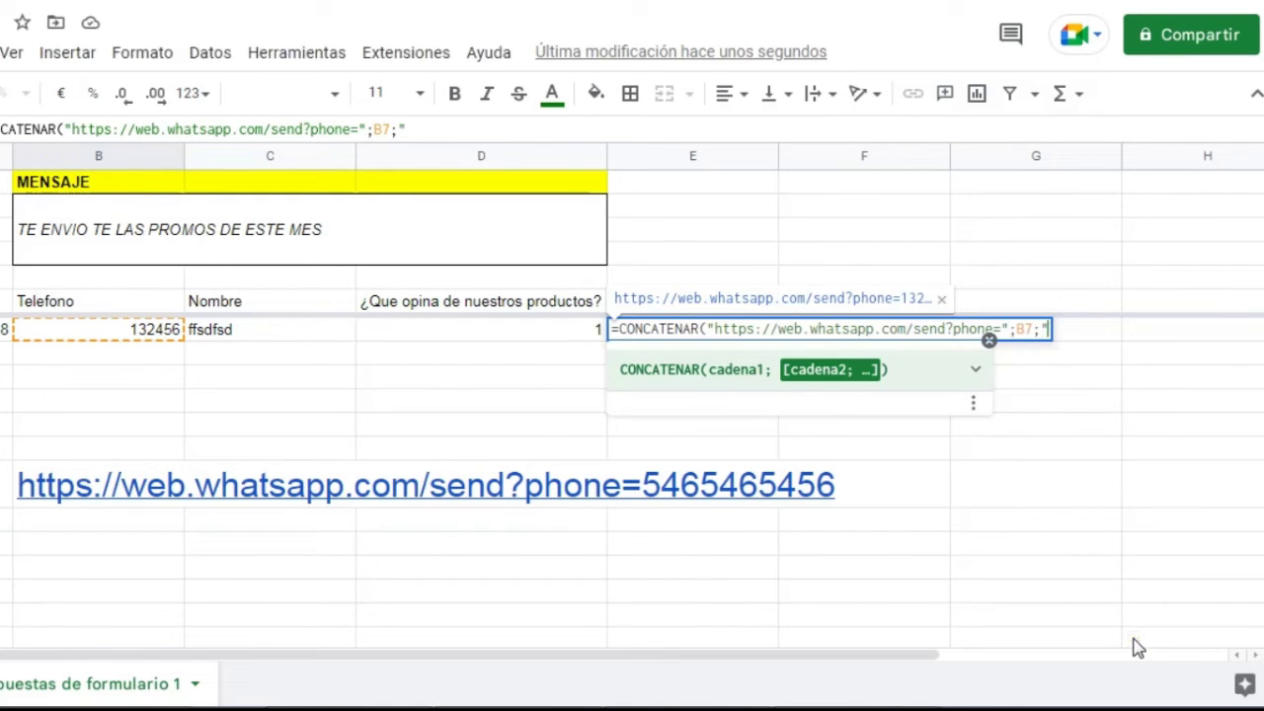
text(&TEXT=")
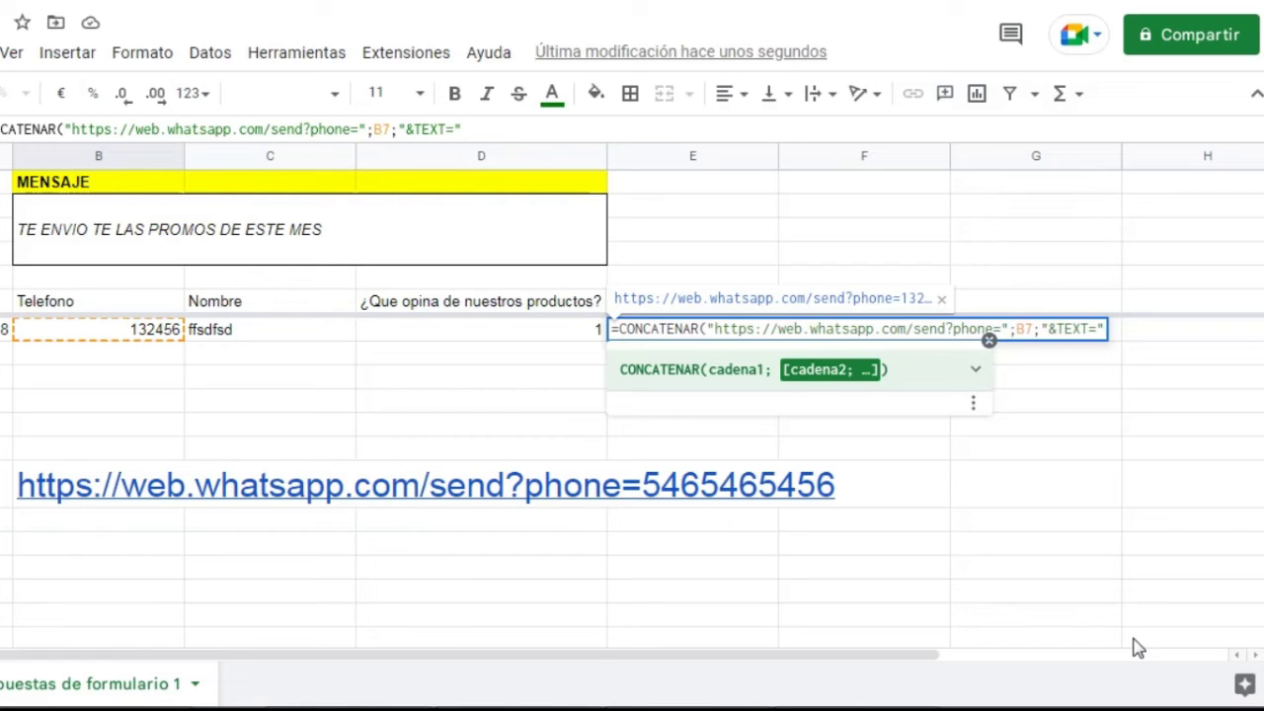
text(;)
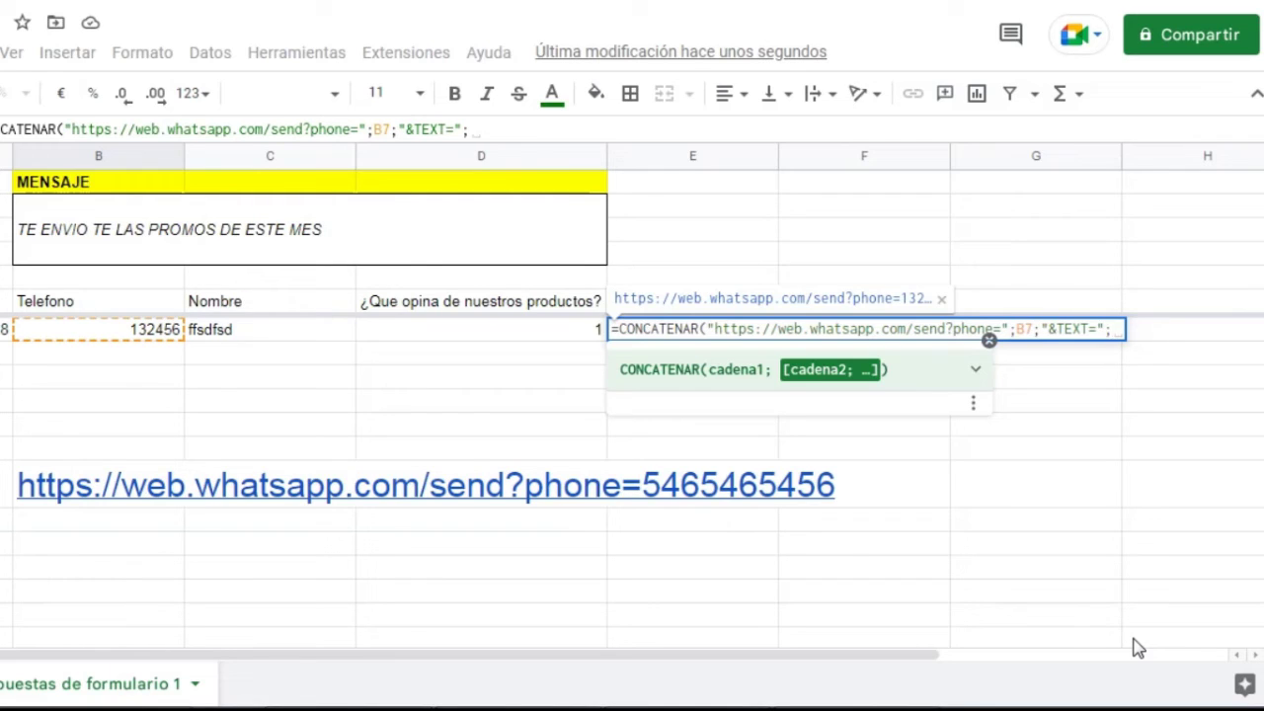
click(138, 235)
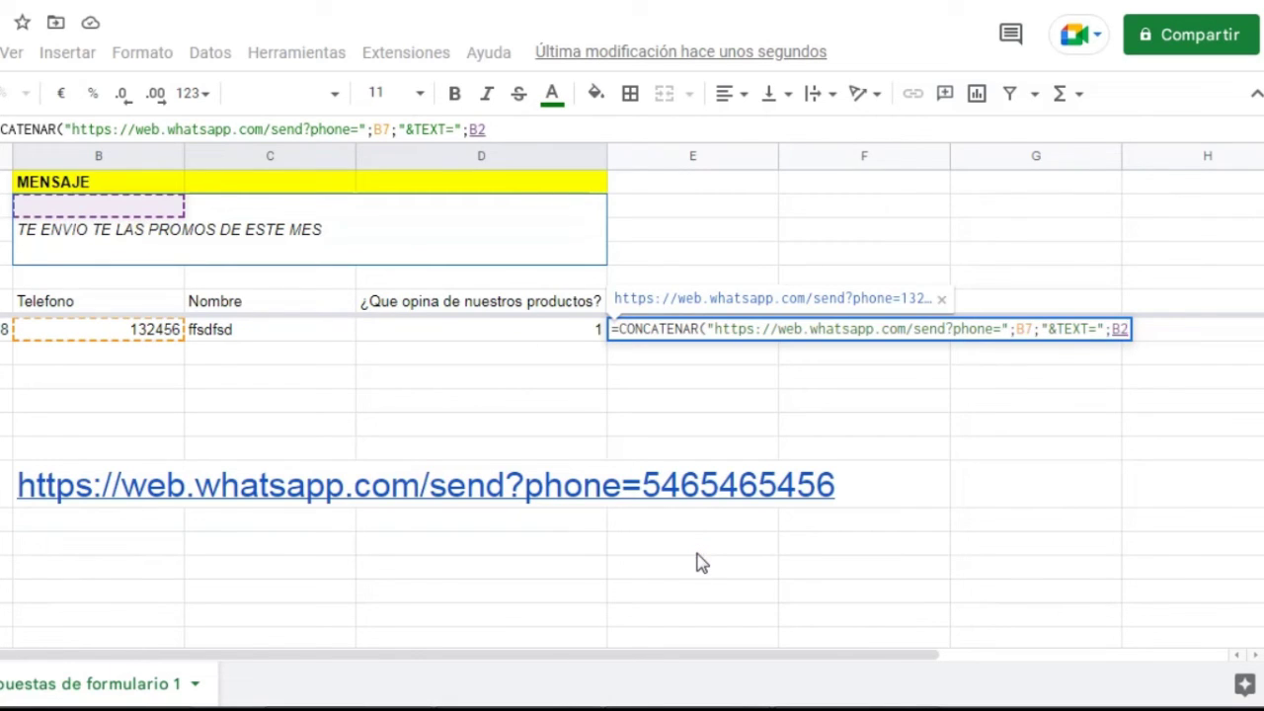
text())
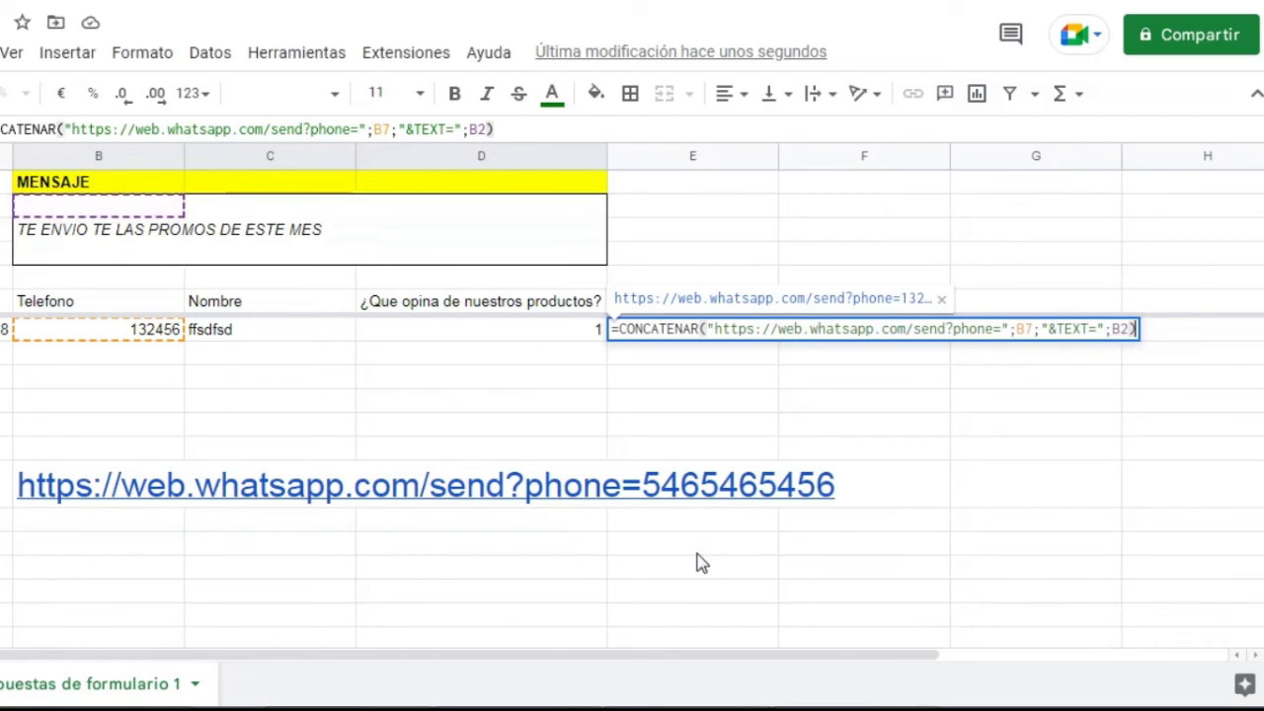
key(Return)
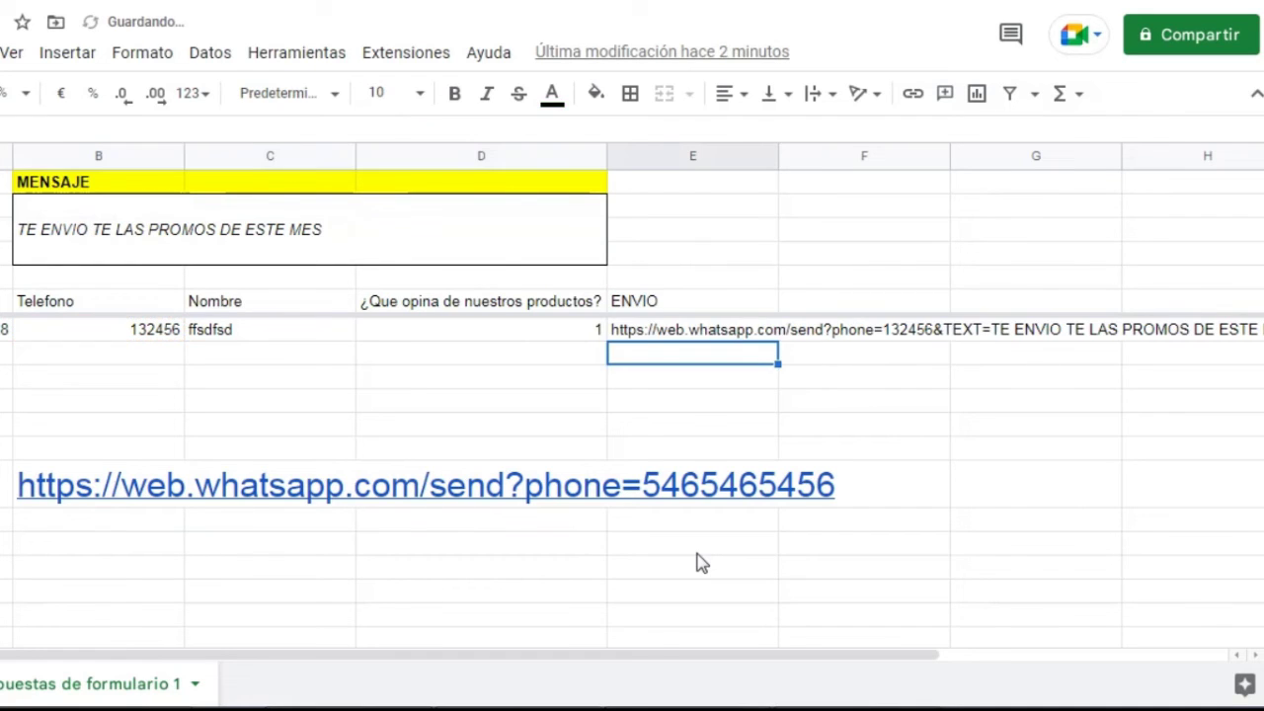
key(Up)
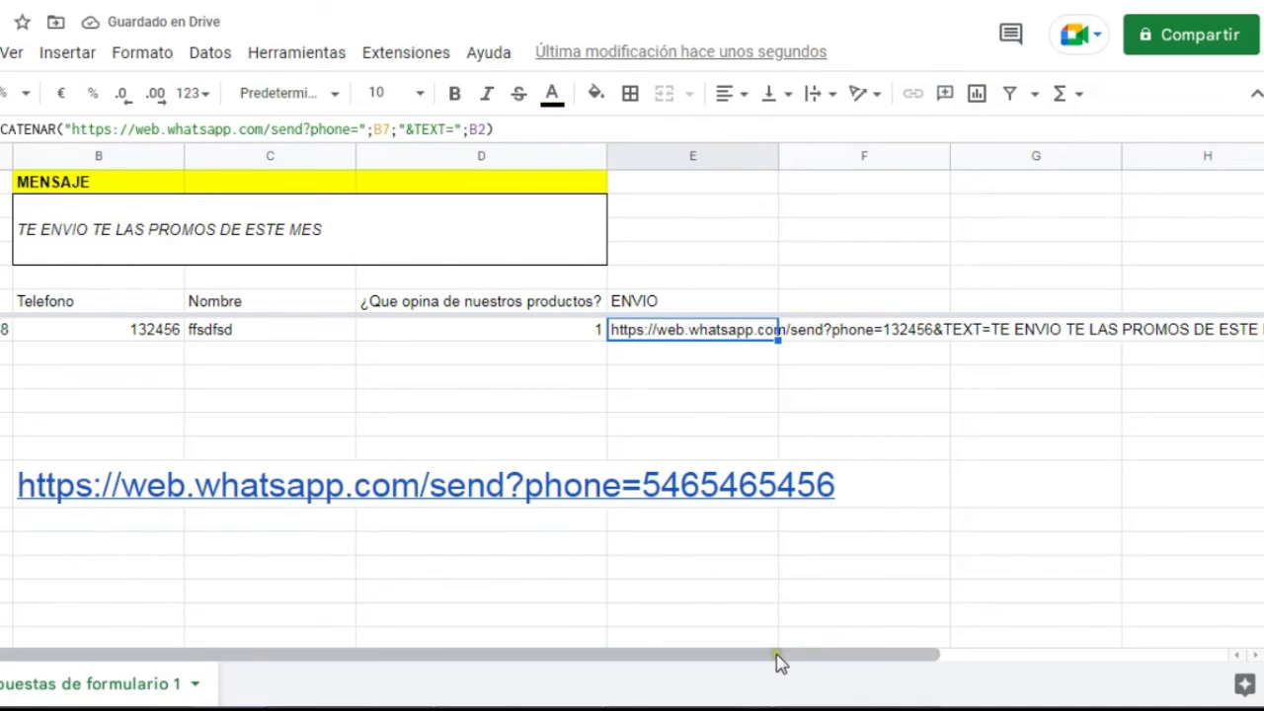
drag(777, 659, 1057, 678)
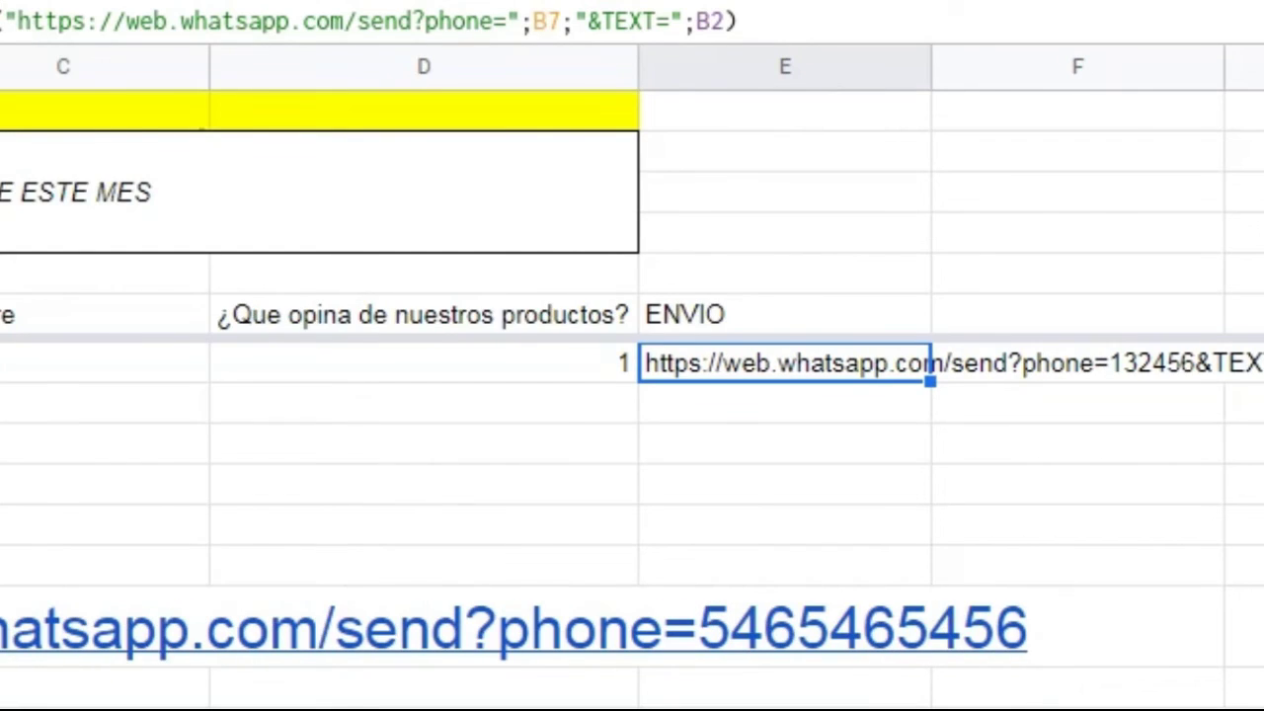
click(716, 439)
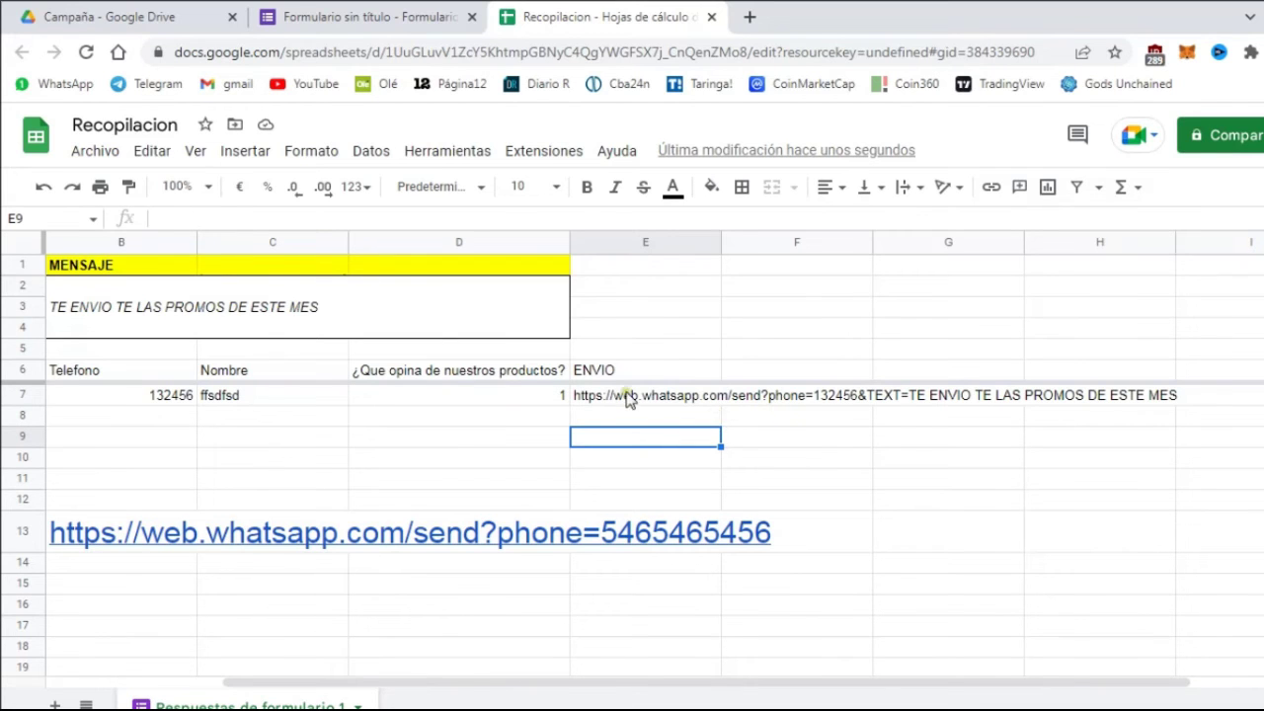
click(628, 396)
click(628, 396)
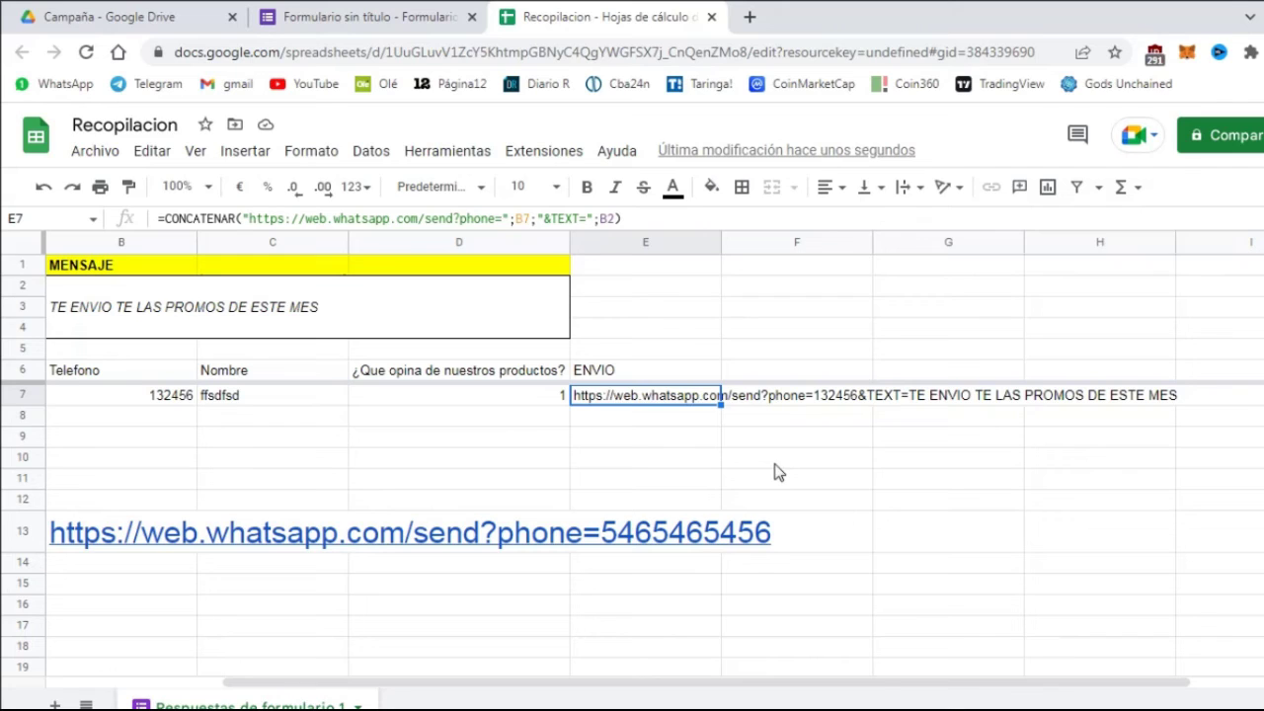
key(F2)
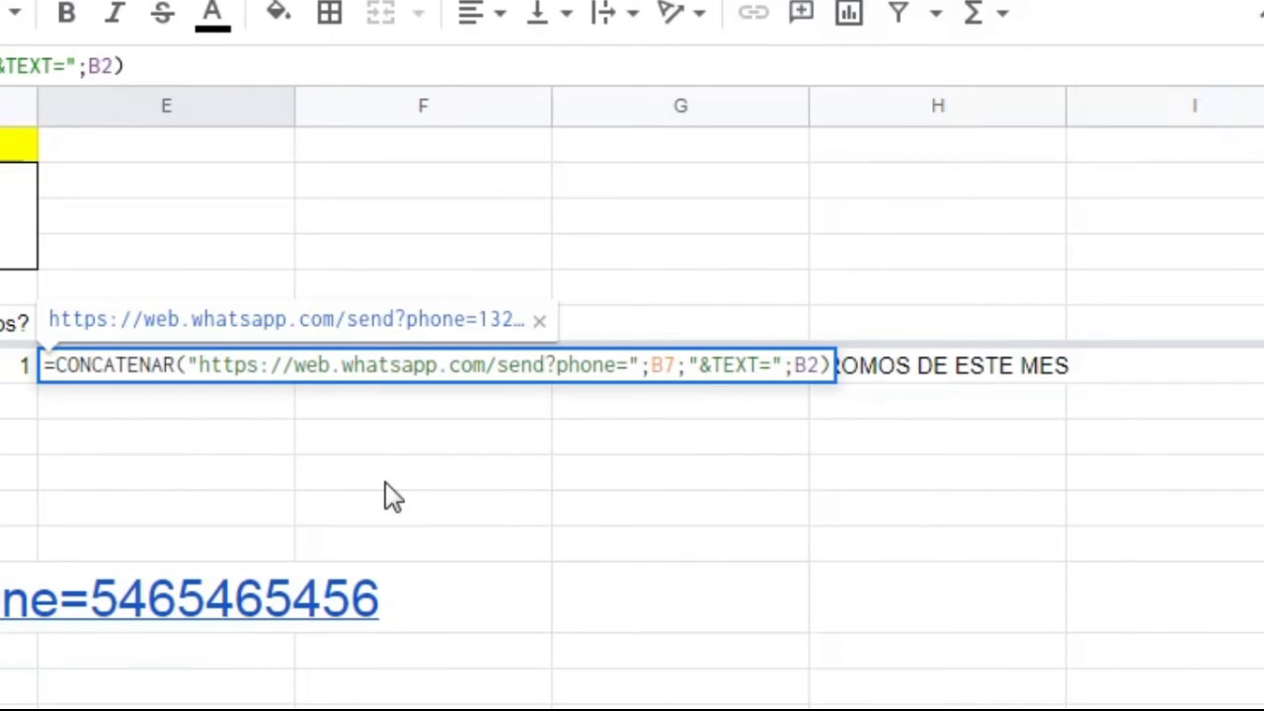
- Wrap E7's CONCATENAR formula in HIPERVINCULO with the label "ENVIAR"
text(HIPERVINCULO)
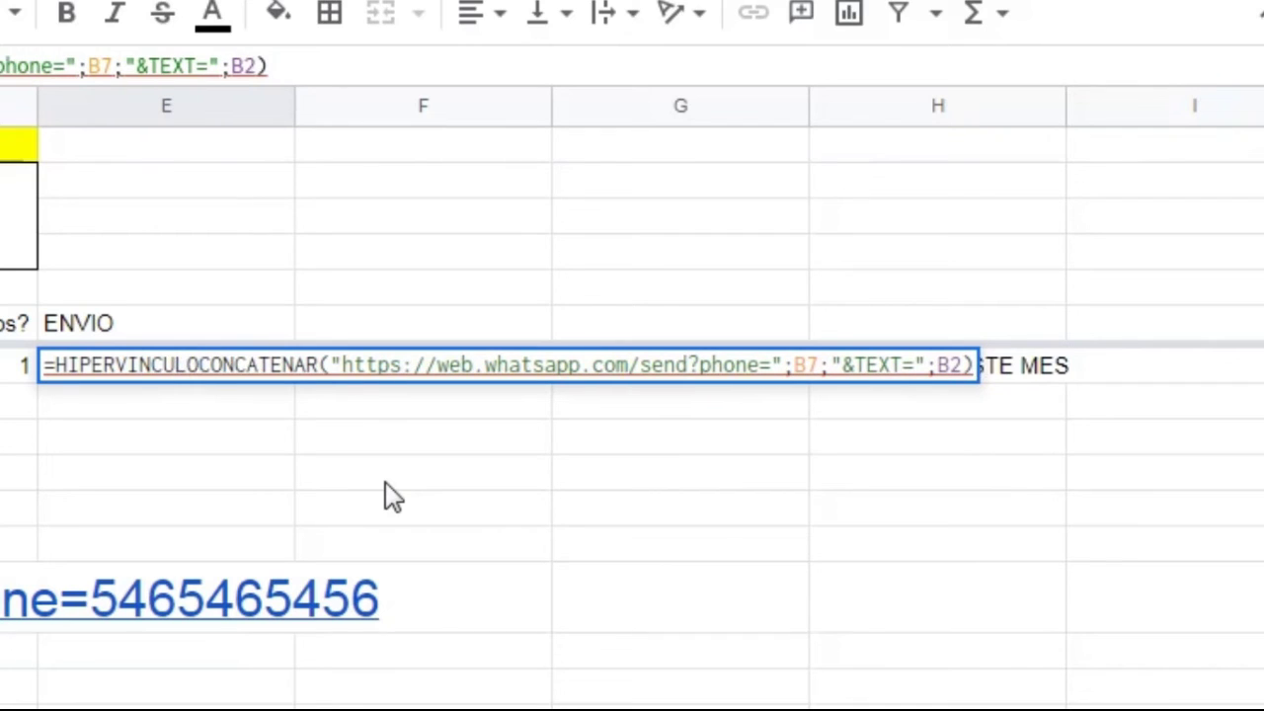
text(()
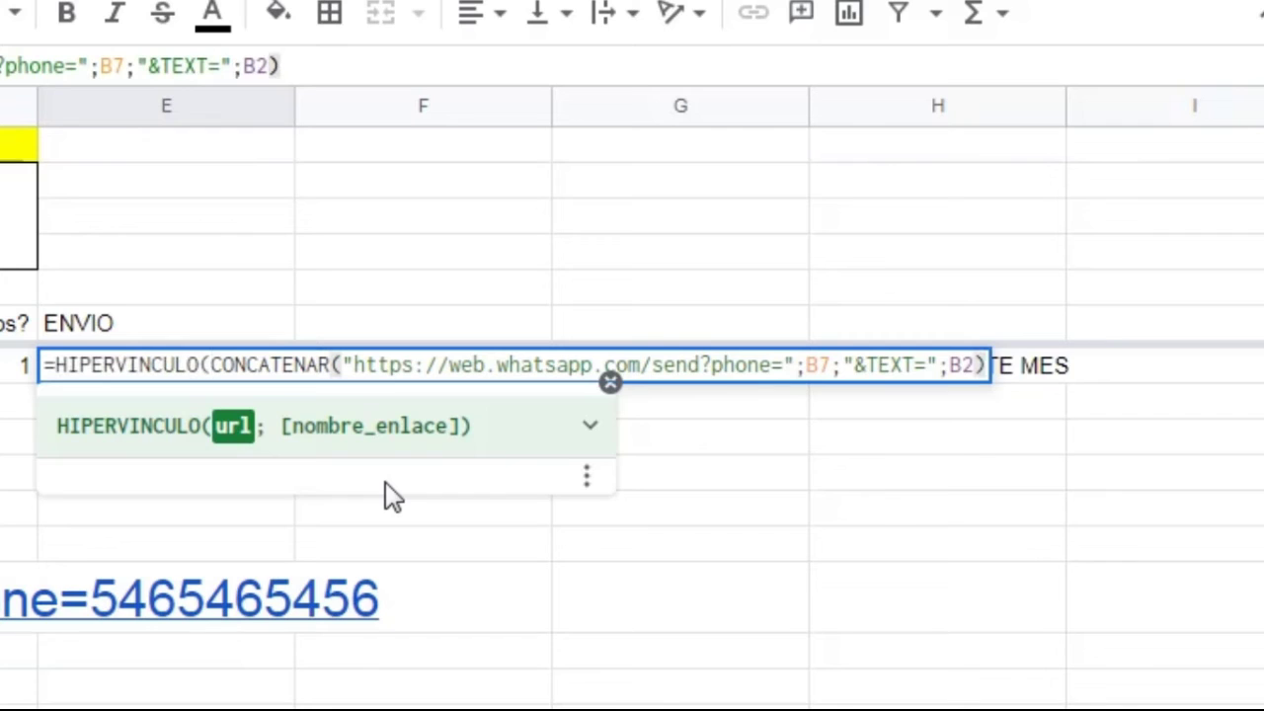
text(;)
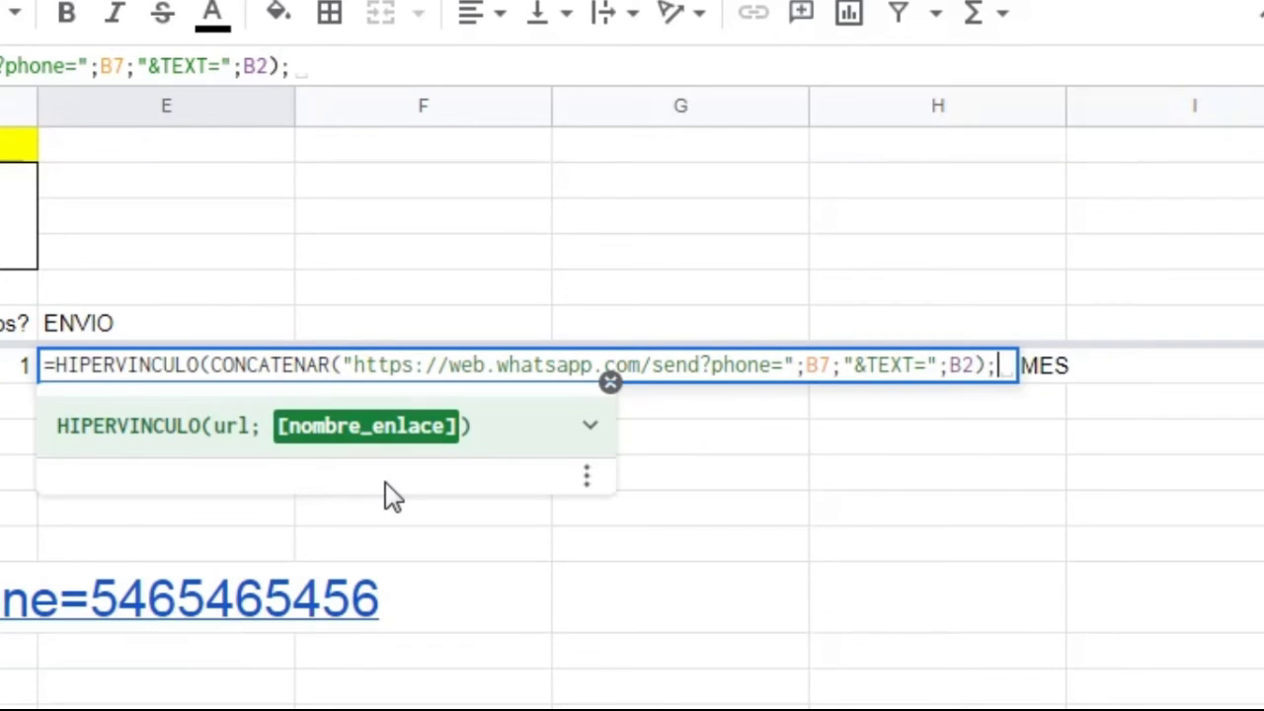
text(")
text(ENVIAR"))
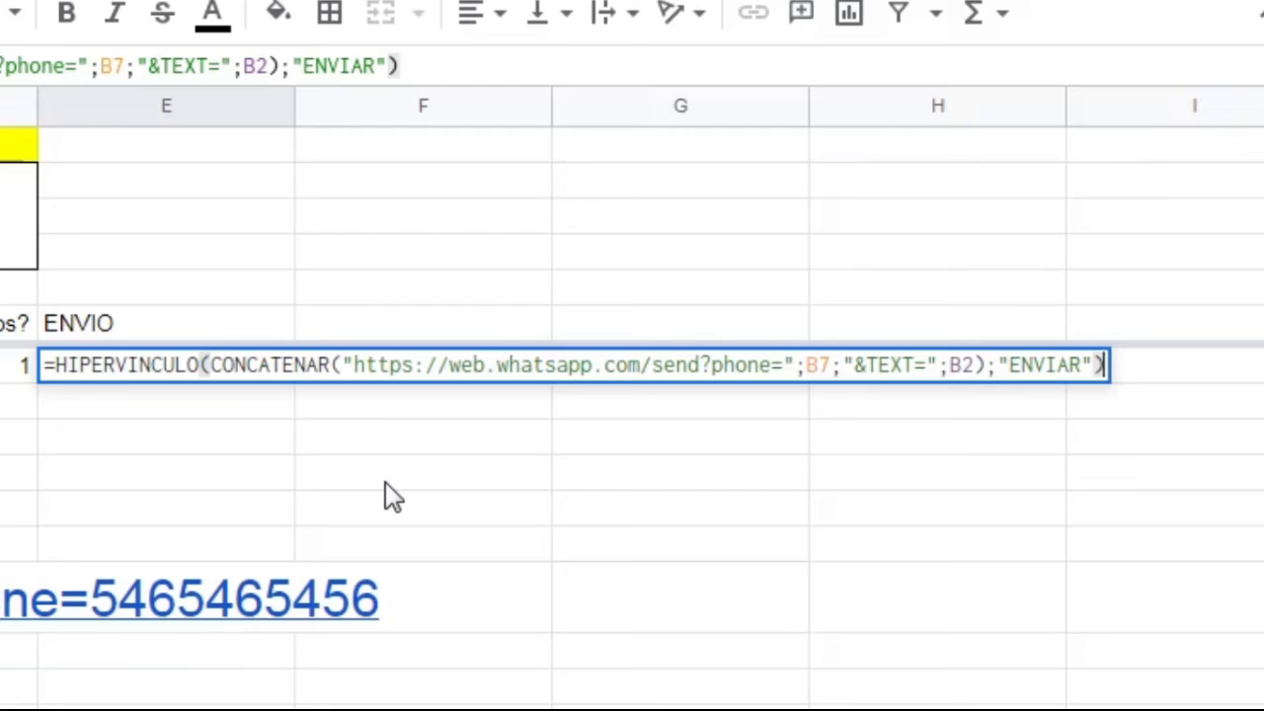
key(Return)
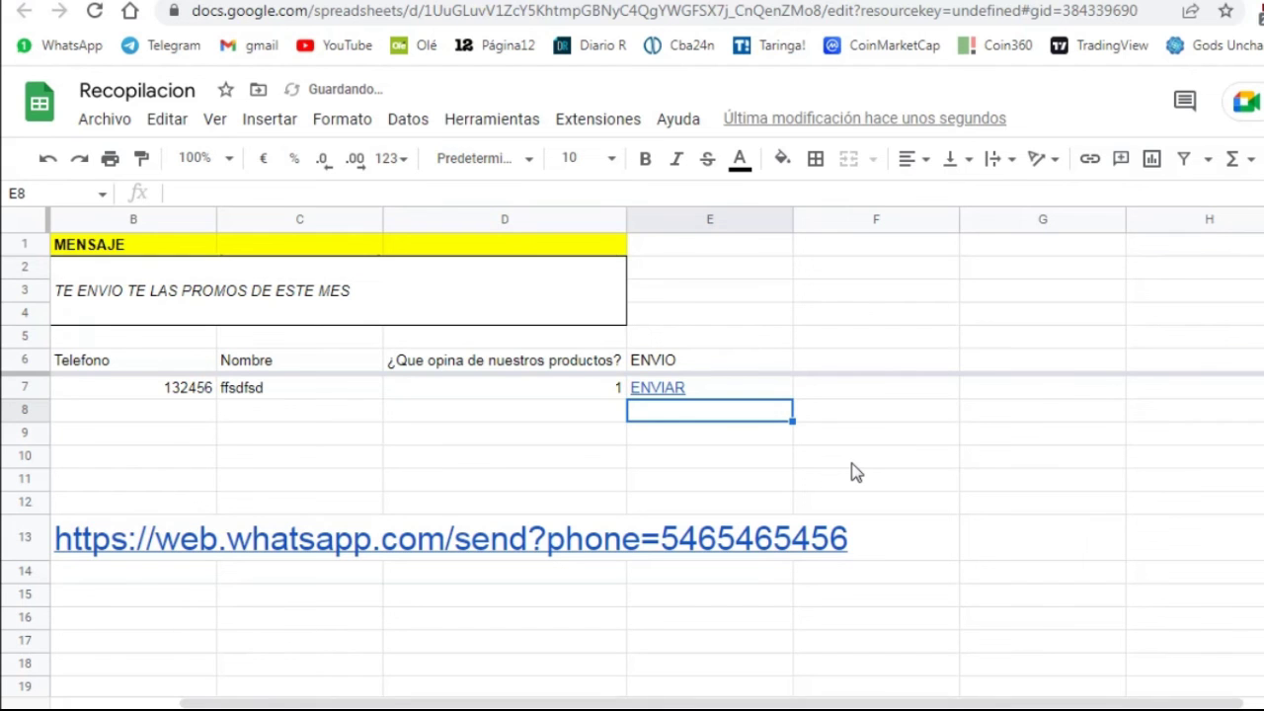
click(726, 388)
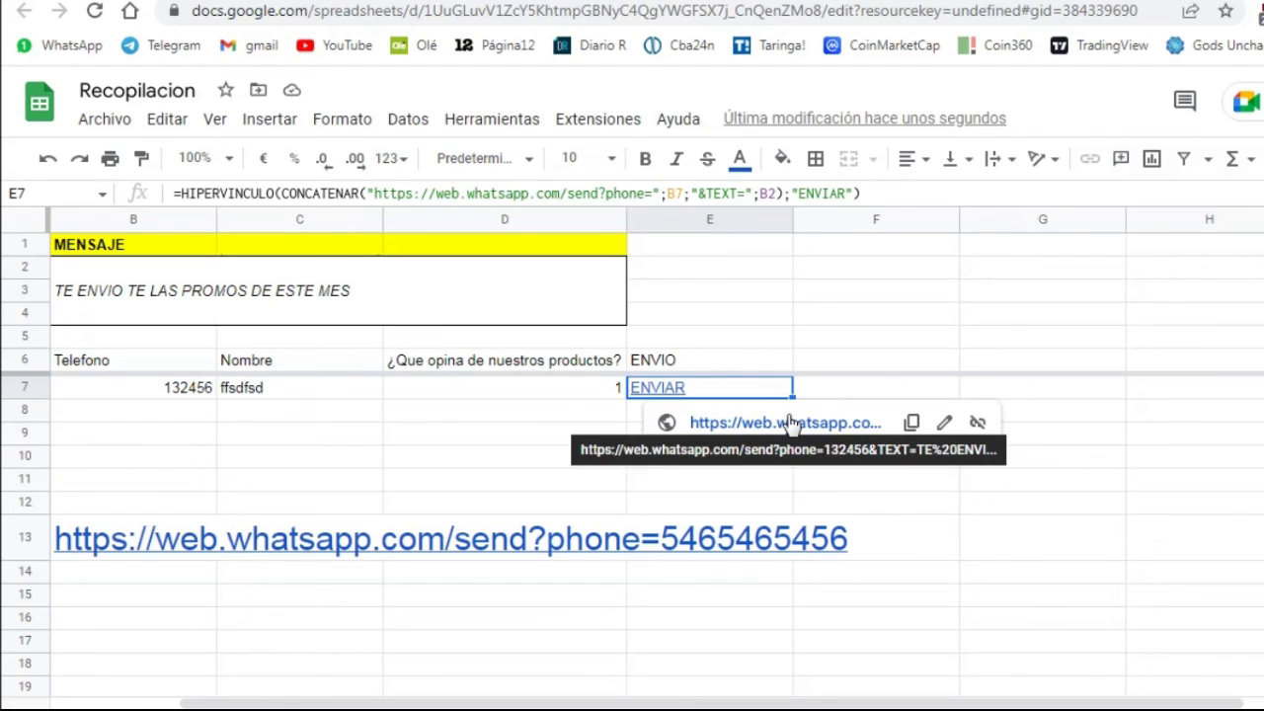
- Open the live form from the Google Forms responses page
click(550, 419)
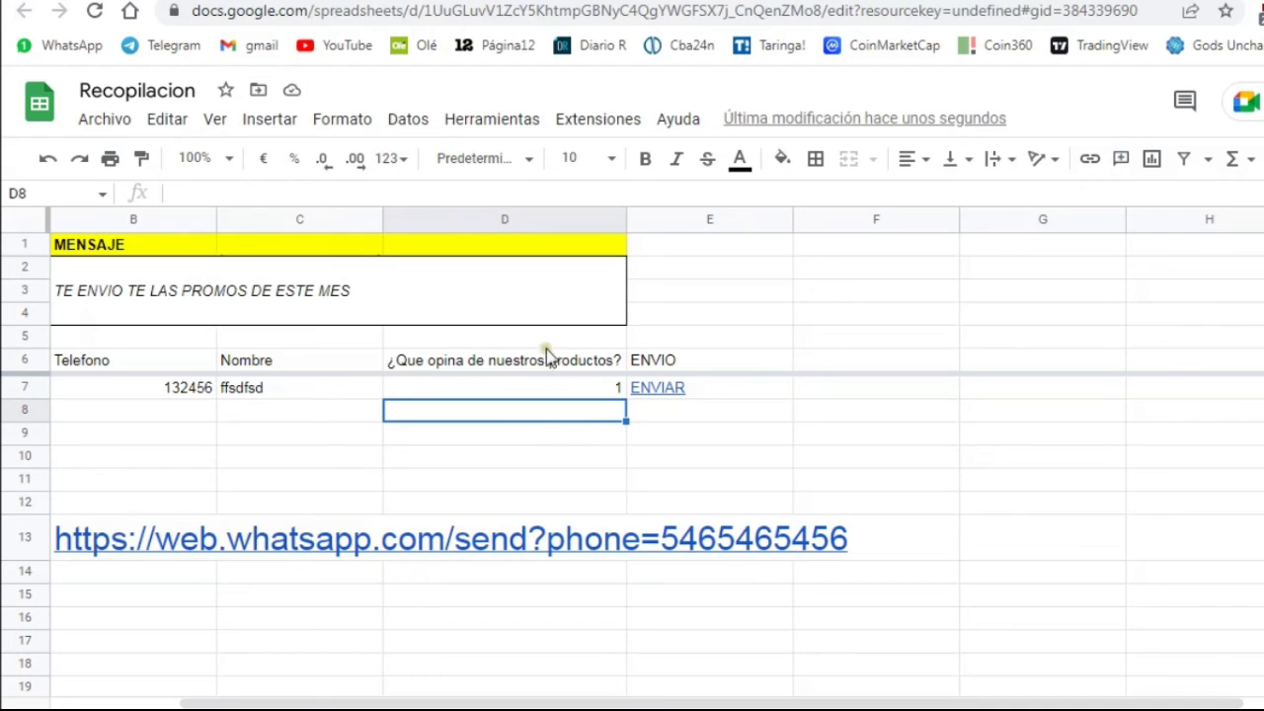
key(ctrl+Tab)
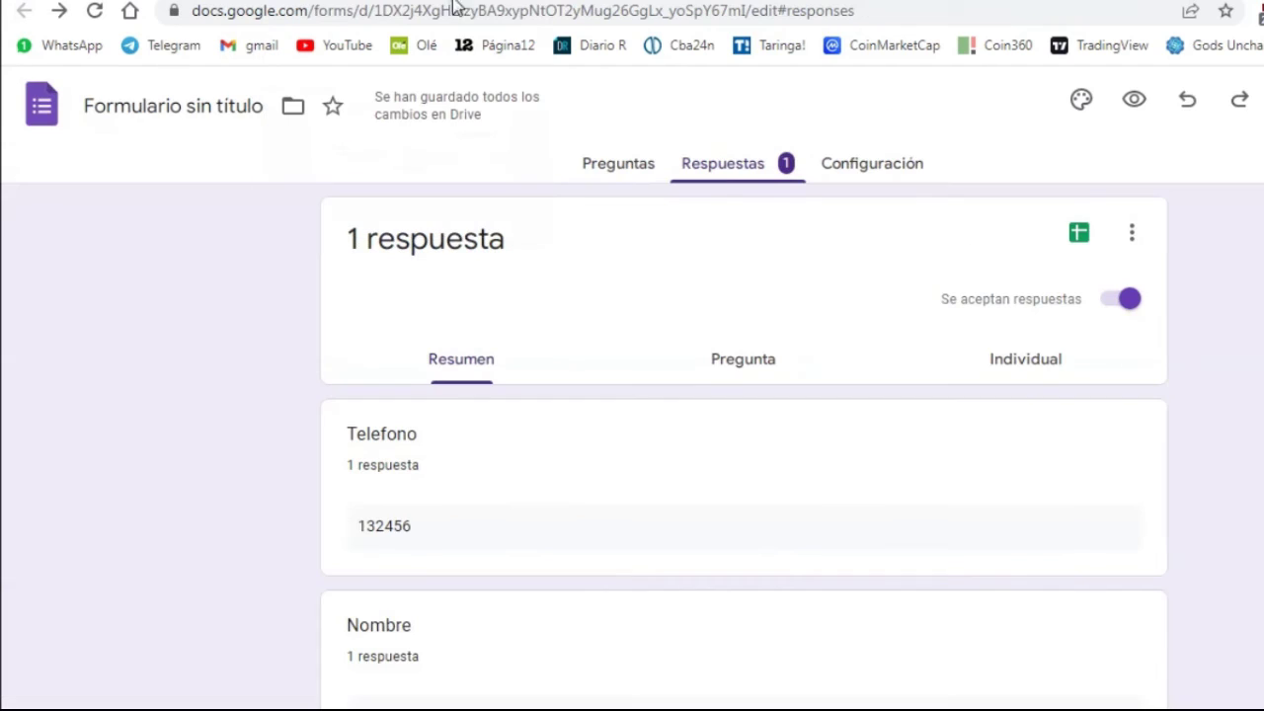
click(743, 161)
click(1126, 96)
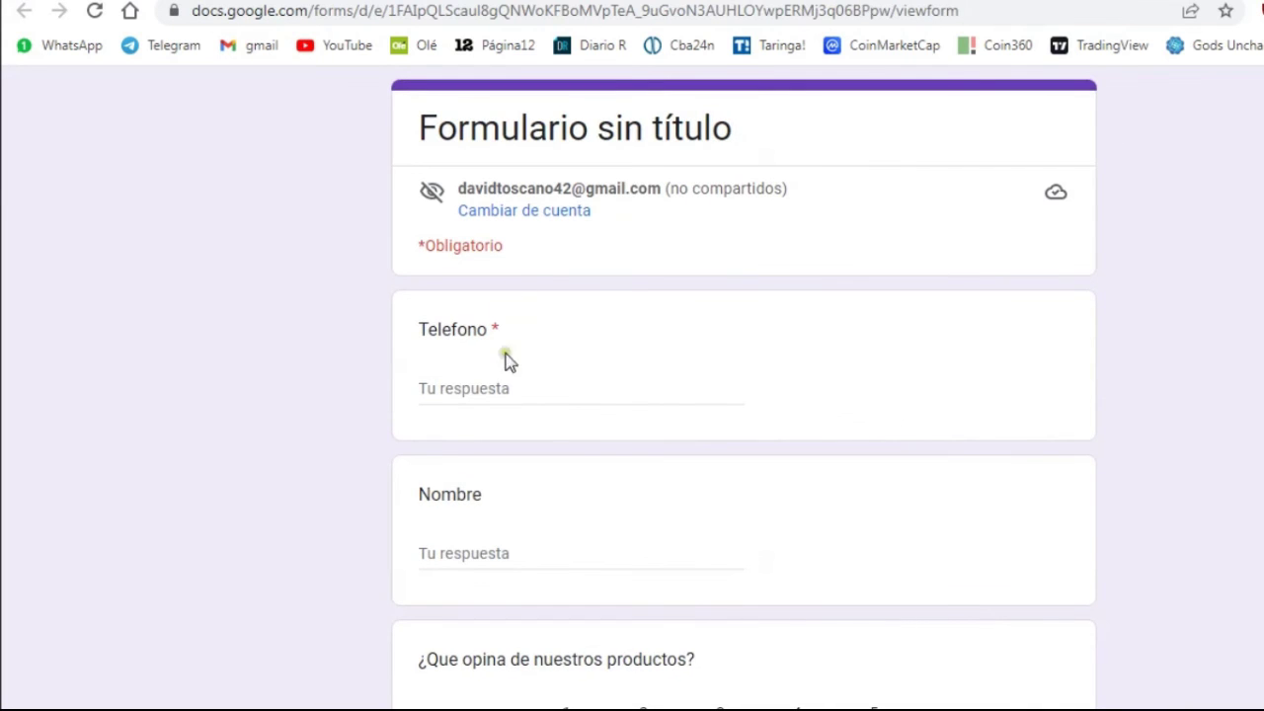
- Enter a test phone number and name, rate the products 2, and submit
click(511, 383)
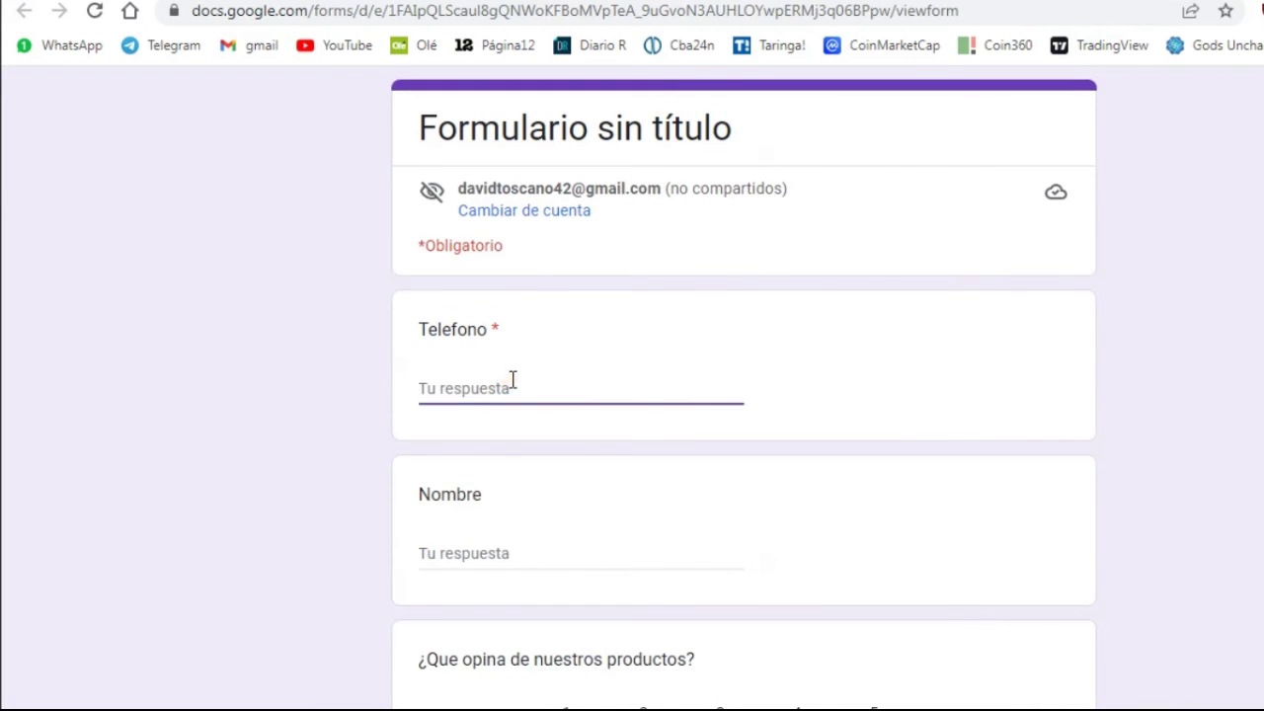
text(789456)
click(487, 546)
text(AS)
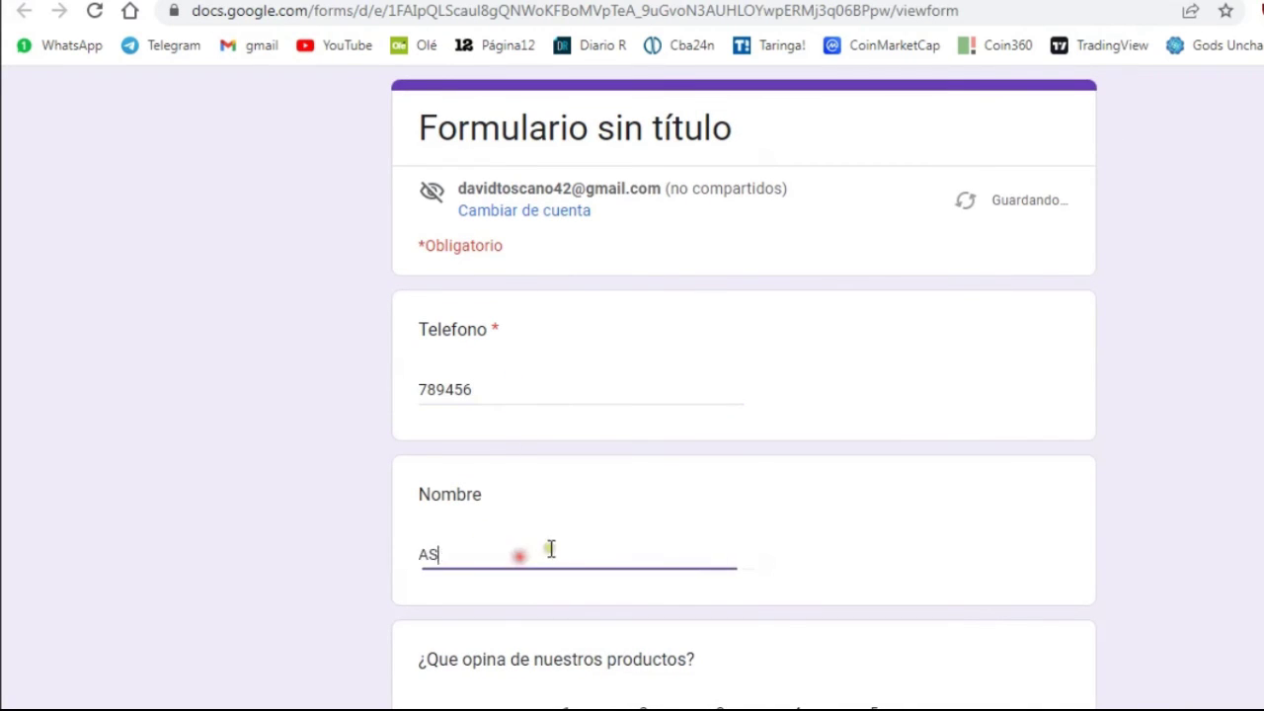
text(DDAS)
scroll(573, 541, down, 1)
click(643, 655)
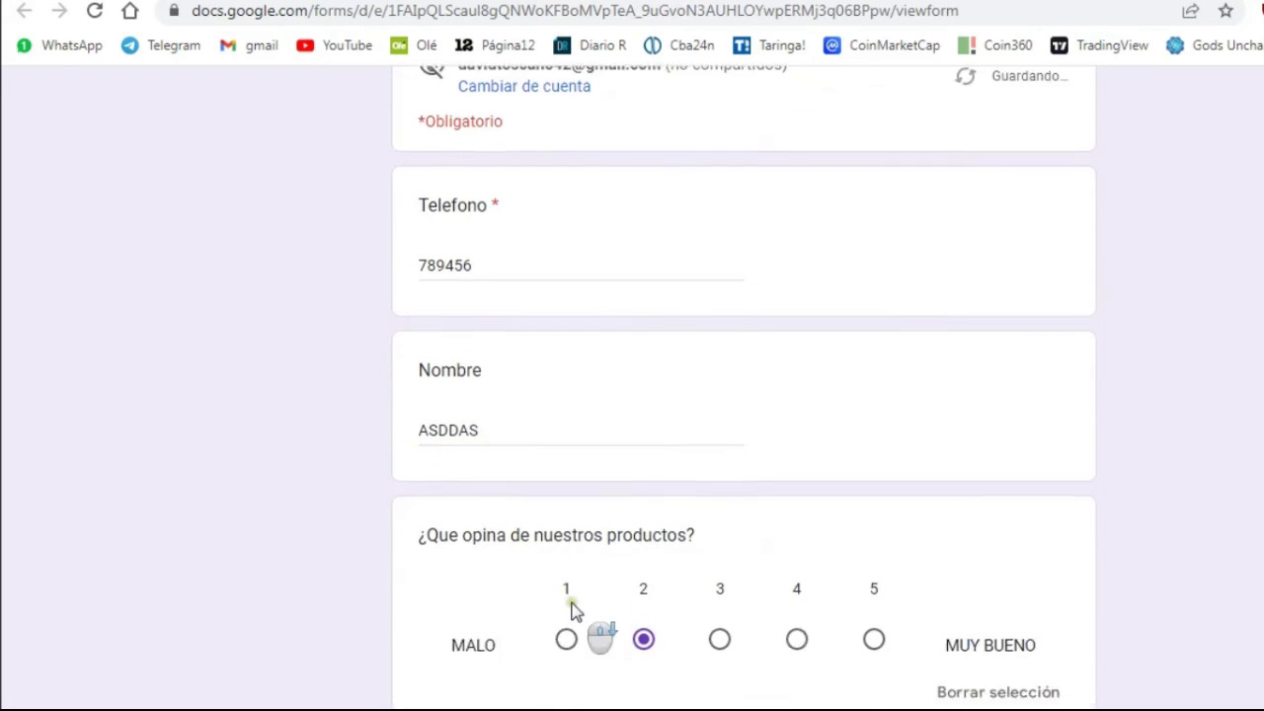
scroll(573, 606, down, 2)
click(445, 568)
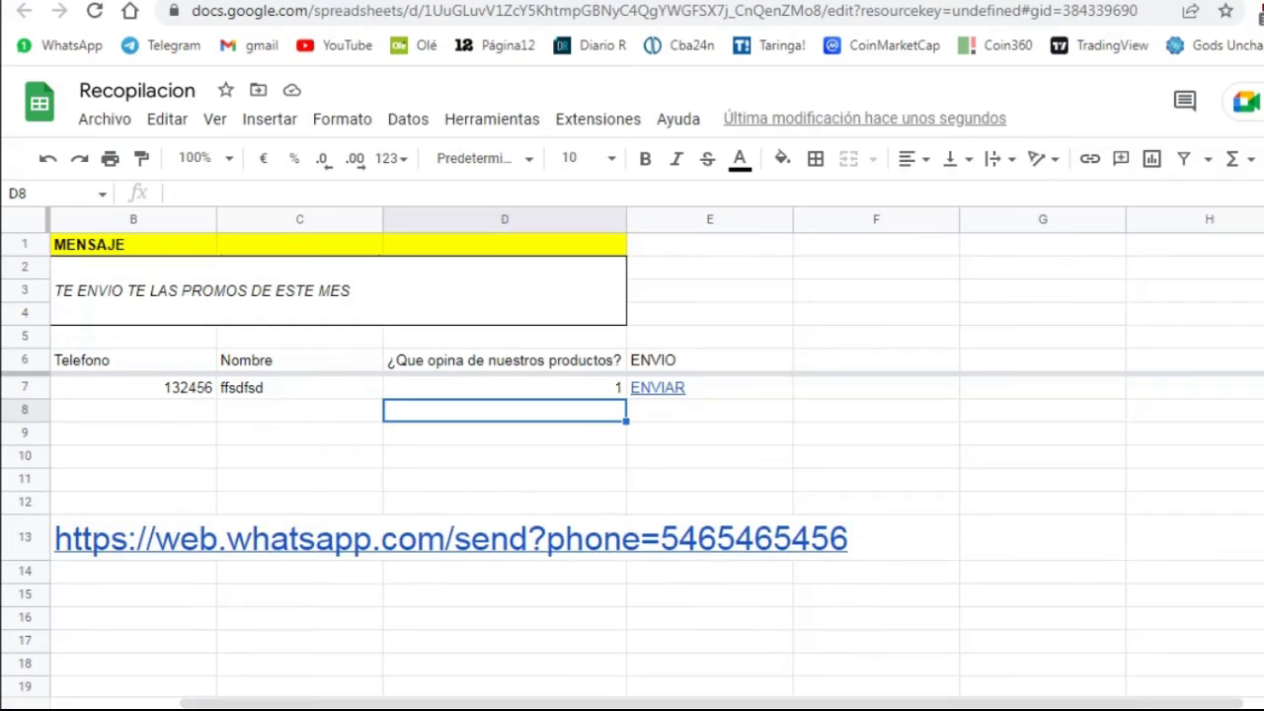
- Fill the ENVIAR link formula from E7 down into E8
click(446, 464)
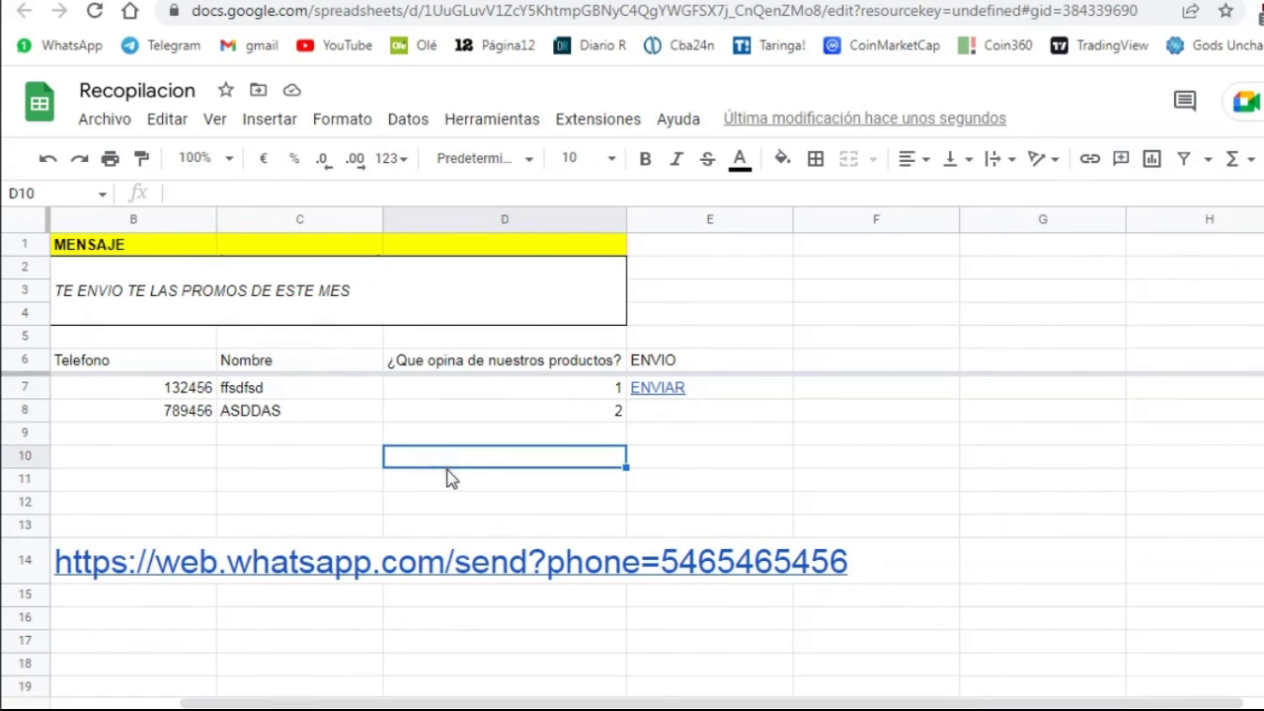
click(166, 410)
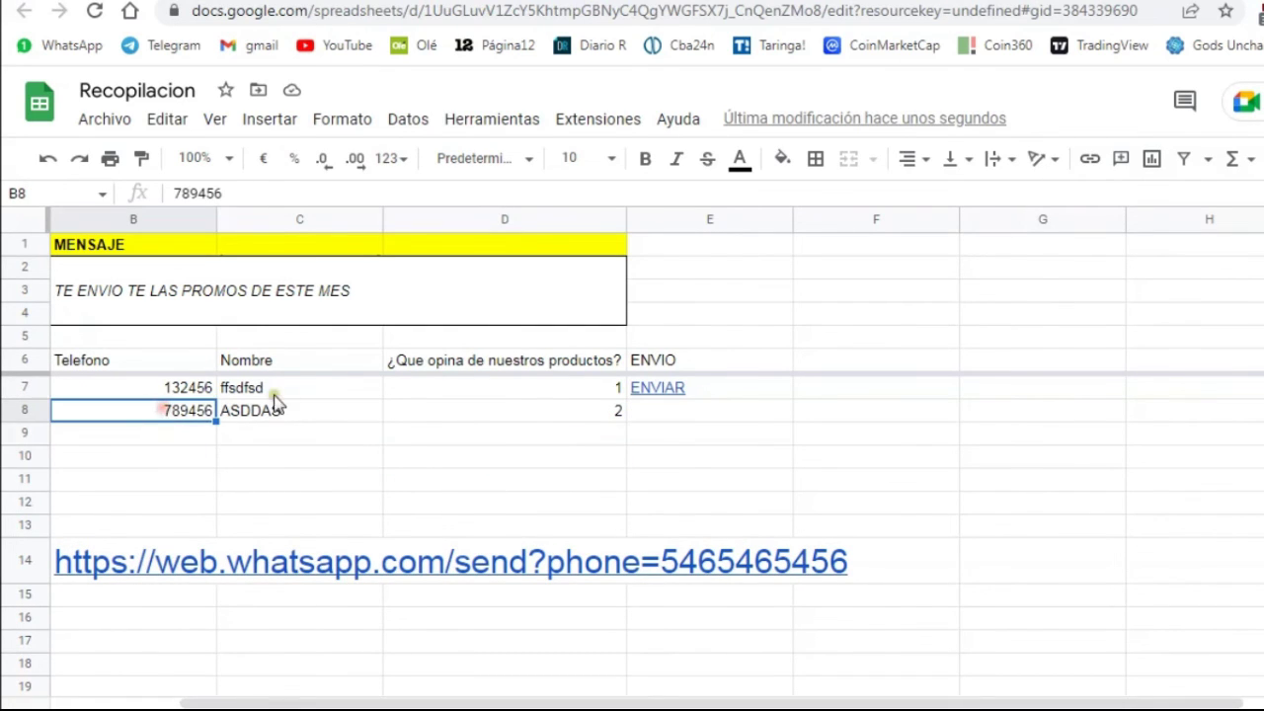
click(690, 412)
click(652, 417)
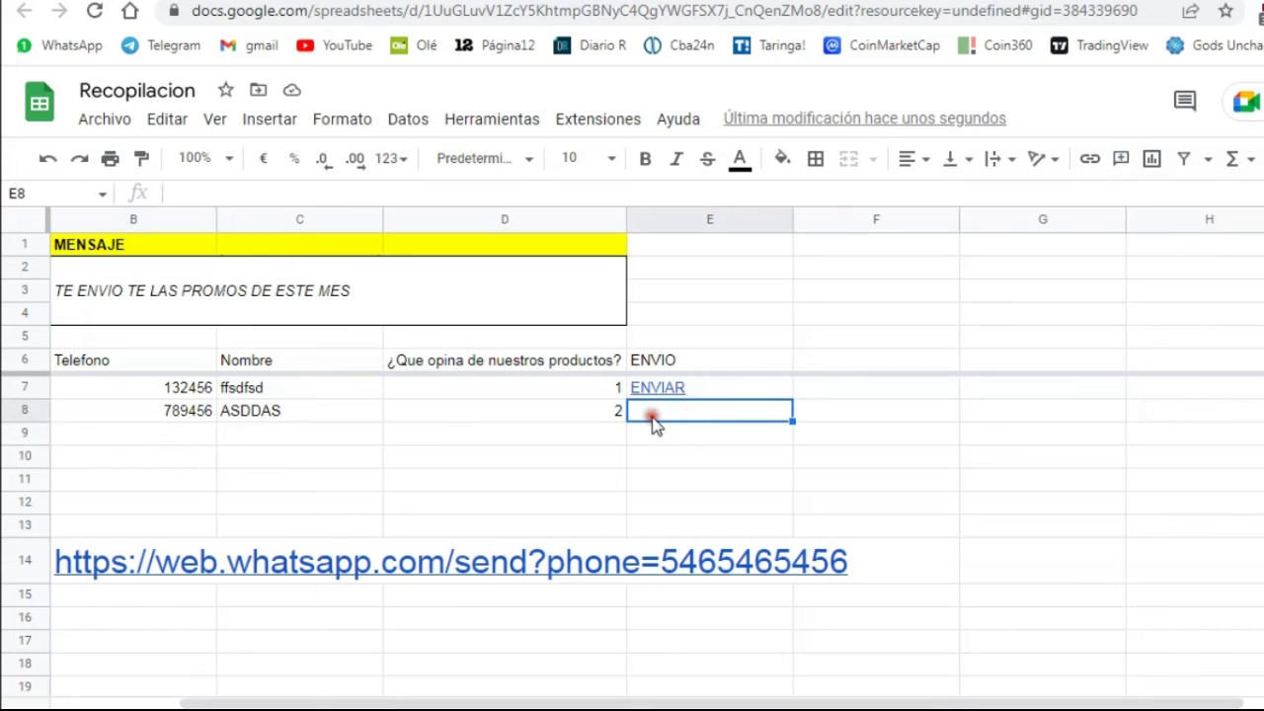
click(743, 393)
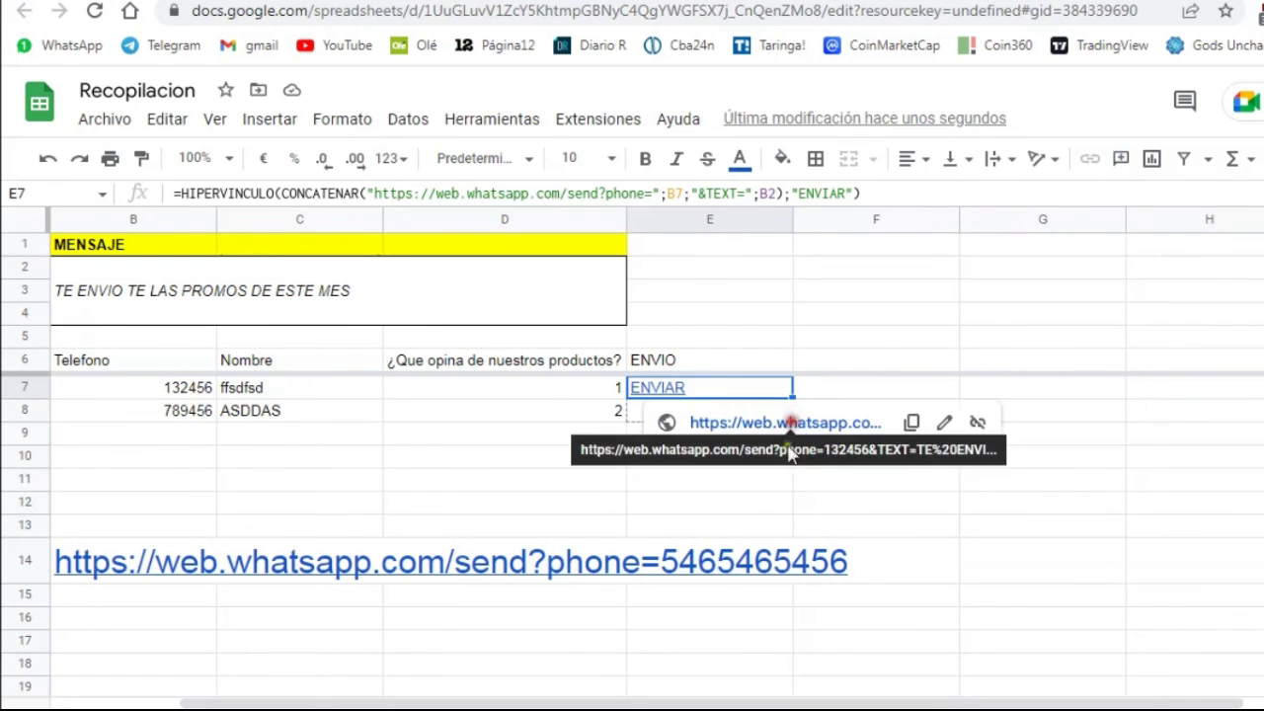
drag(750, 390, 744, 504)
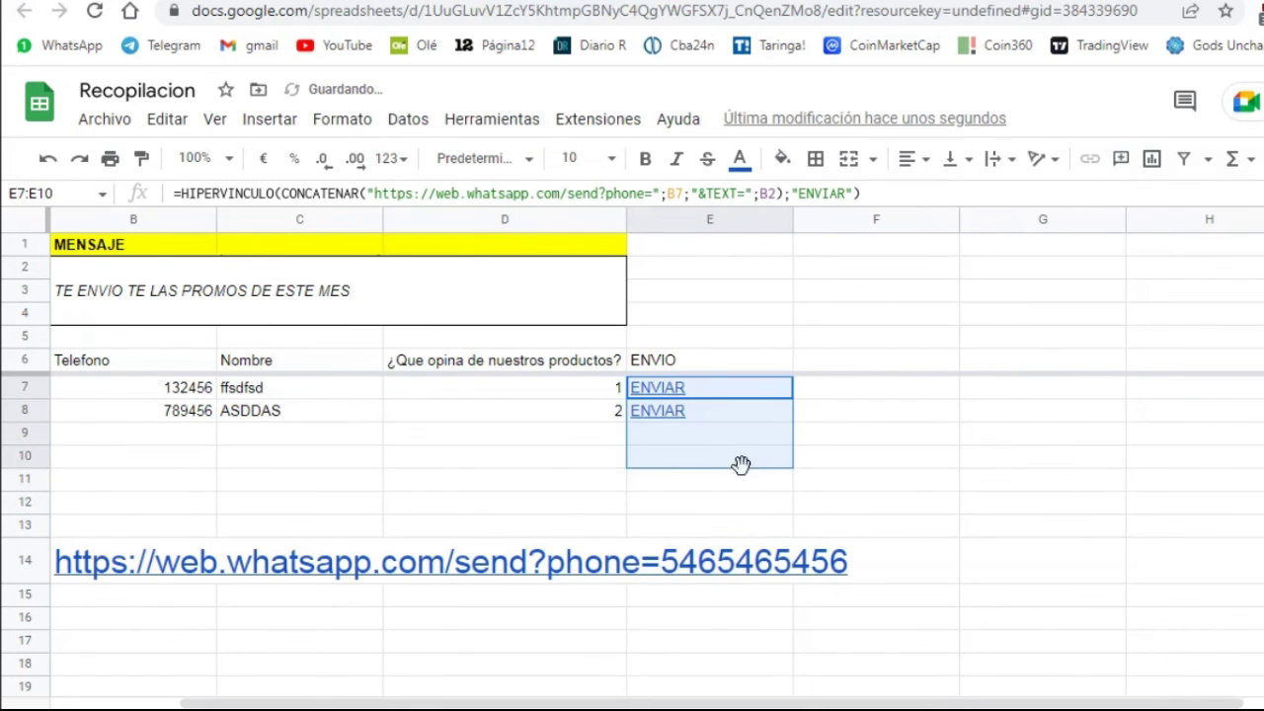
drag(745, 505, 740, 510)
- Verify the copied link formulas in rows 7 and 8 and the empty rows below
click(735, 508)
click(556, 457)
click(711, 437)
click(708, 482)
click(721, 414)
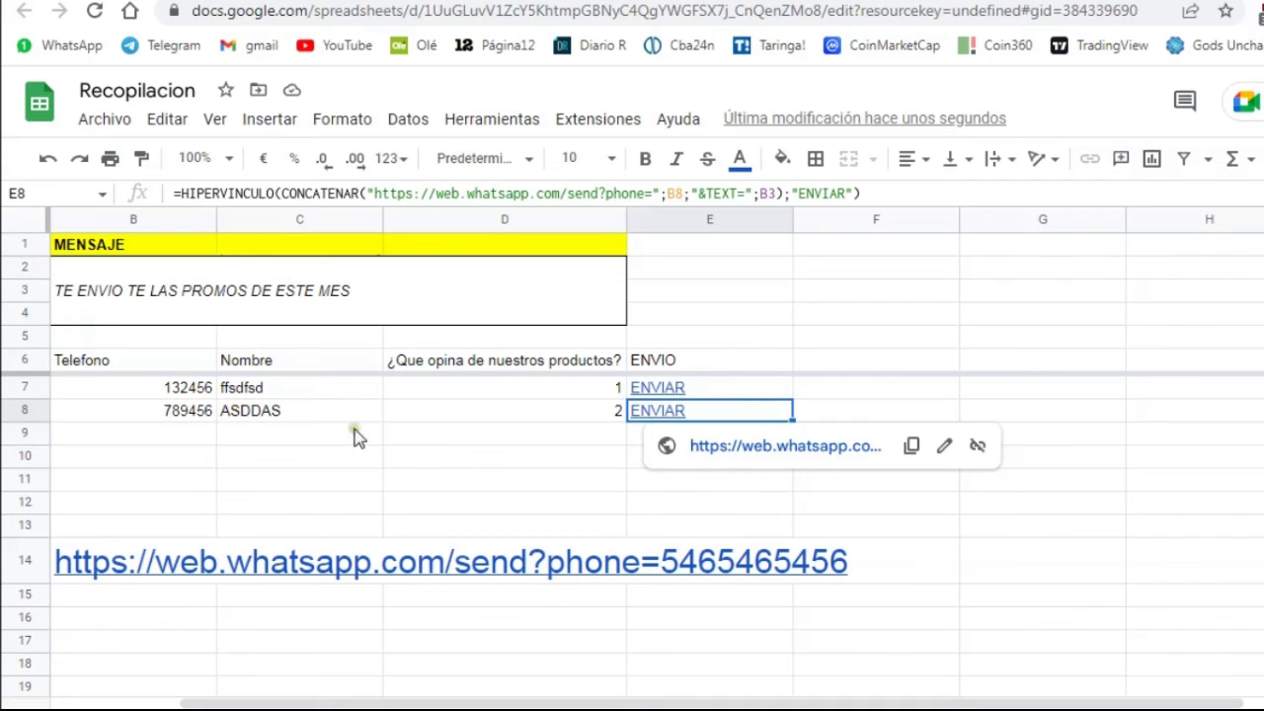
click(568, 435)
click(728, 387)
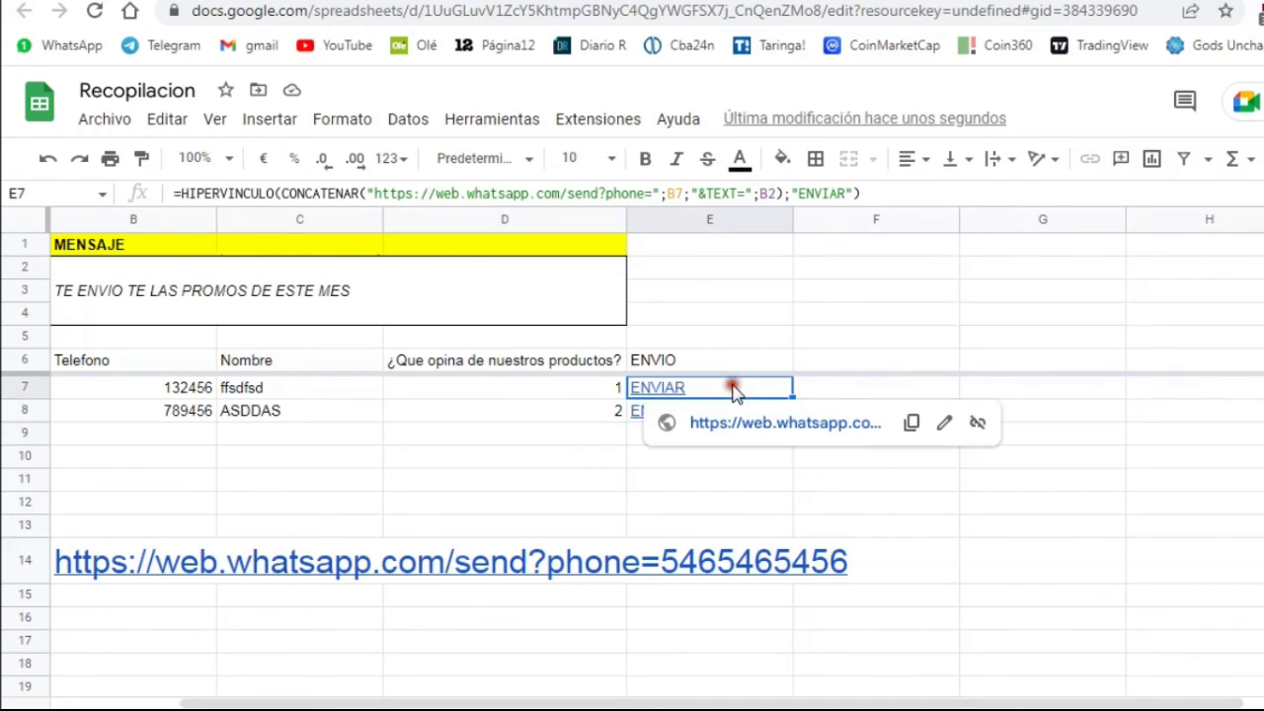
click(580, 457)
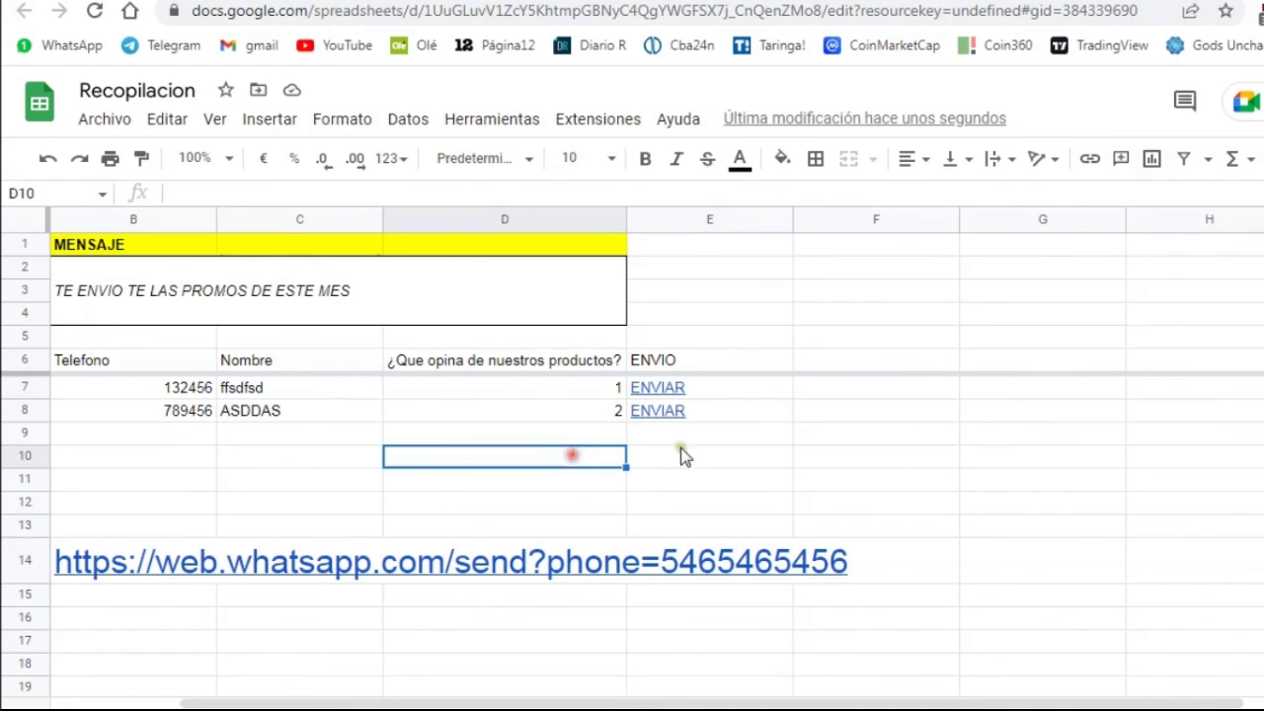
click(665, 414)
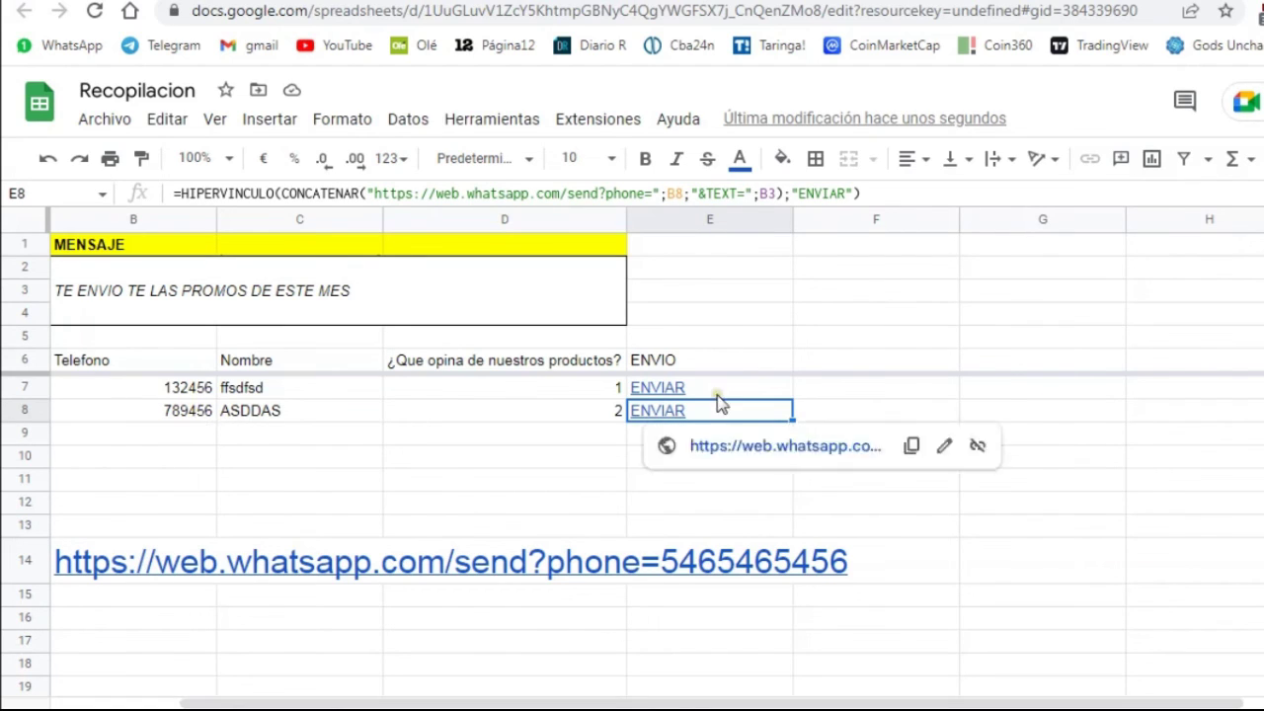
click(857, 363)
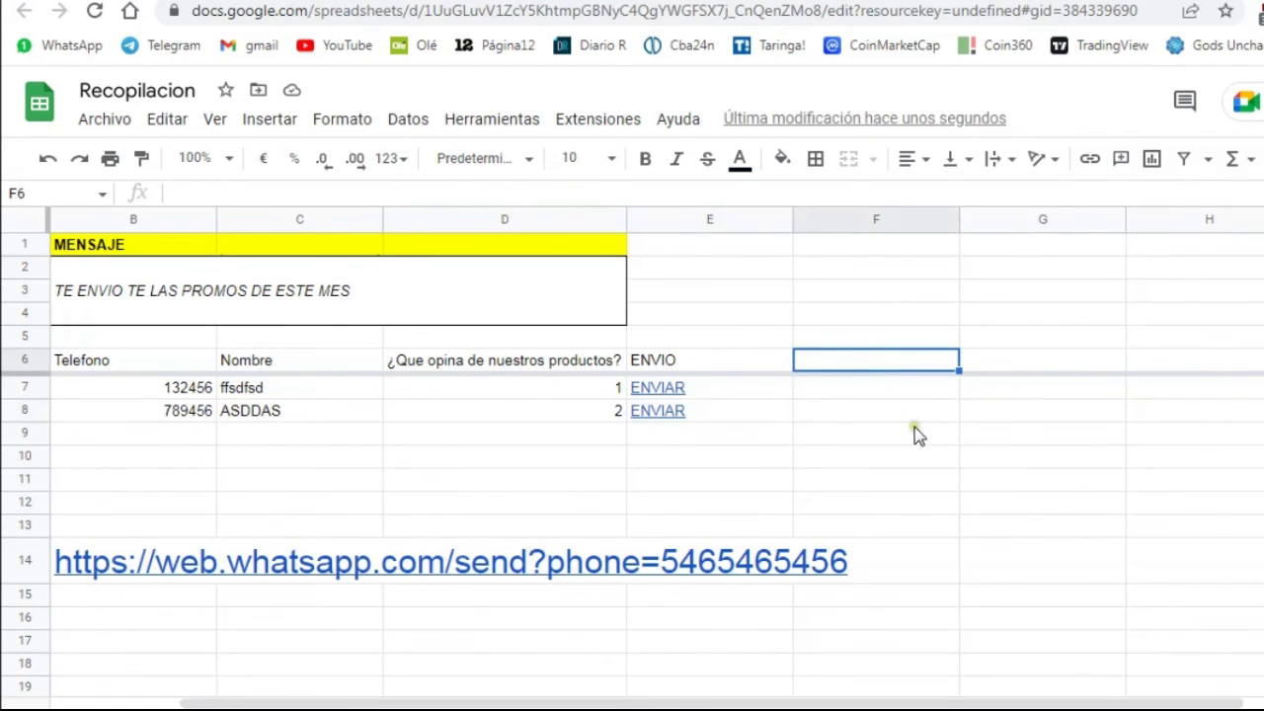
- Add an ENVIADO header in F6 with checkboxes in F7 and F8, then tick F7
text(ENVIADO)
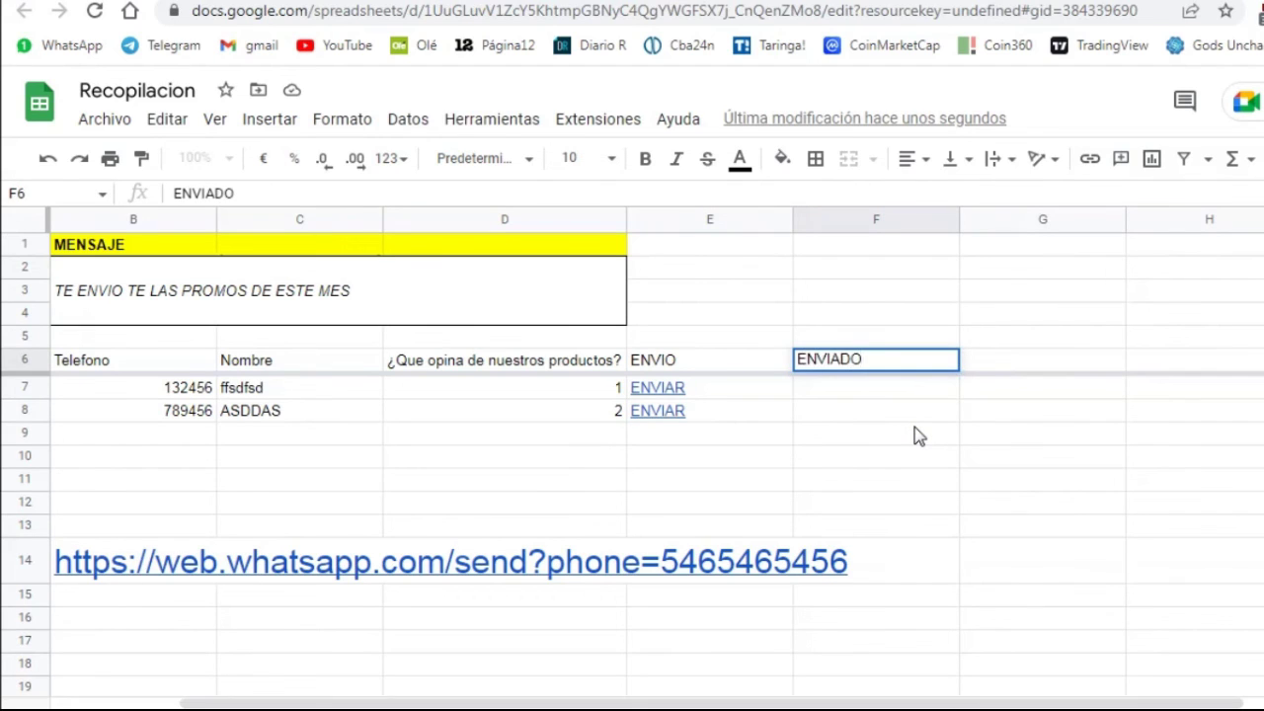
key(ctrl+Return)
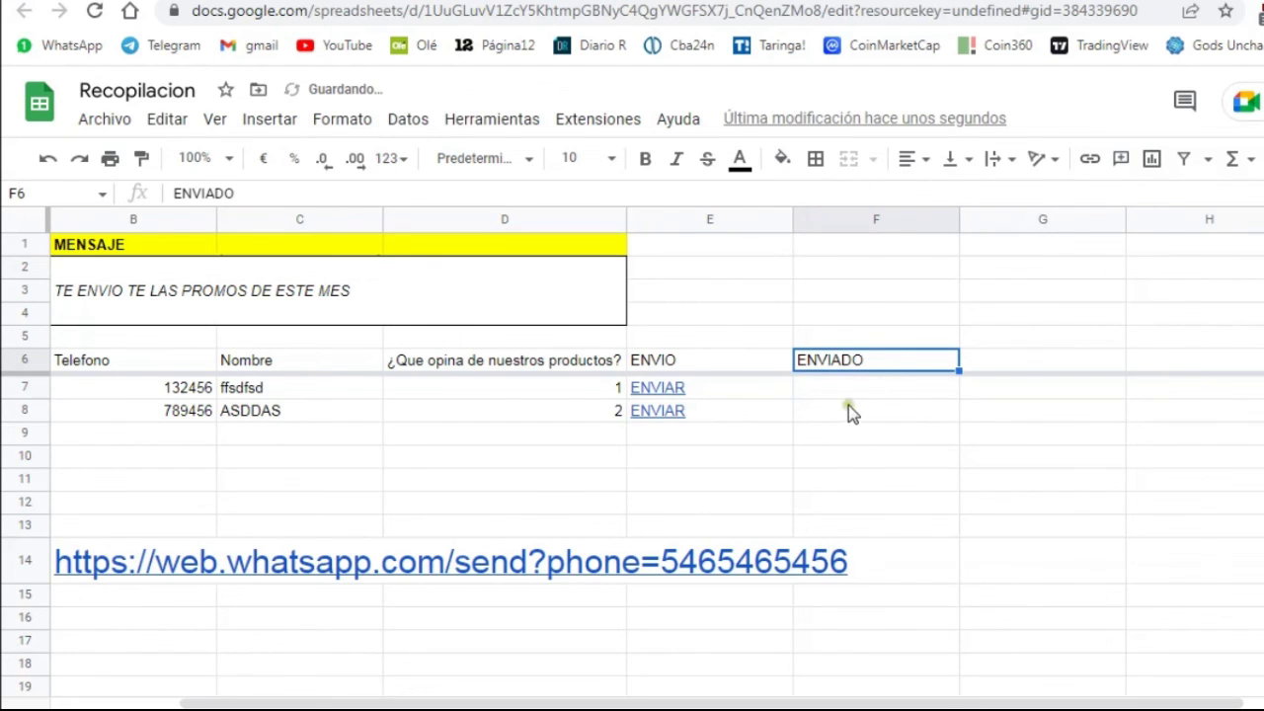
click(848, 393)
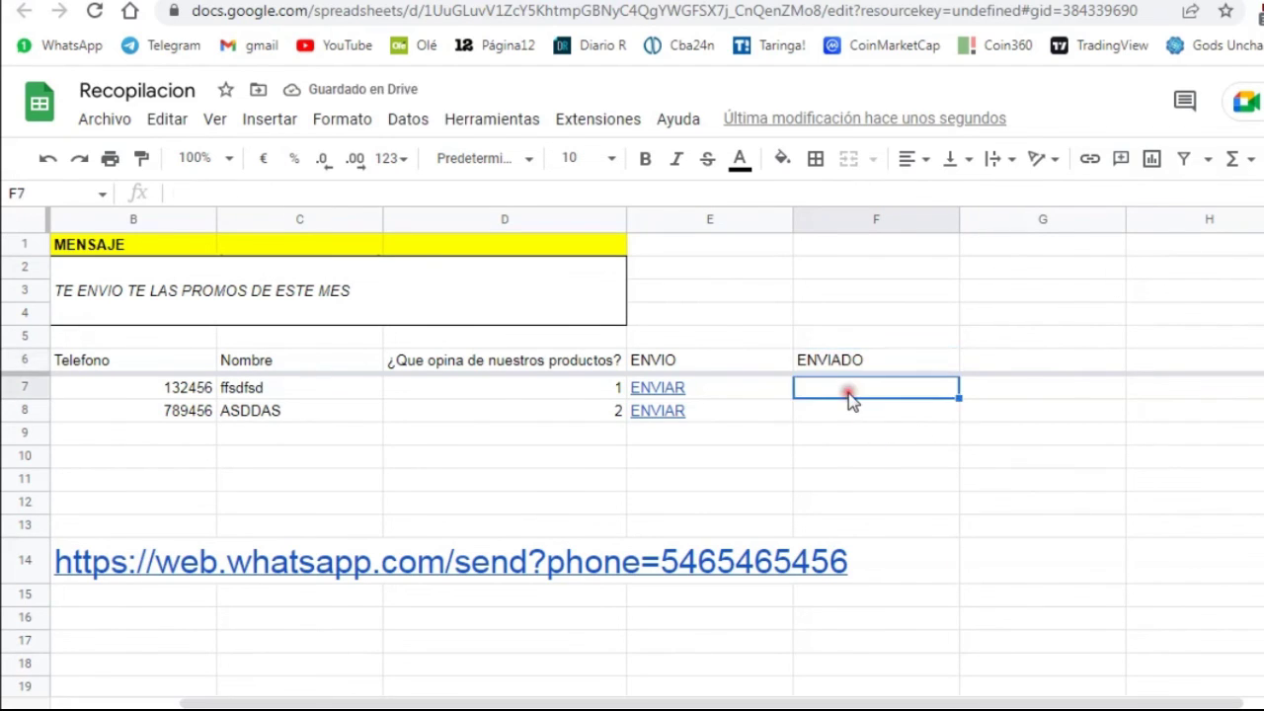
click(271, 120)
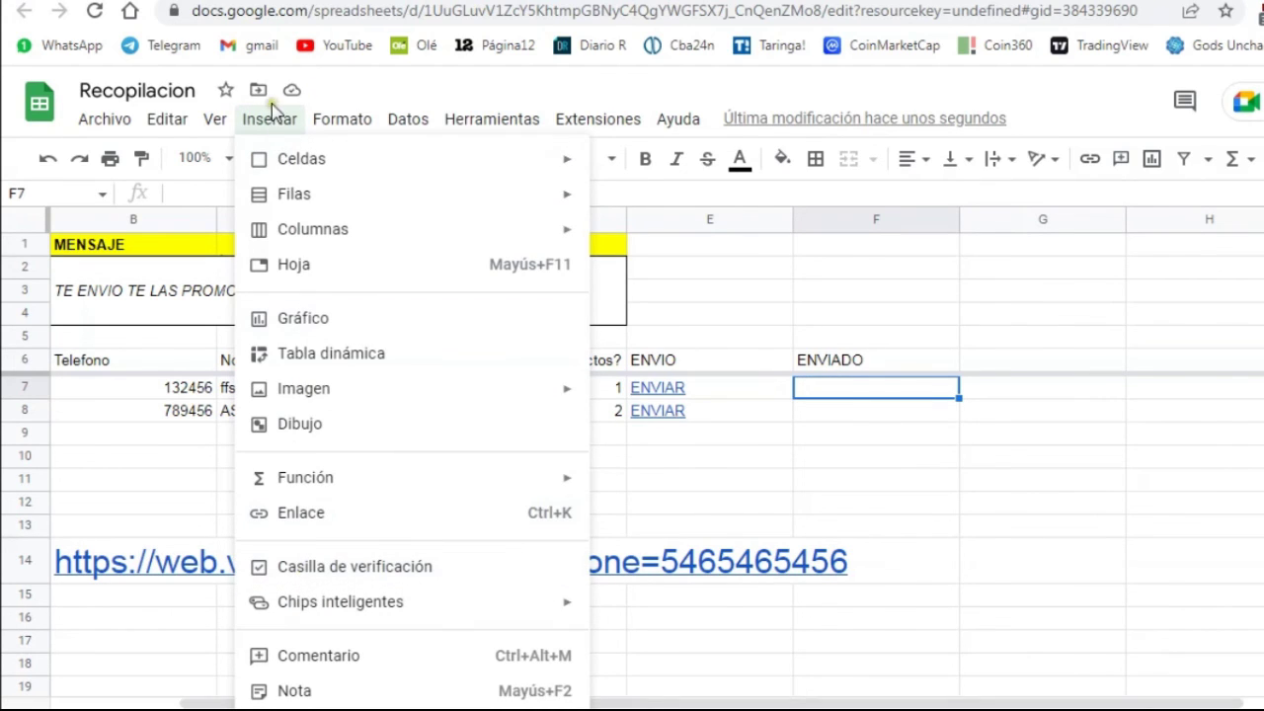
click(301, 568)
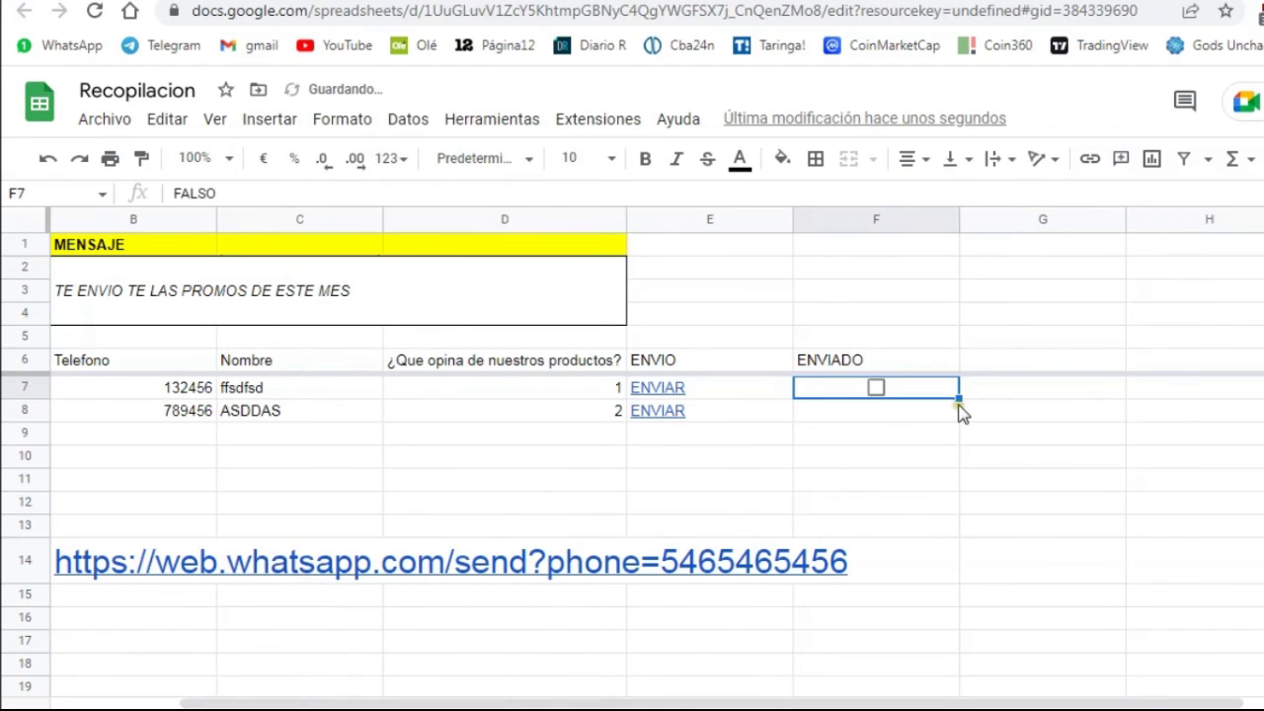
drag(958, 398, 953, 415)
click(867, 464)
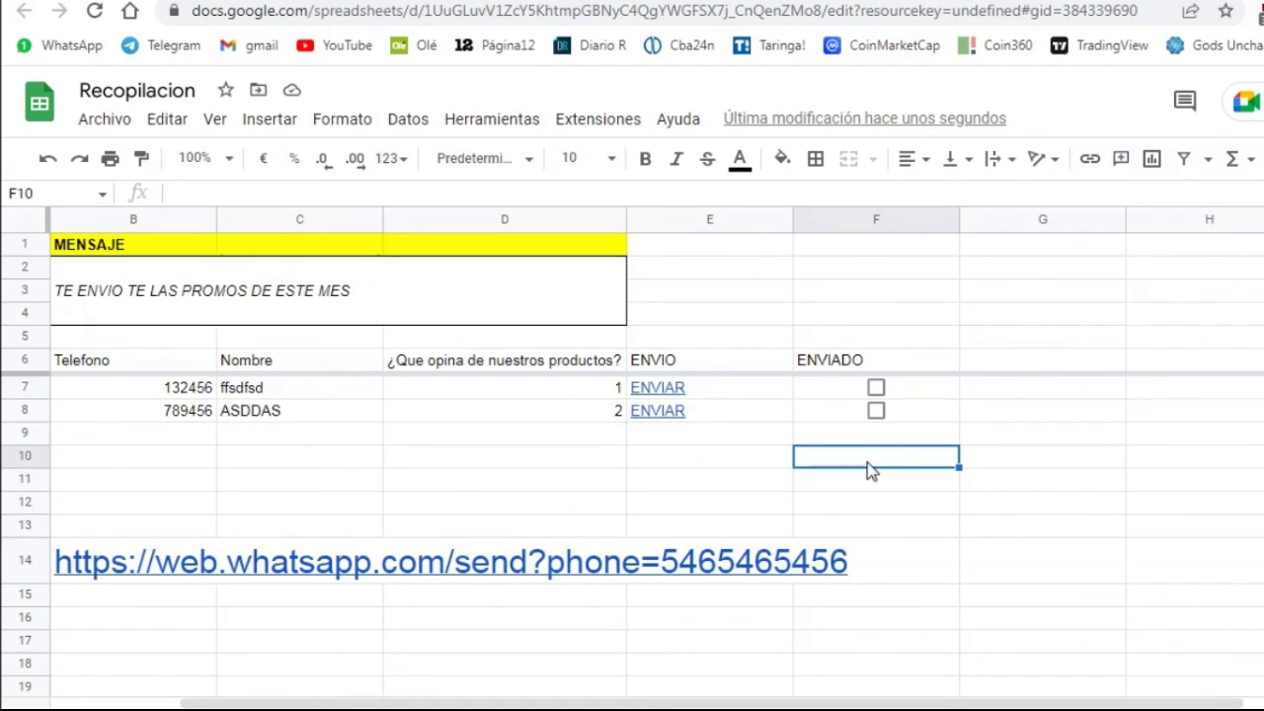
click(876, 388)
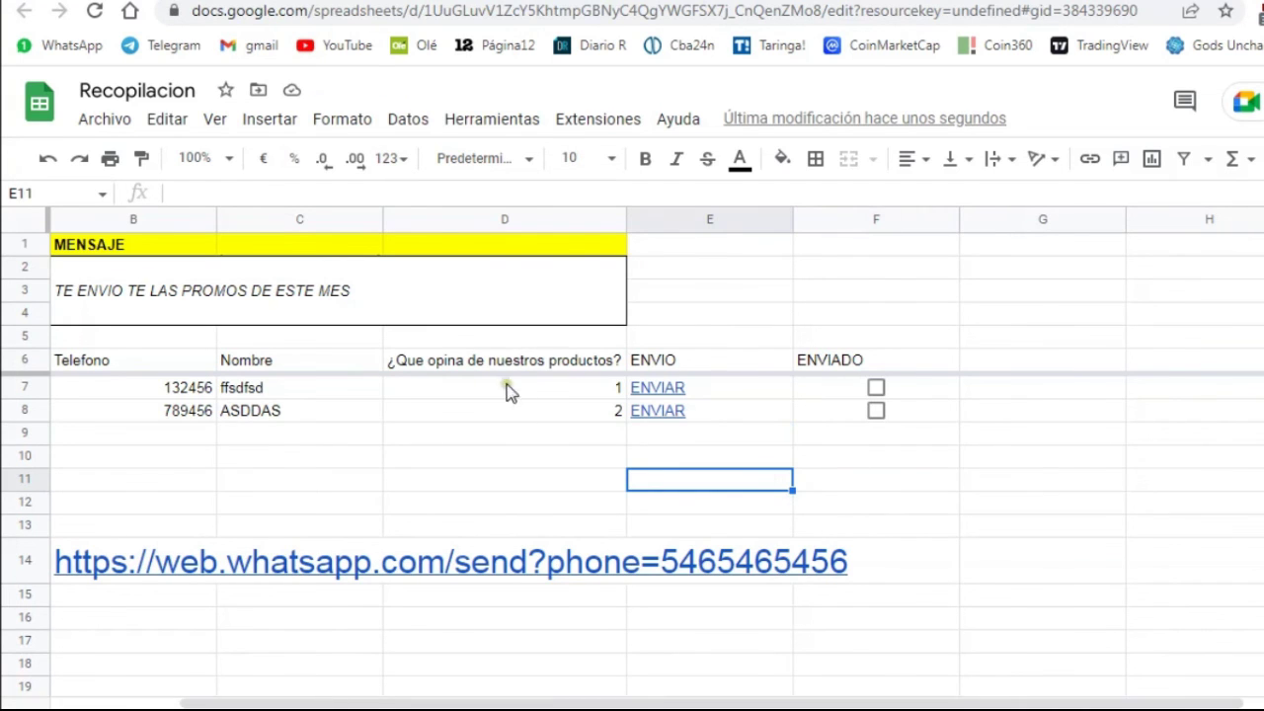
- Paste the new phone number into B7 and strip its leading =, spaces and dash
click(164, 385)
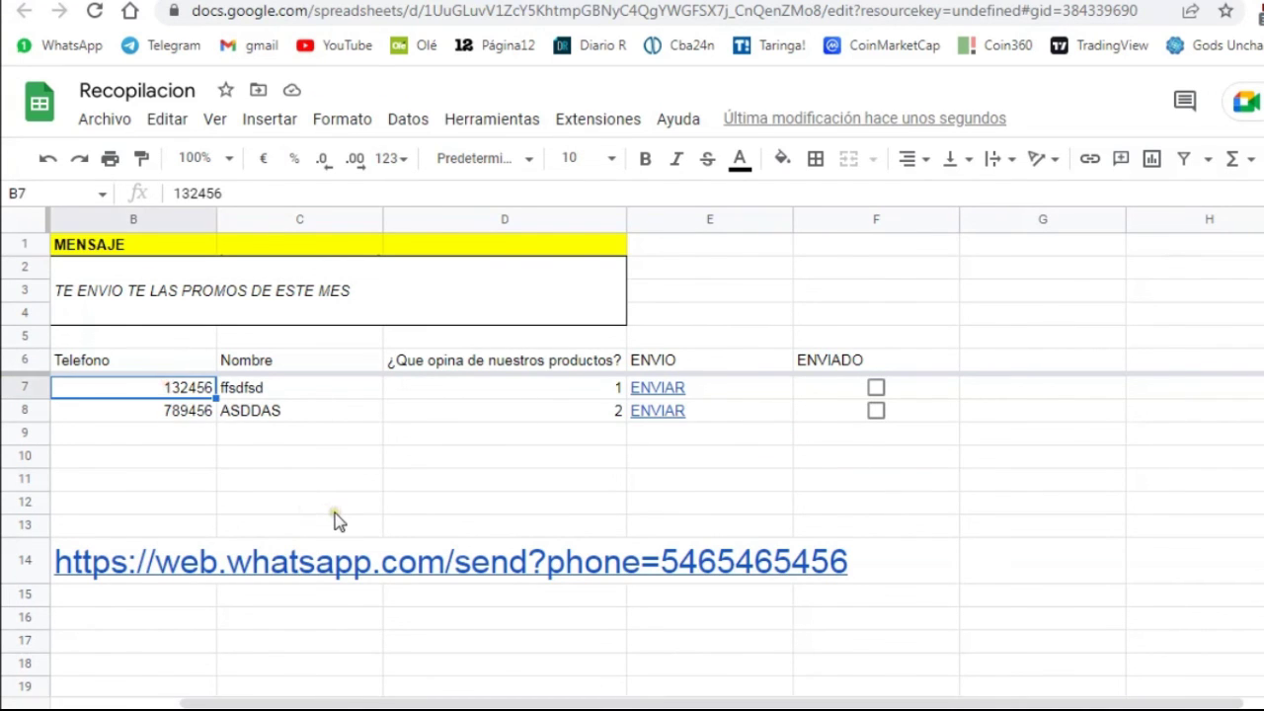
key(ctrl+v)
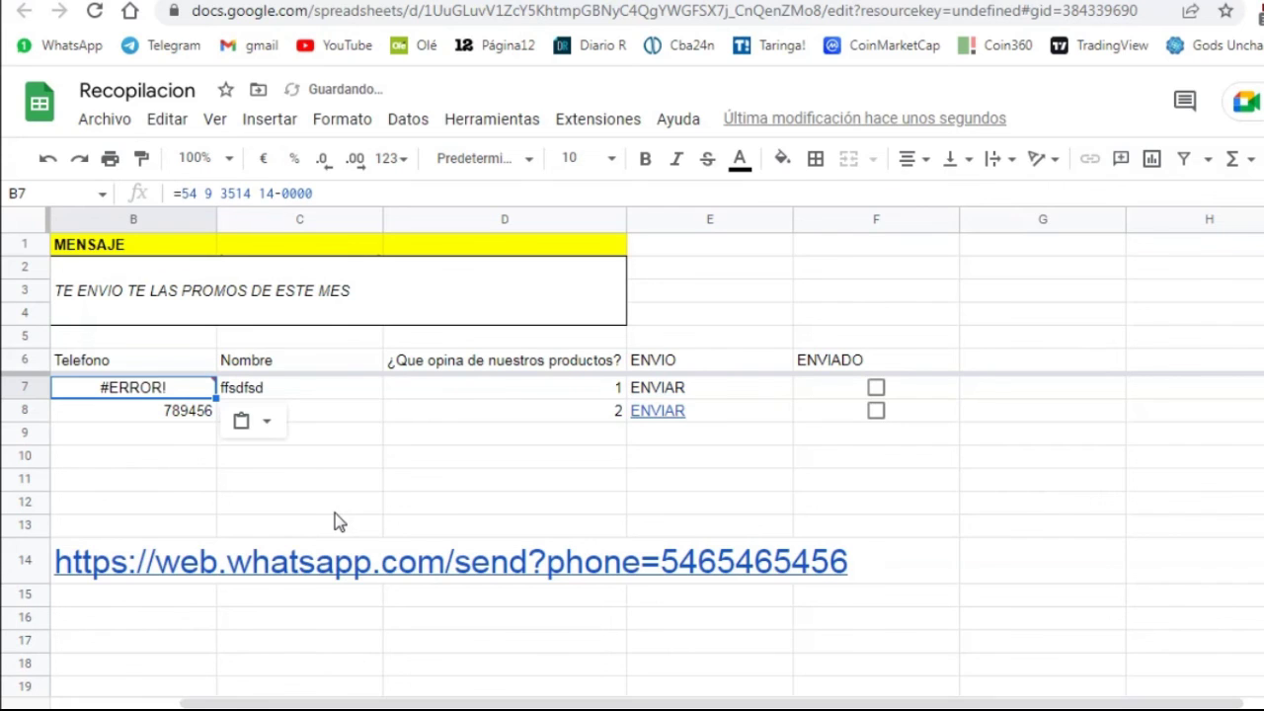
double_click(174, 386)
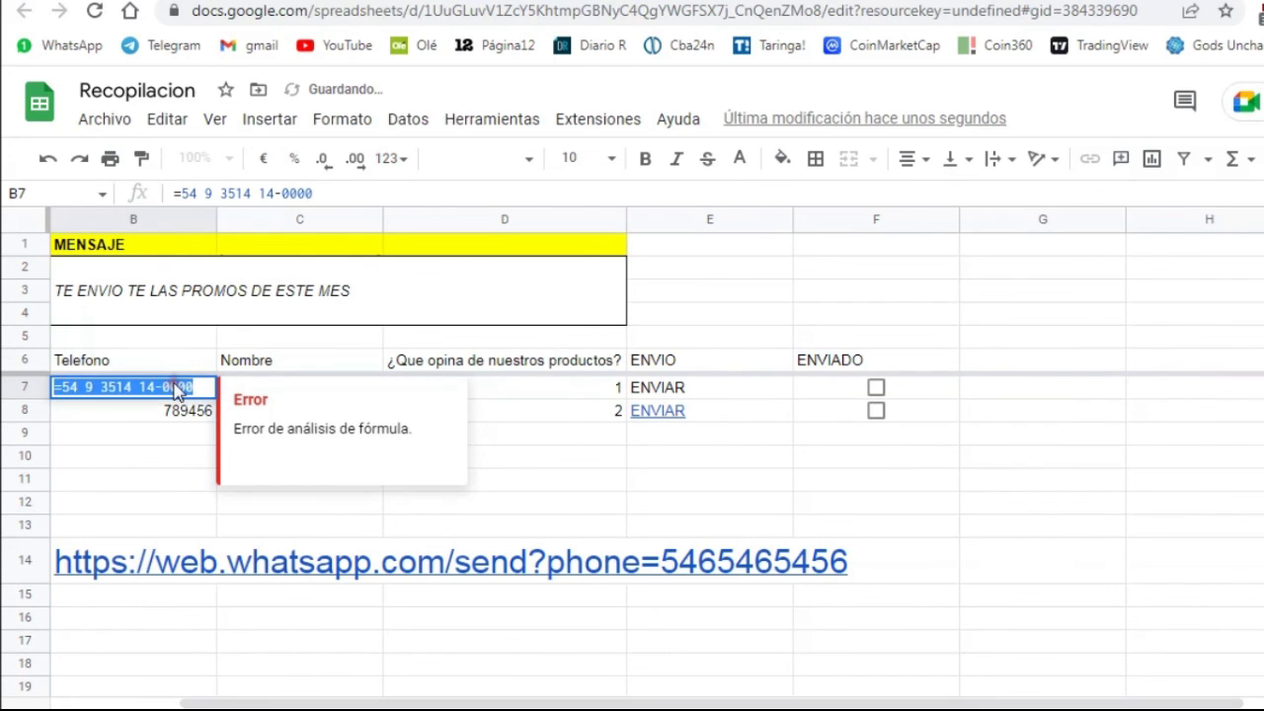
right_click(129, 385)
click(129, 386)
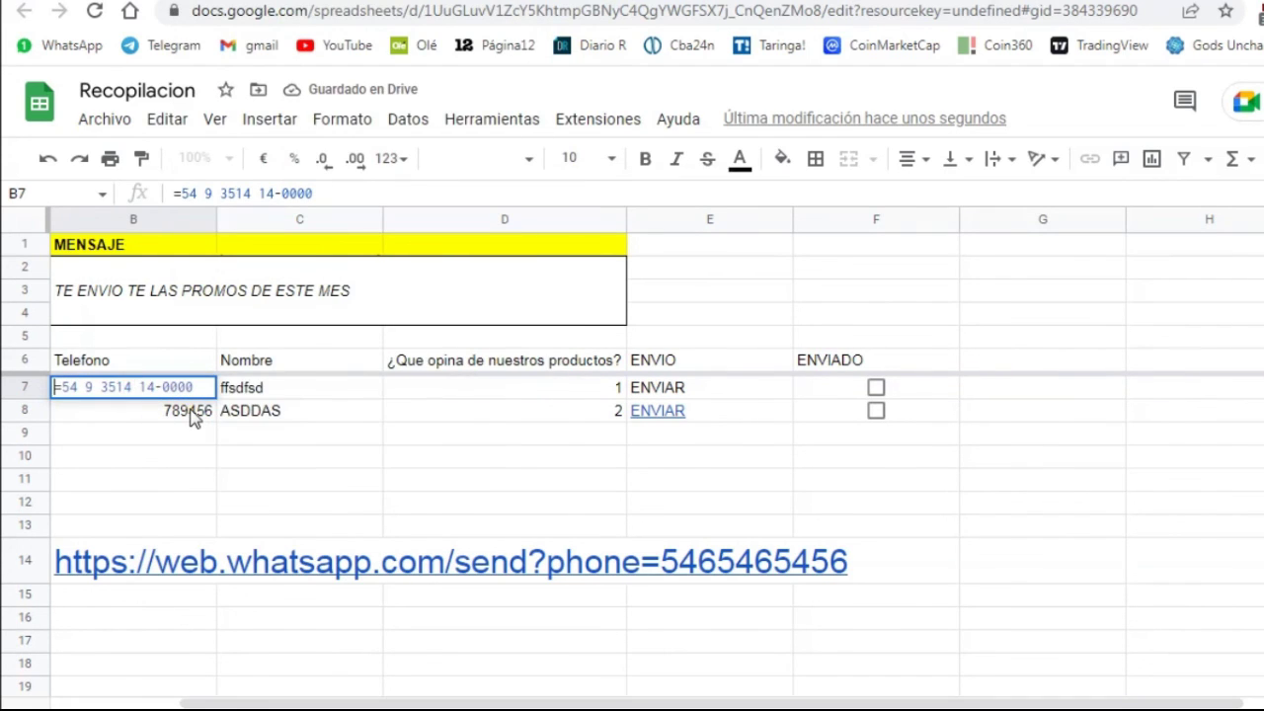
key(Delete)
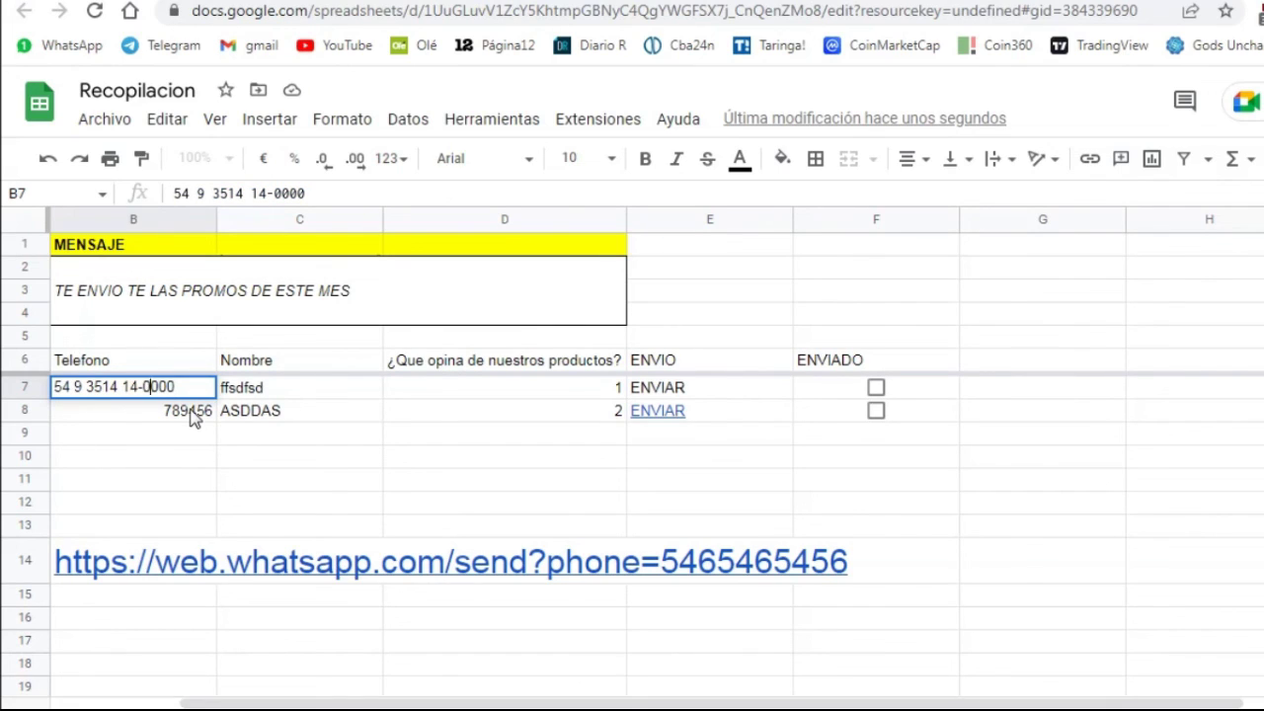
key(Delete)
key(Left)
key(Left)
key(BackSpace)
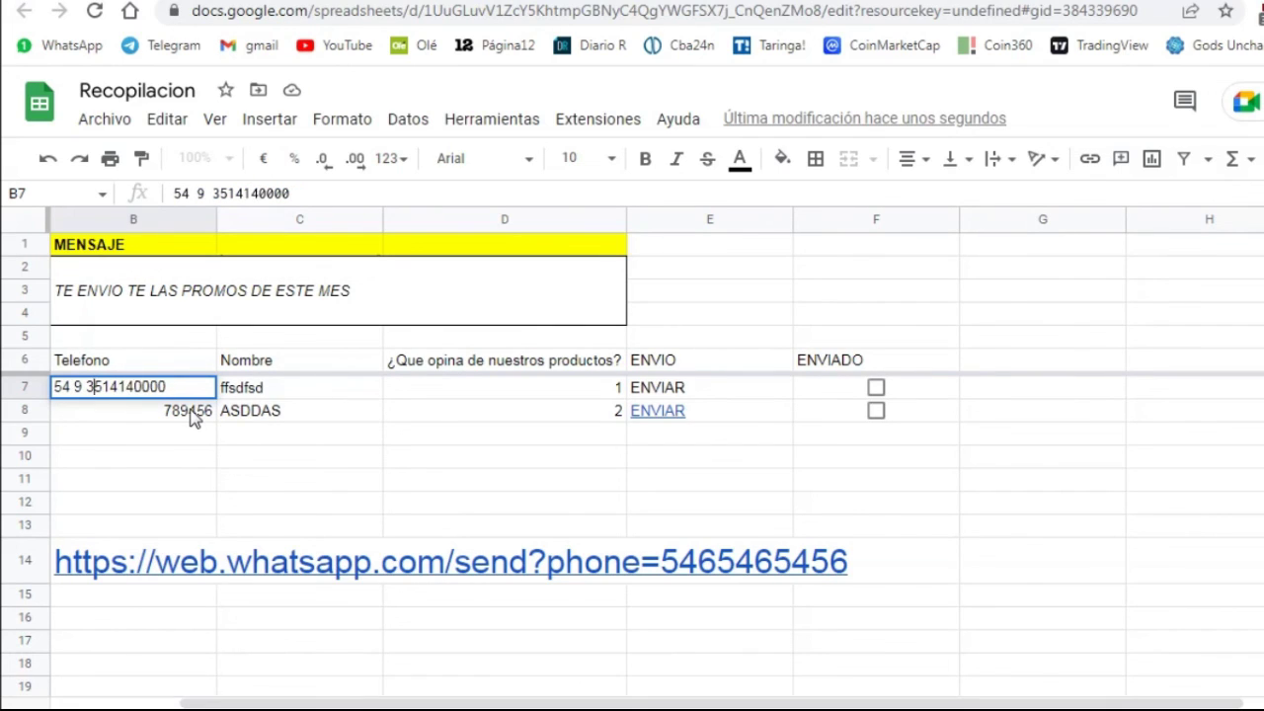
key(Delete)
key(Left)
key(BackSpace)
key(Return)
key(Up)
- Check row 7's name and number, then follow the ENVIAR link in E7 to WhatsApp Web
click(277, 389)
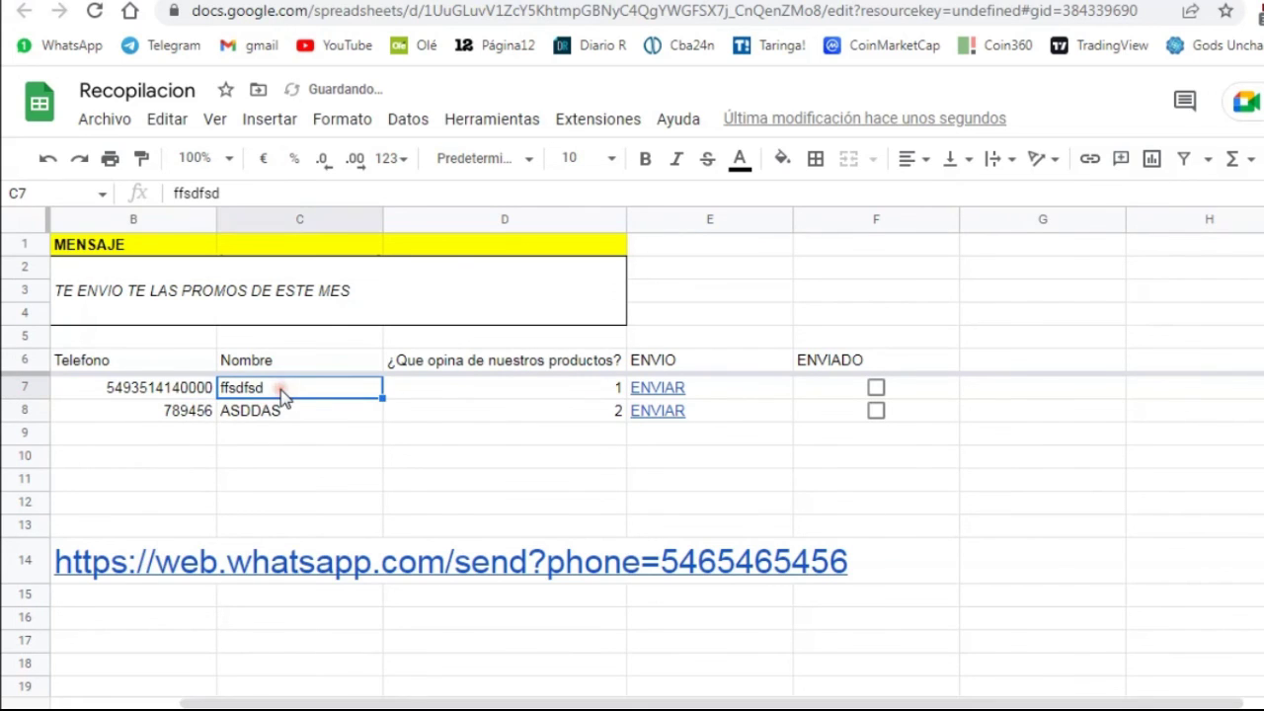
click(103, 389)
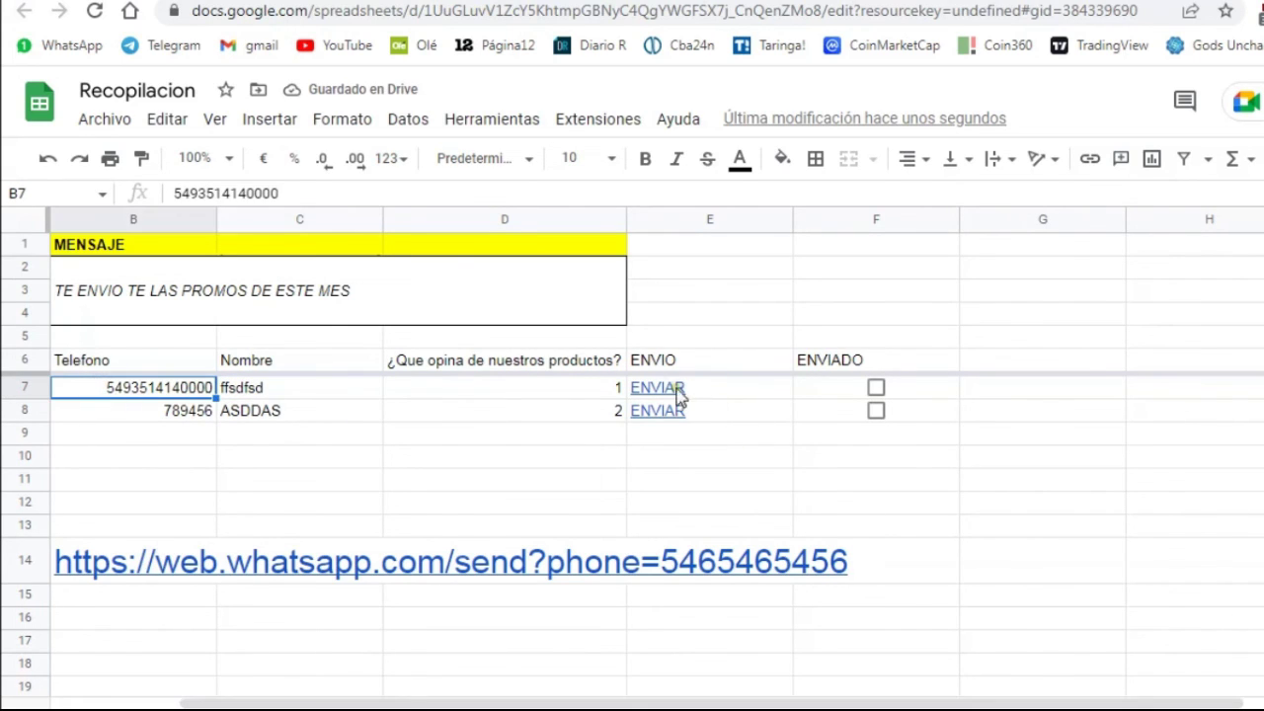
click(649, 369)
click(651, 385)
click(747, 423)
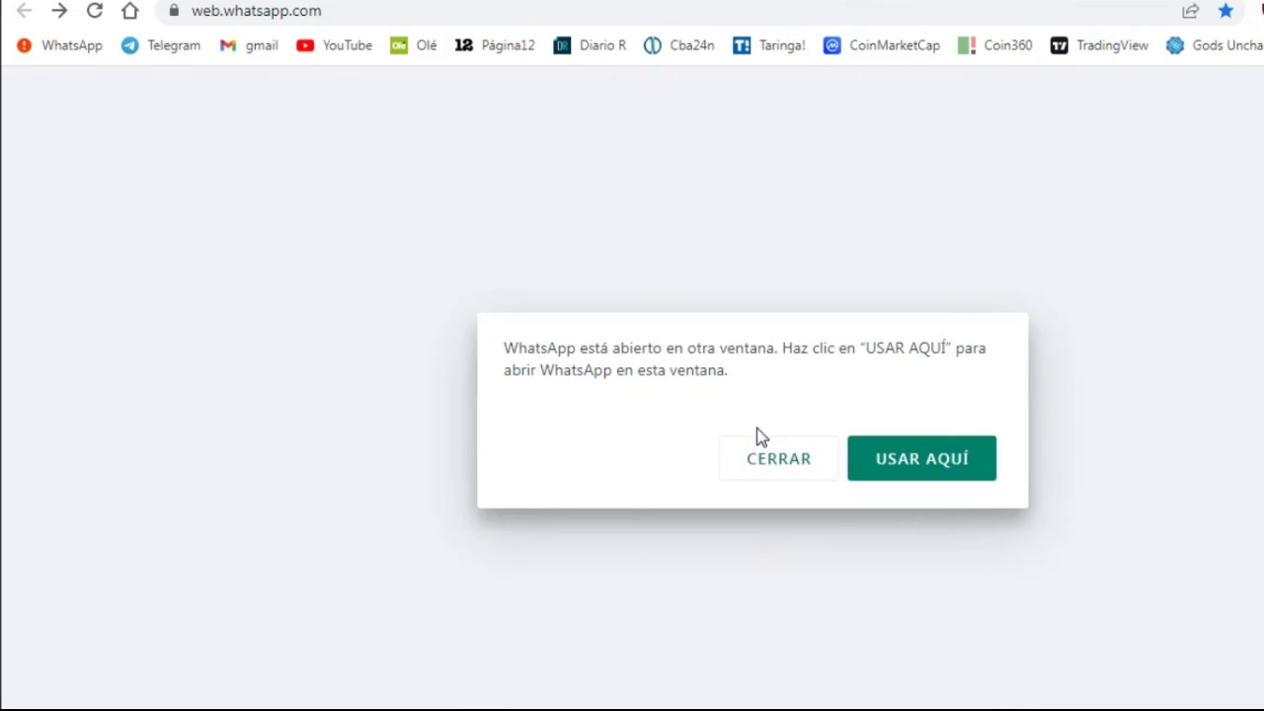
- Choose USAR AQUÍ to run WhatsApp Web here, then return to the Recopilacion spreadsheet
click(917, 474)
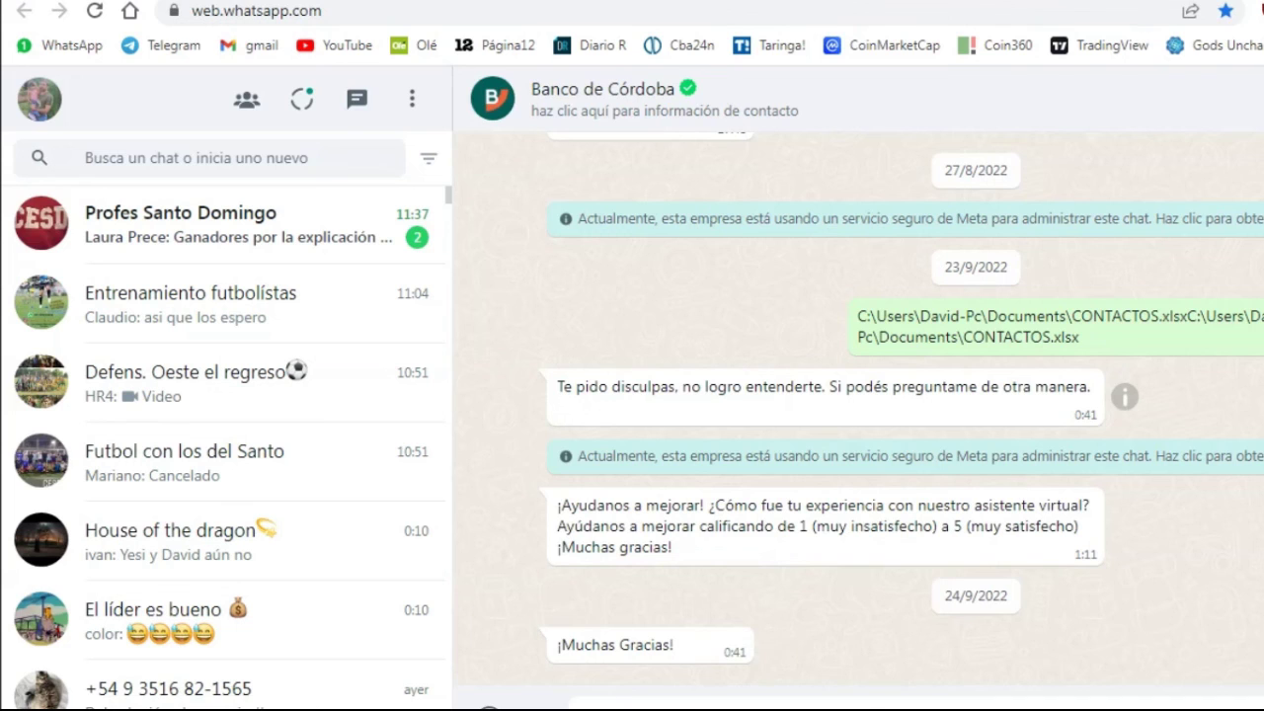
key(ctrl+Tab)
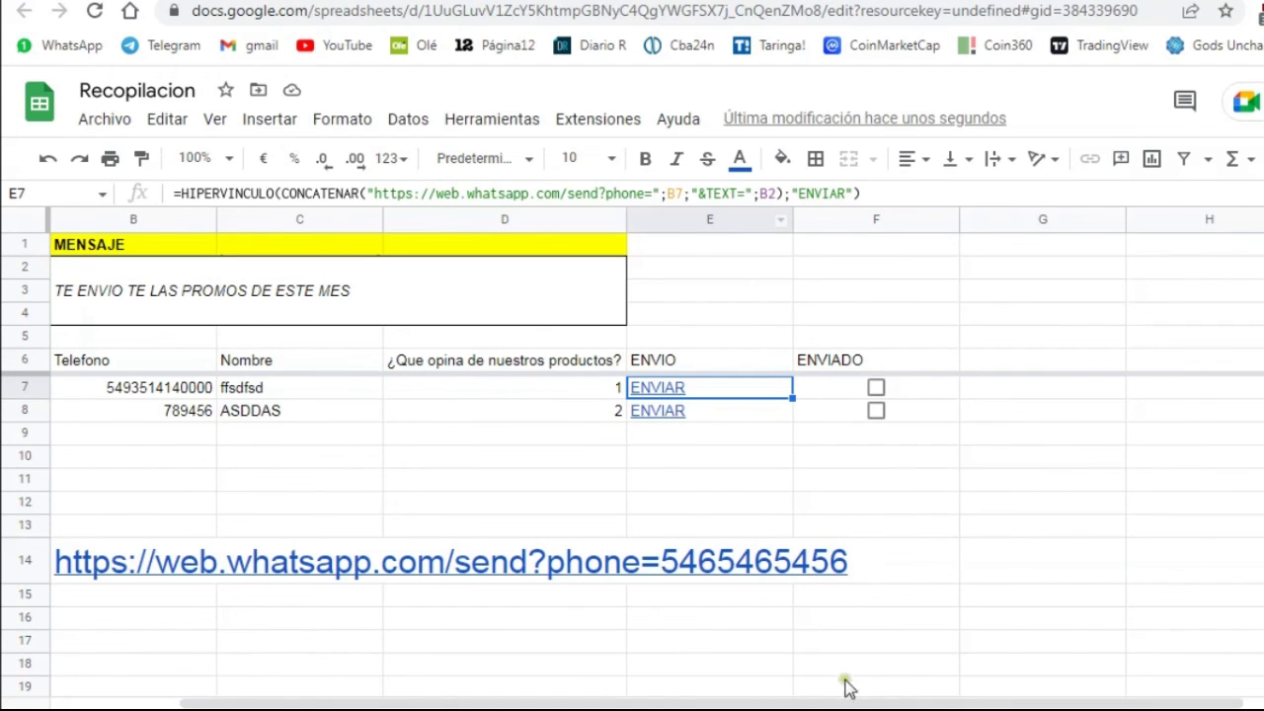
drag(839, 701, 697, 696)
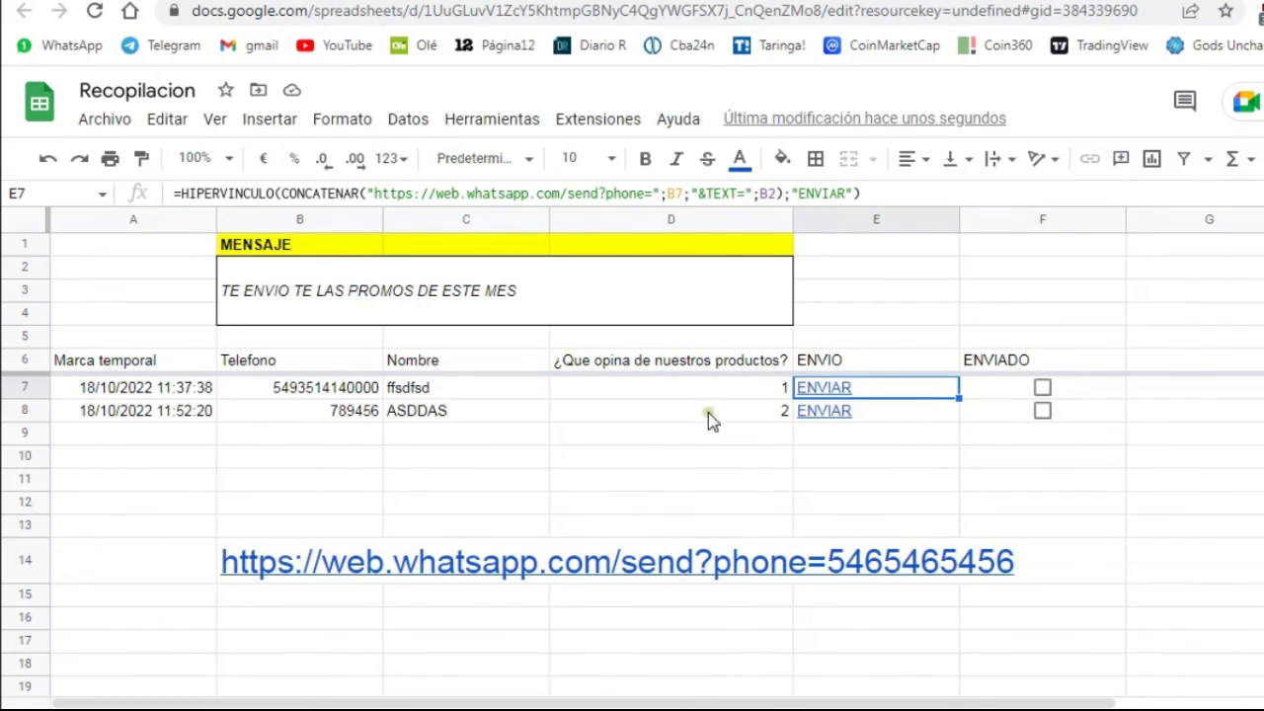
key(ctrl+Tab)
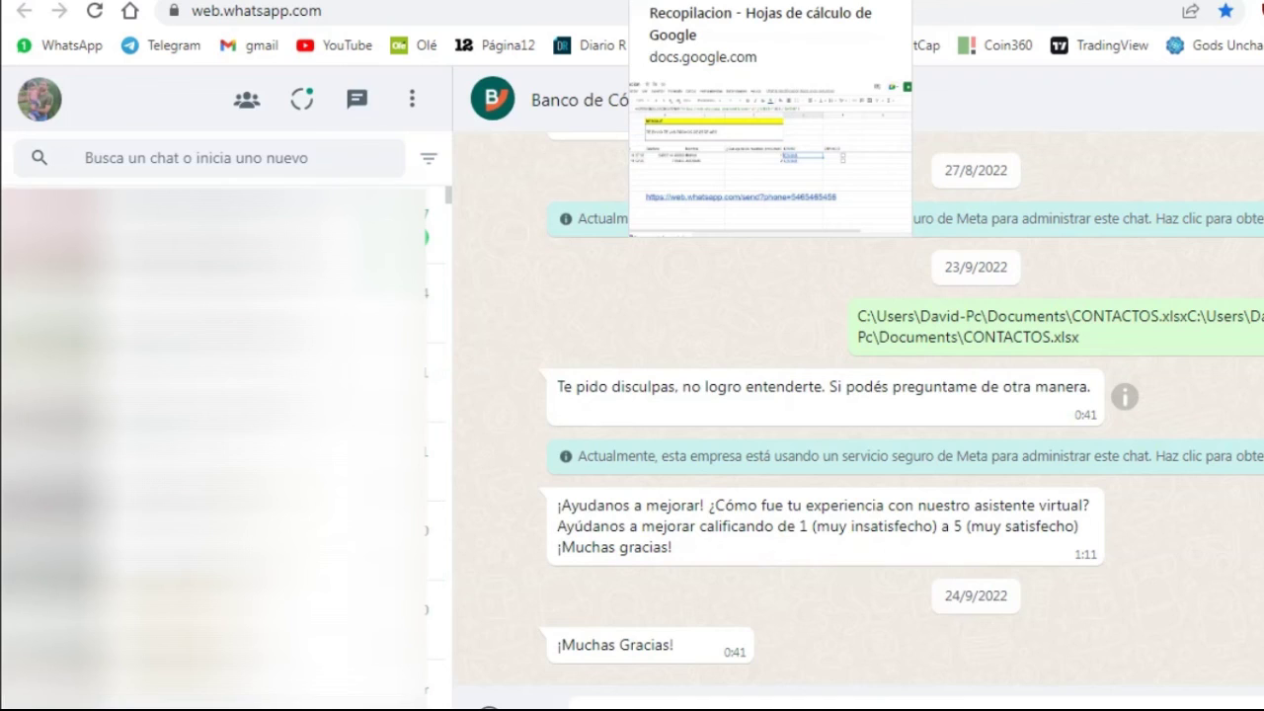
click(736, 3)
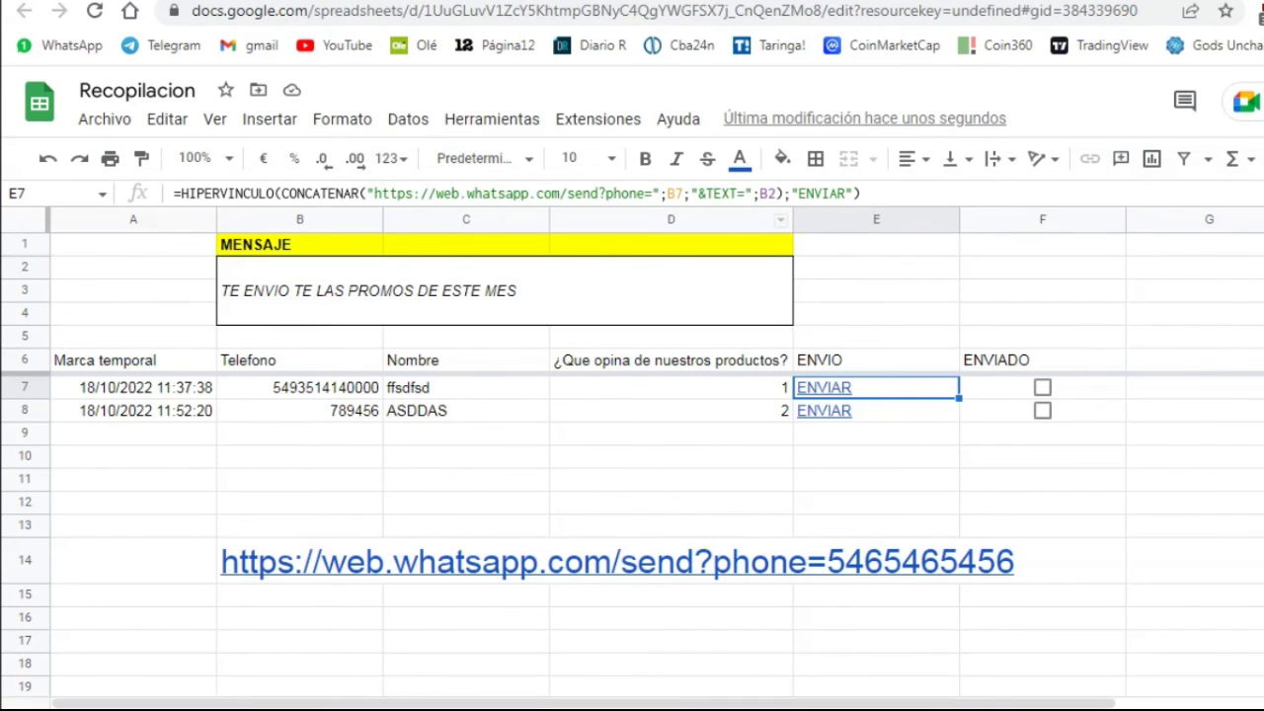
click(1042, 388)
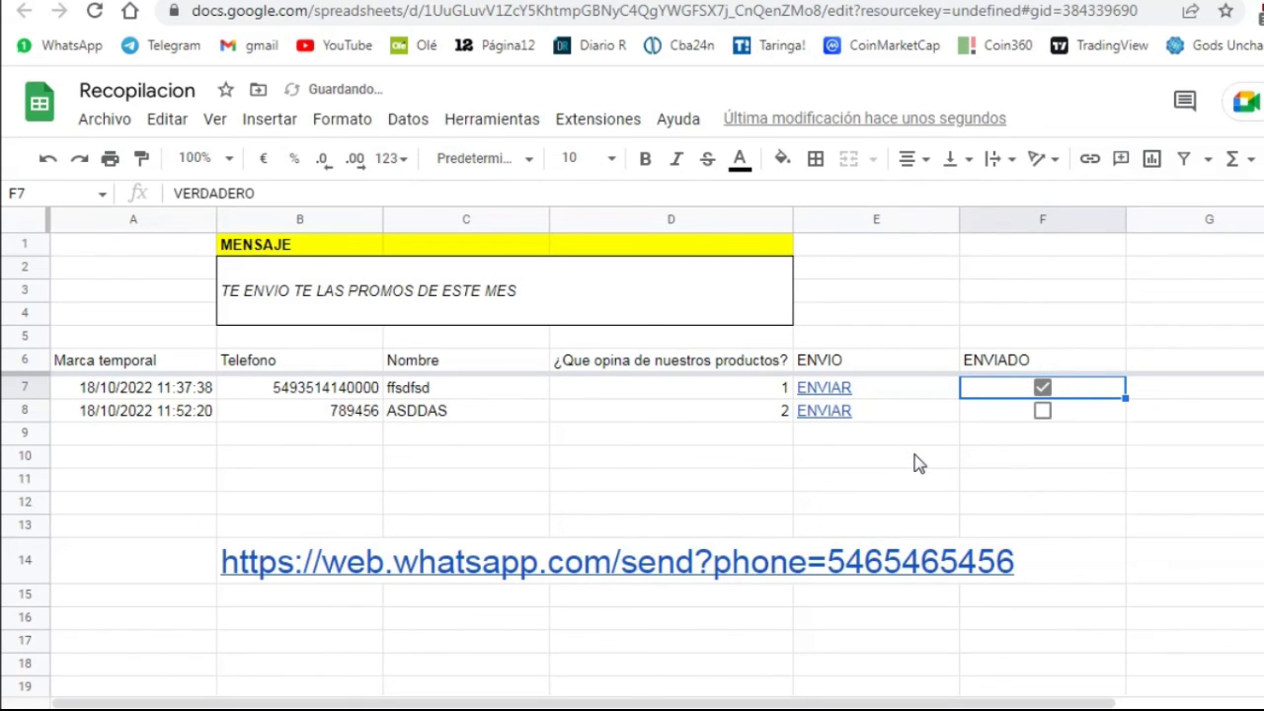
click(1042, 387)
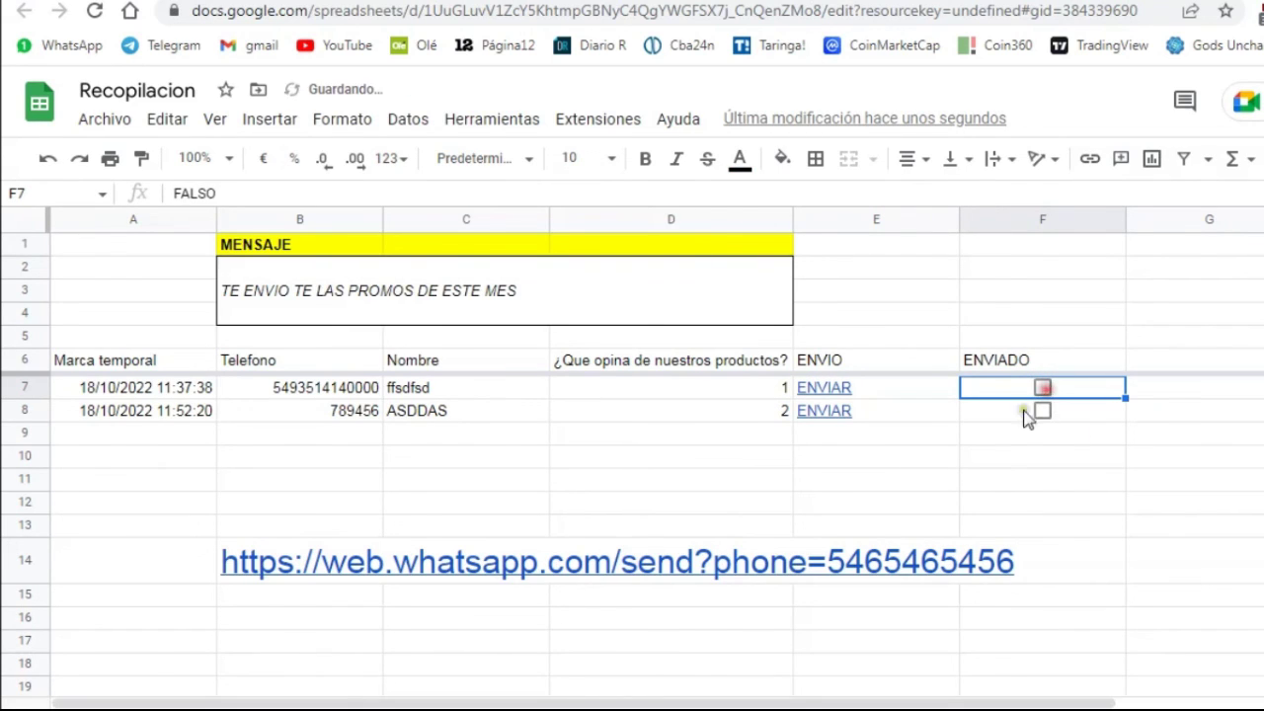
click(940, 464)
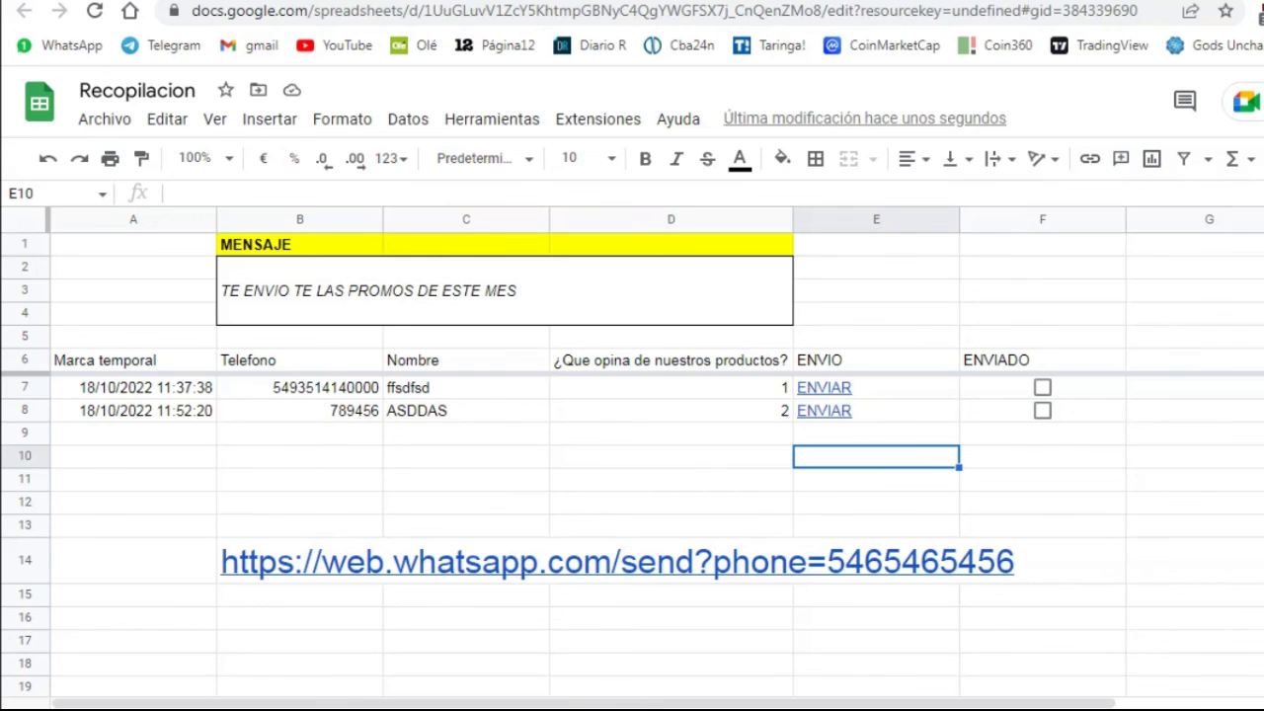
key(Down)
key(Down)
key(Down)
key(Left)
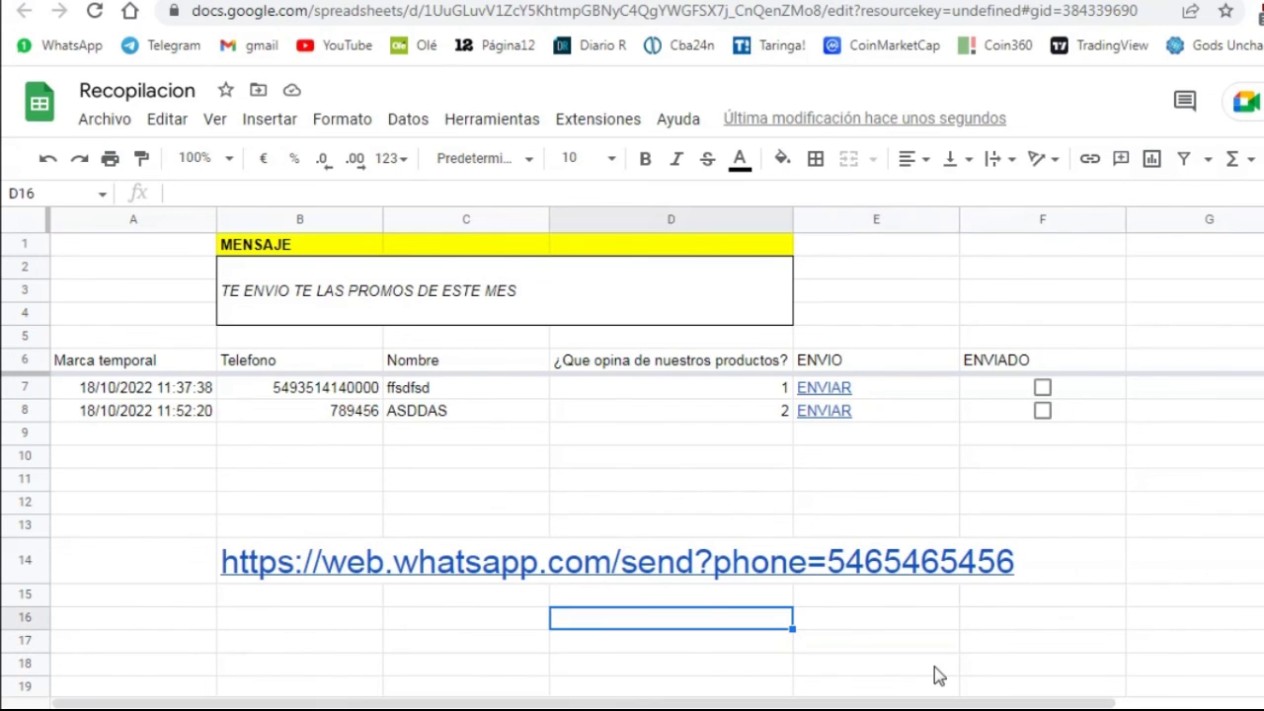
key(Up)
key(Left)
key(Left)
key(Up)
key(Right)
key(Left)
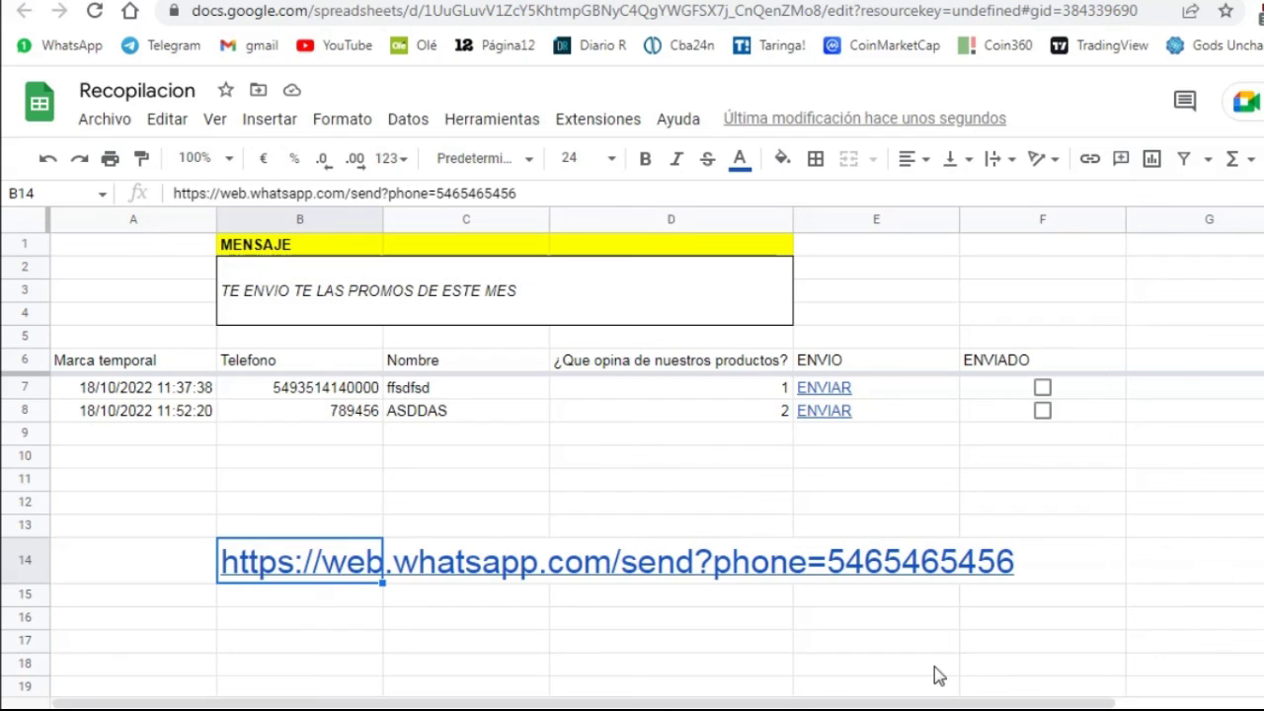